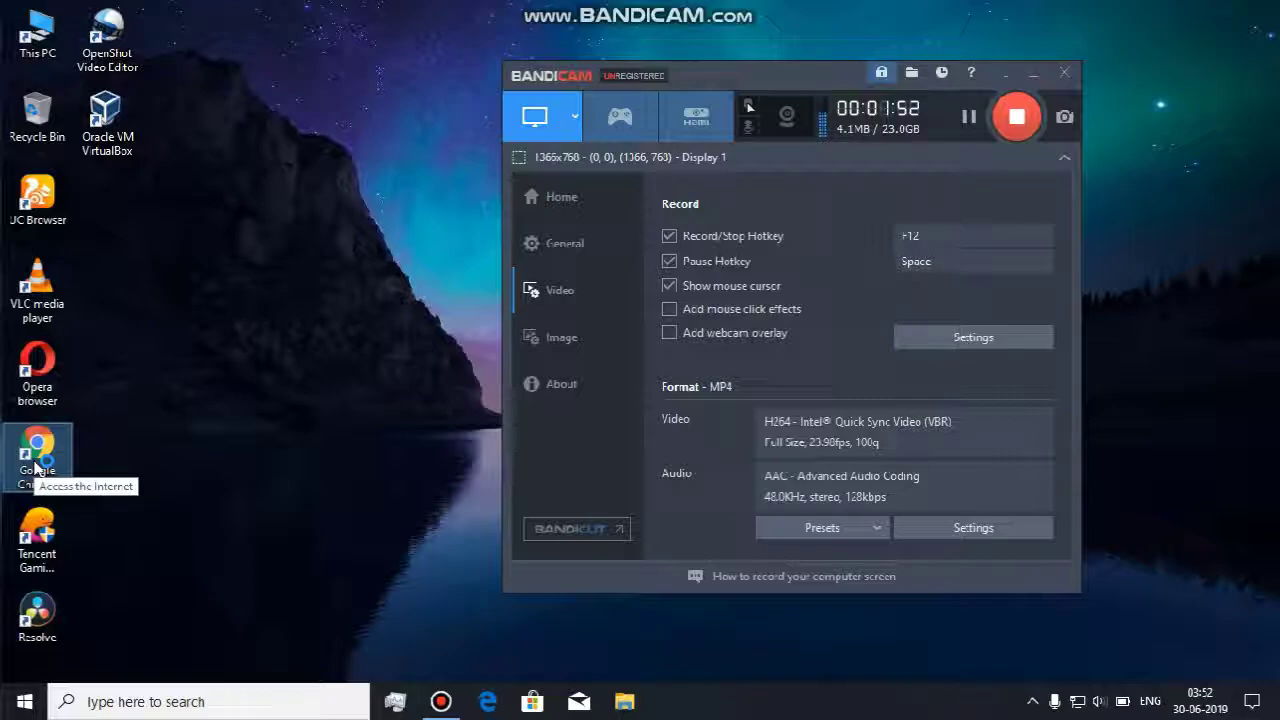
Step: Open Google Chrome and dismiss the YouTube notification
{"action": "double_click", "coordinate": [34, 462]}
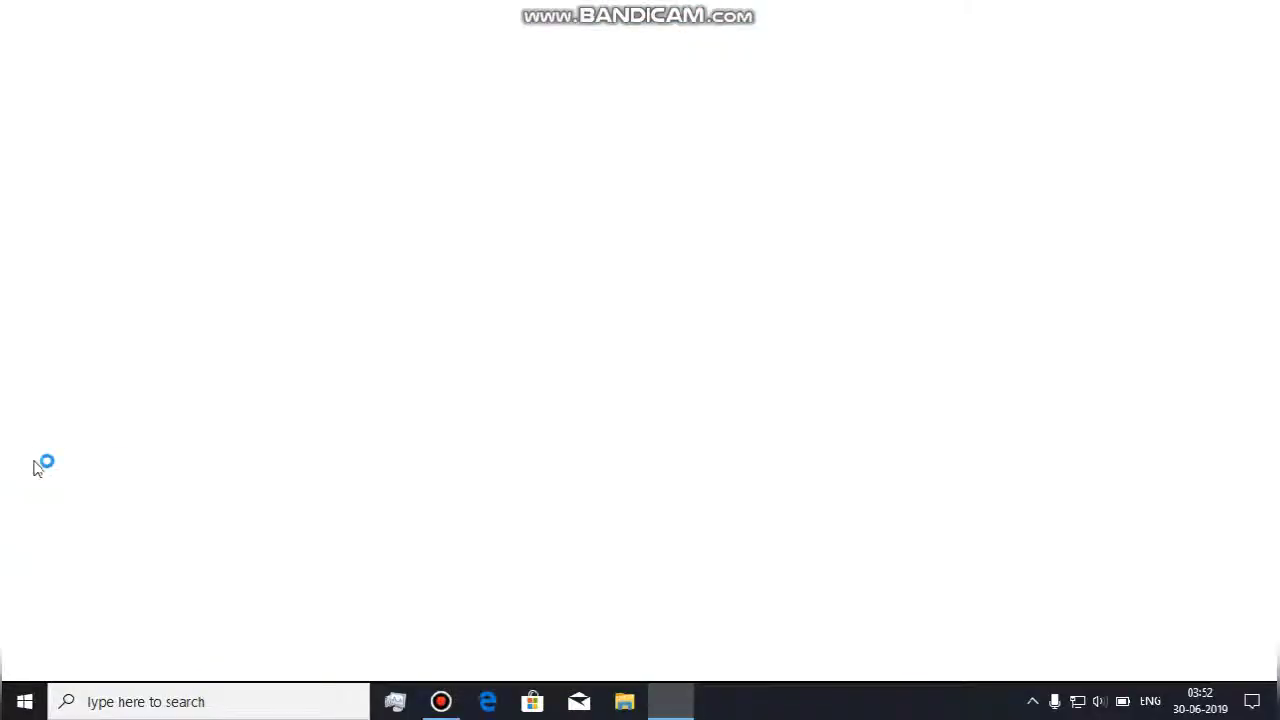
{"action": "left_click", "coordinate": [441, 701]}
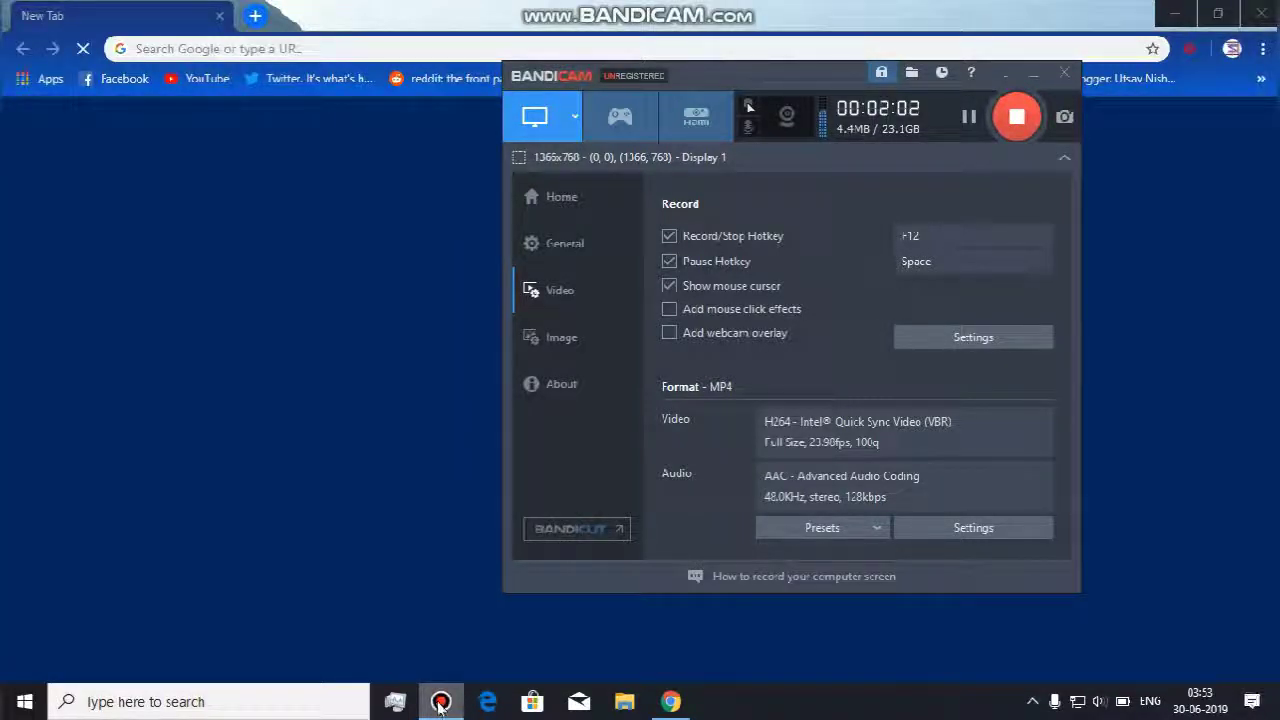
{"action": "left_click", "coordinate": [441, 703]}
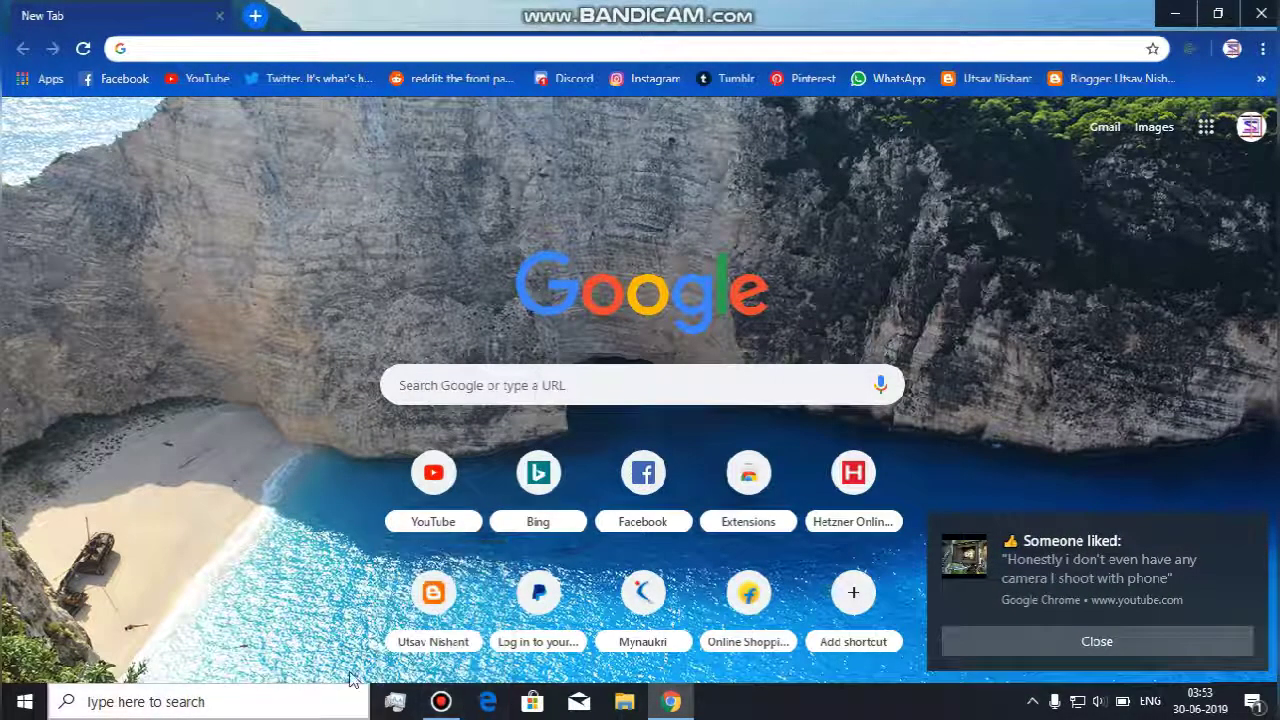
{"action": "left_click", "coordinate": [1015, 646]}
Step: Search Google for "chromium os installation wiki how"
{"action": "left_click", "coordinate": [677, 390]}
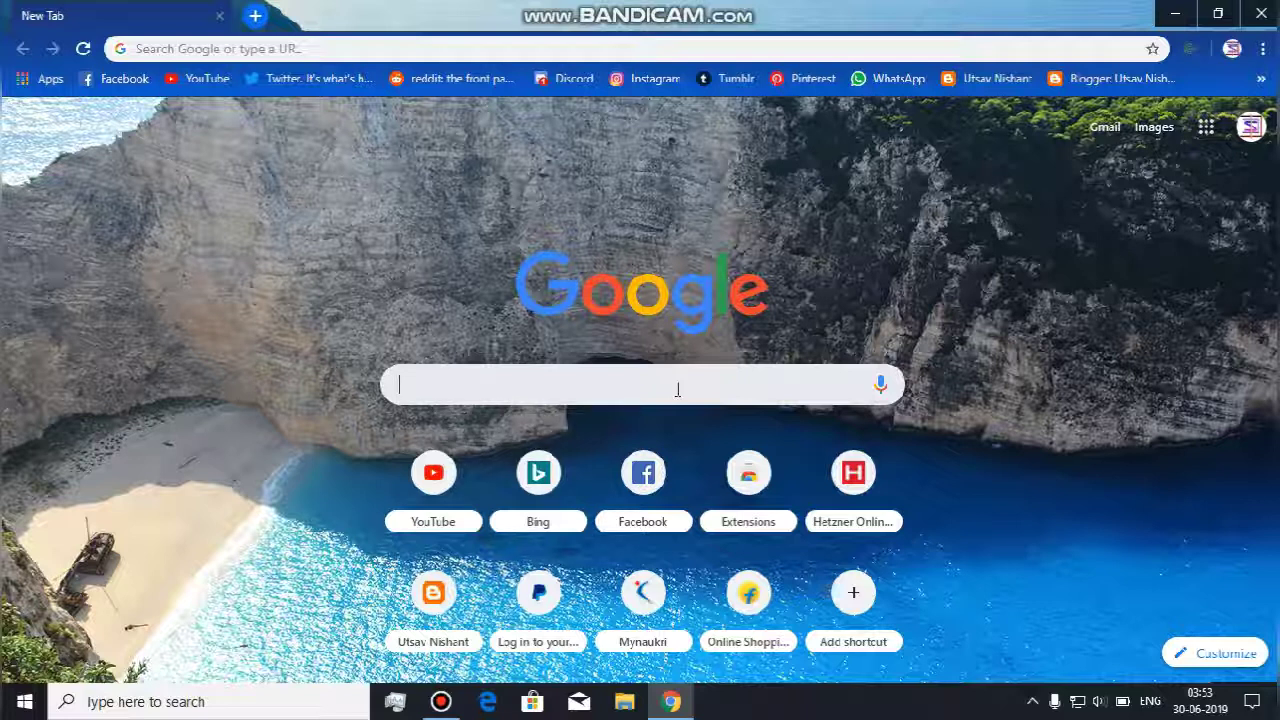
{"action": "type", "text": "c"}
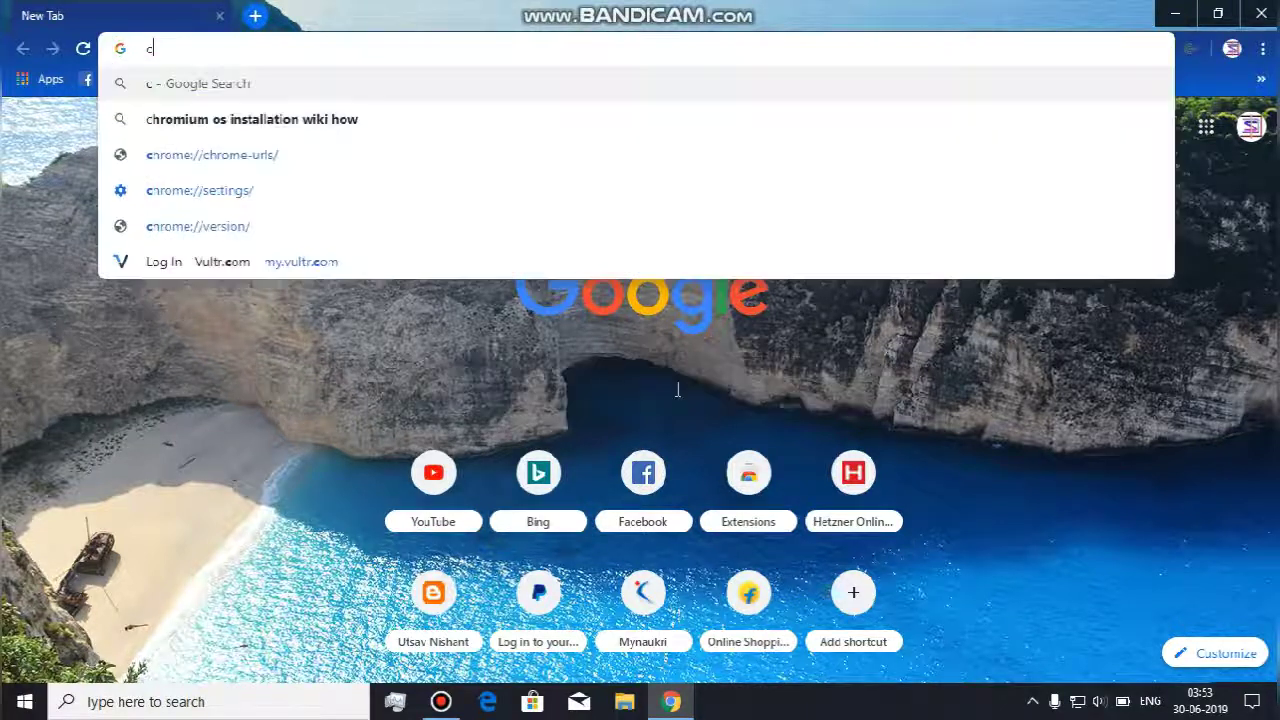
{"action": "type", "text": "hromi"}
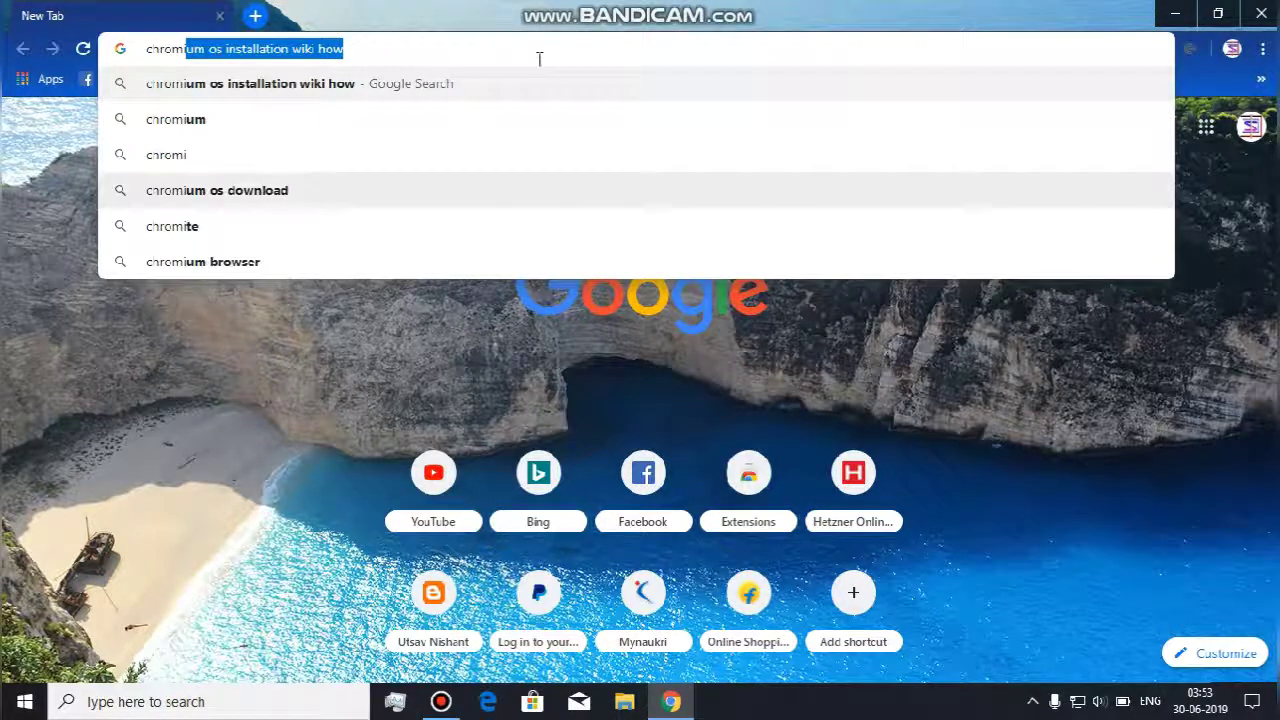
{"action": "left_click", "coordinate": [503, 48]}
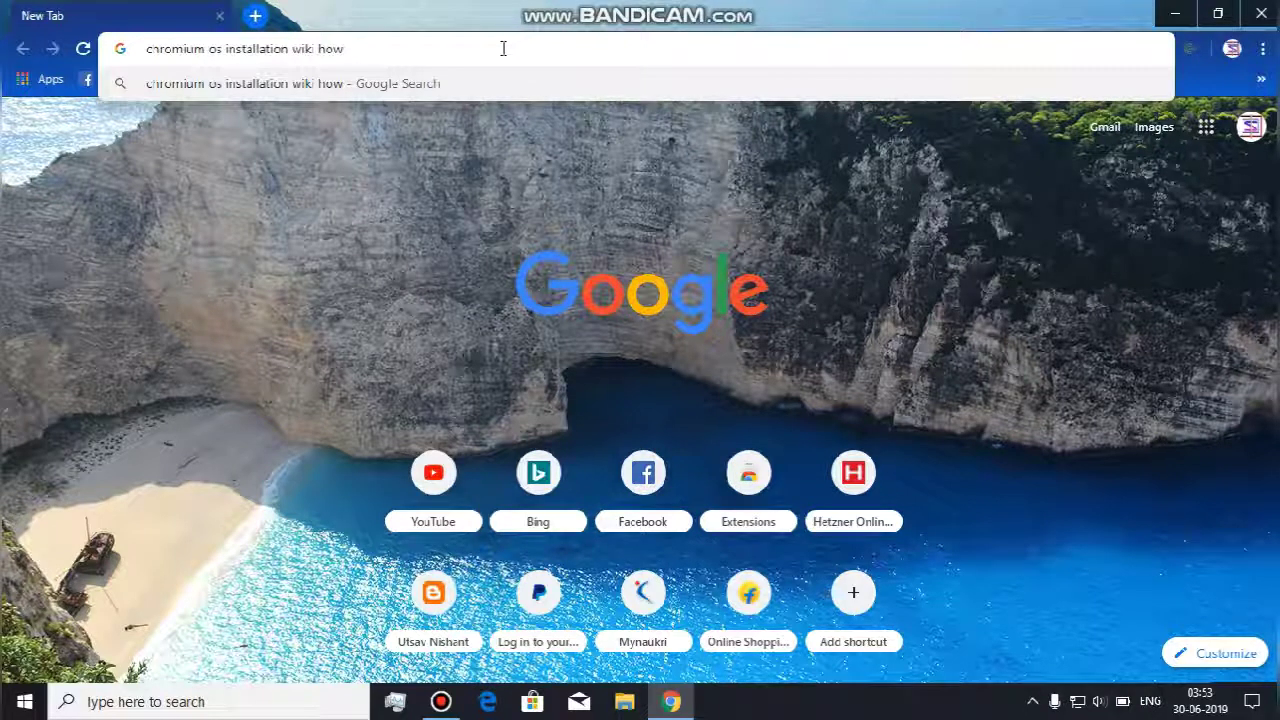
{"action": "key", "text": "Return"}
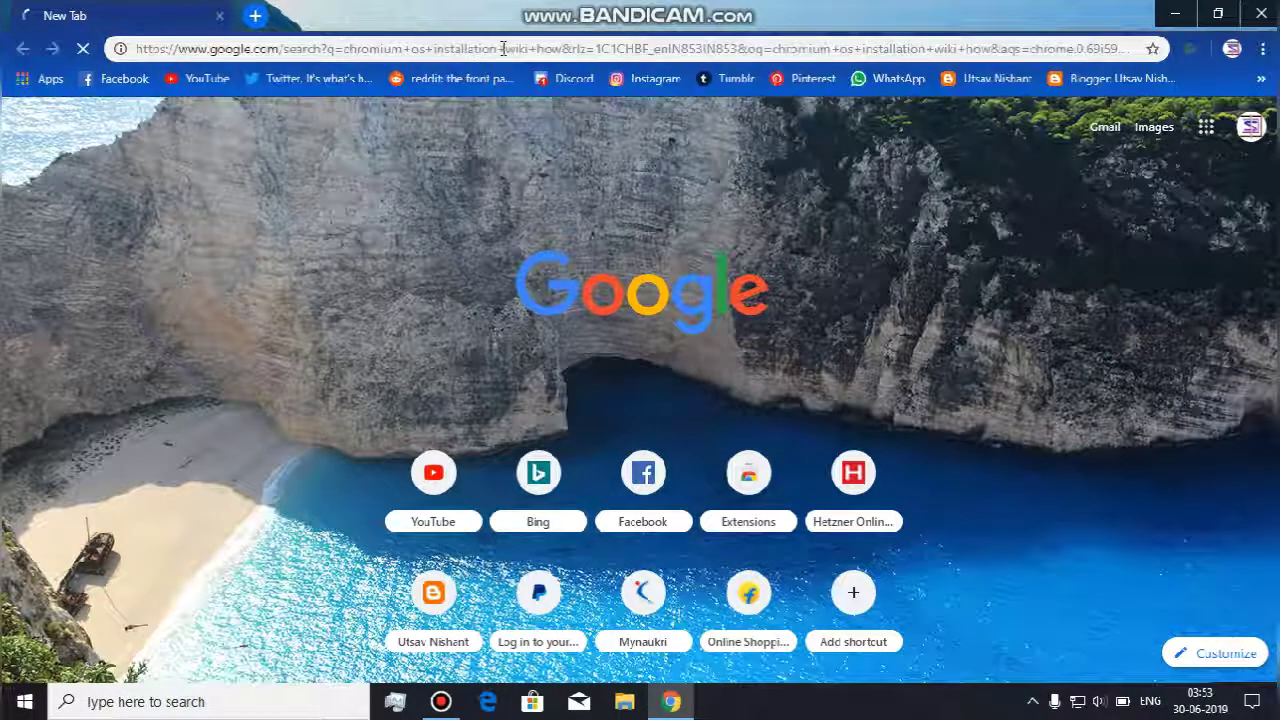
Step: Open the wikiHow article "How to Install Chromium OS" from the search results
{"action": "left_click", "coordinate": [450, 702]}
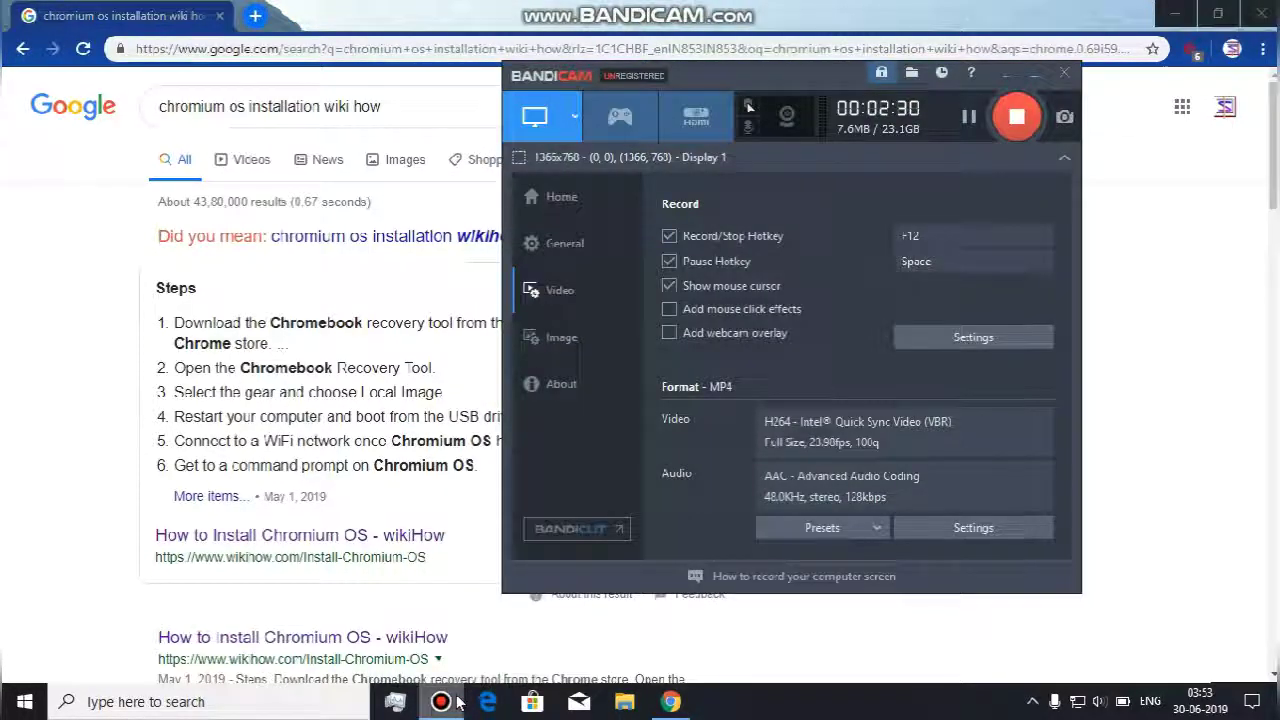
{"action": "left_click", "coordinate": [445, 702]}
{"action": "scroll", "coordinate": [400, 480], "scroll_direction": "down", "scroll_amount": 4}
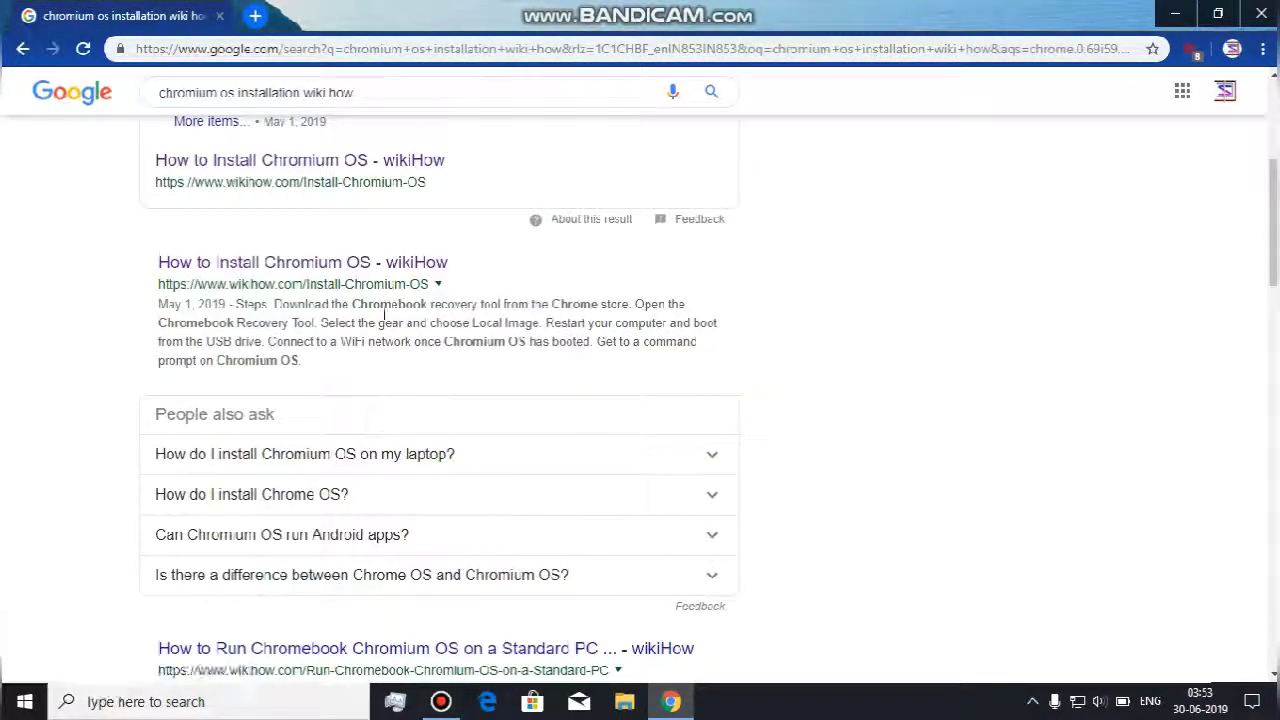
{"action": "left_click", "coordinate": [376, 266]}
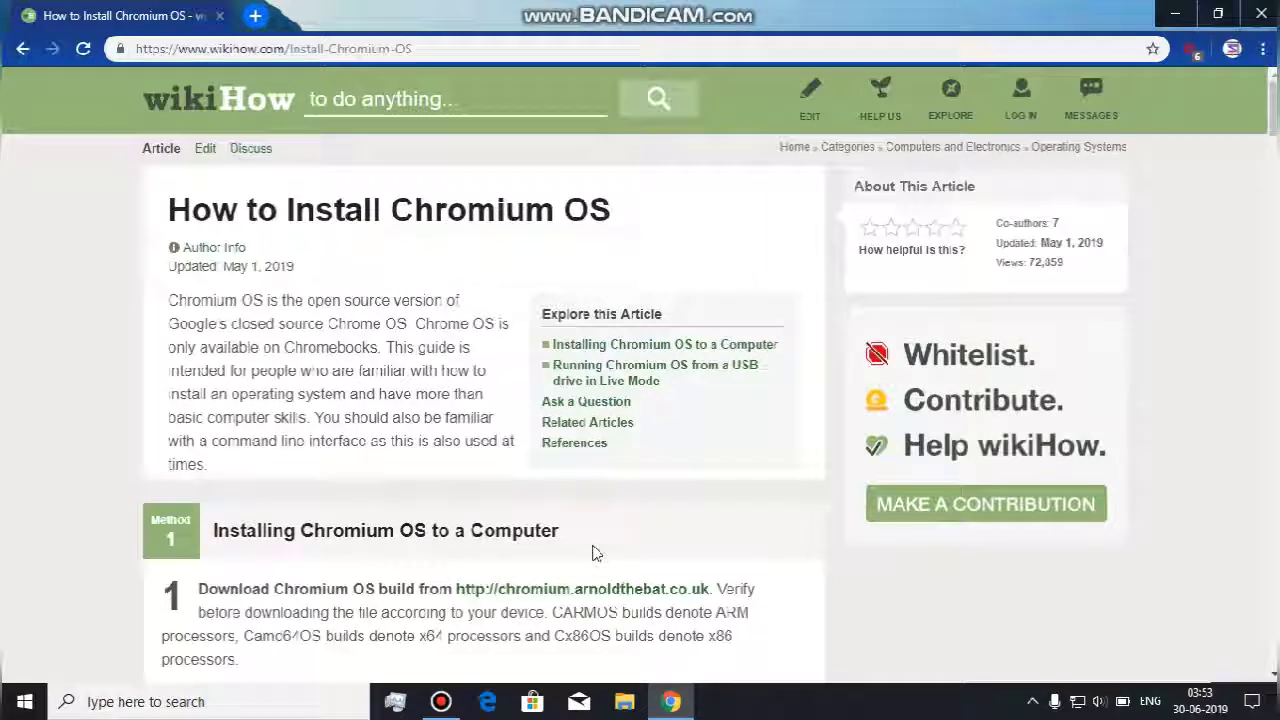
Step: Follow the article's download link to chromium.arnoldthebat.co.uk and accept the site's cookie notice
{"action": "scroll", "coordinate": [594, 551], "scroll_direction": "down", "scroll_amount": 3}
{"action": "scroll", "coordinate": [593, 551], "scroll_direction": "up", "scroll_amount": 3}
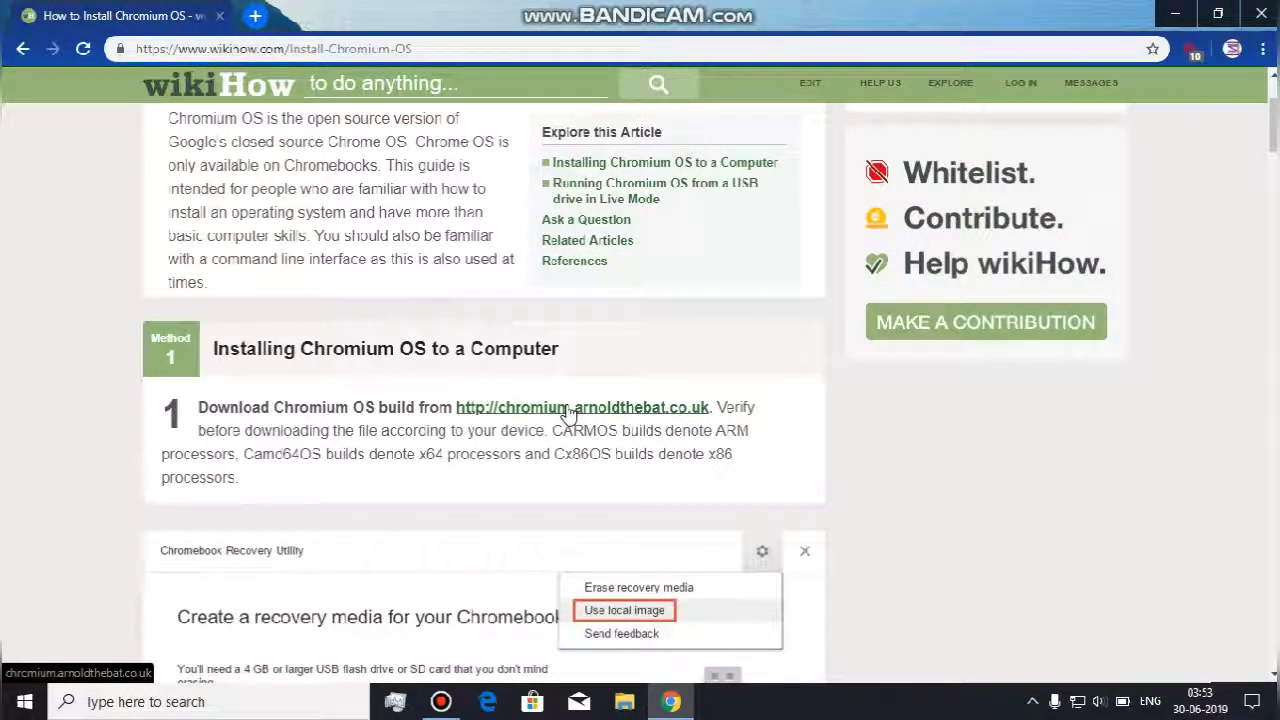
{"action": "left_click", "coordinate": [570, 410]}
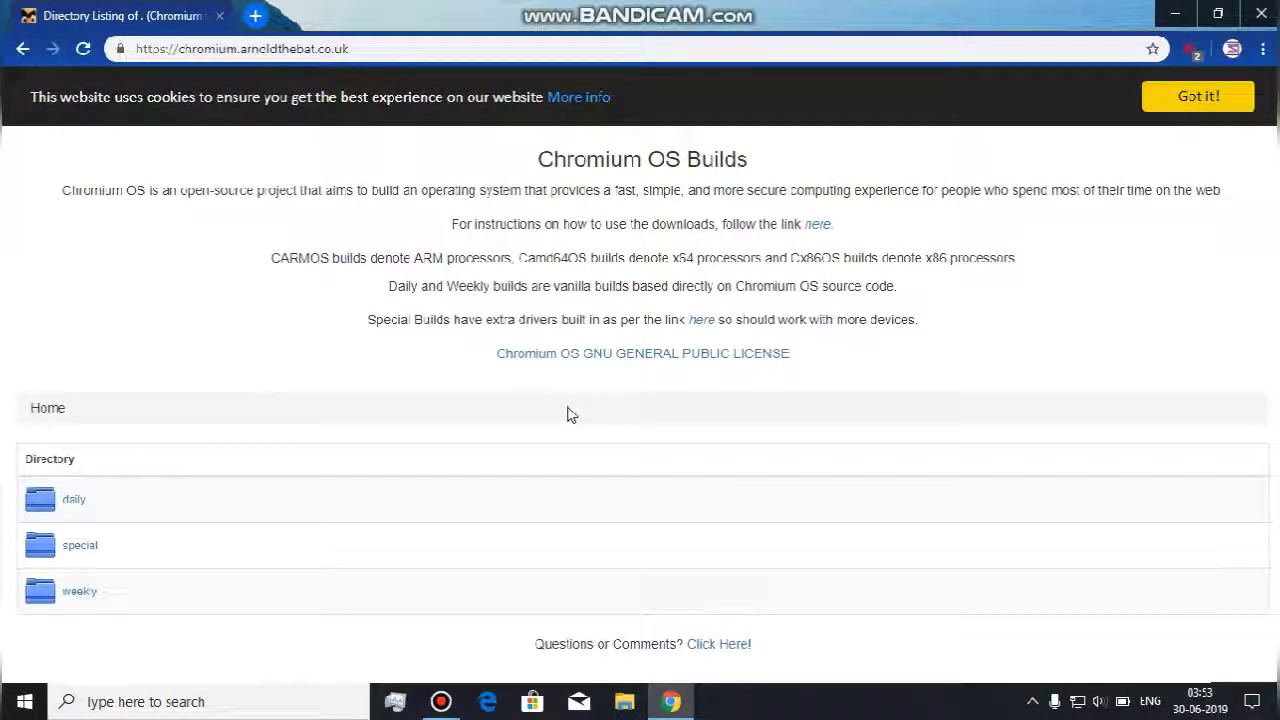
{"action": "left_click", "coordinate": [1175, 96]}
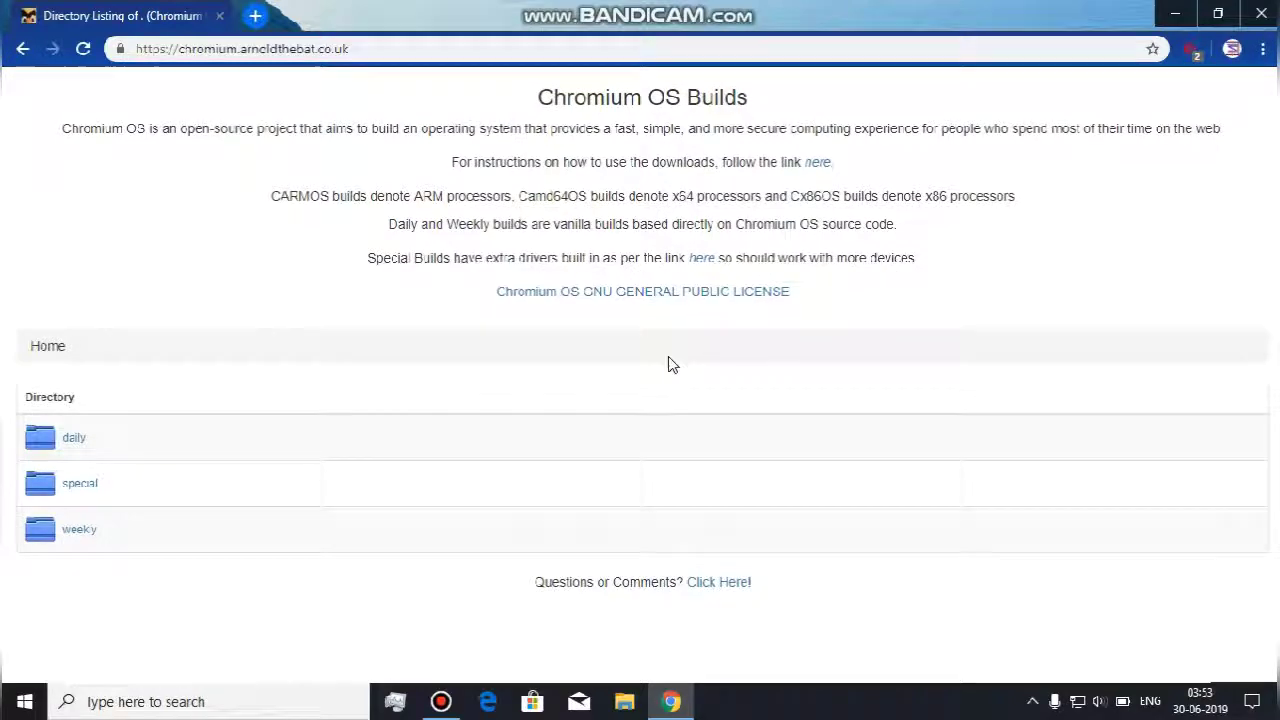
Step: Open the special builds folder and look through its Cx86OS and Camd64OS archives
{"action": "left_click", "coordinate": [85, 488]}
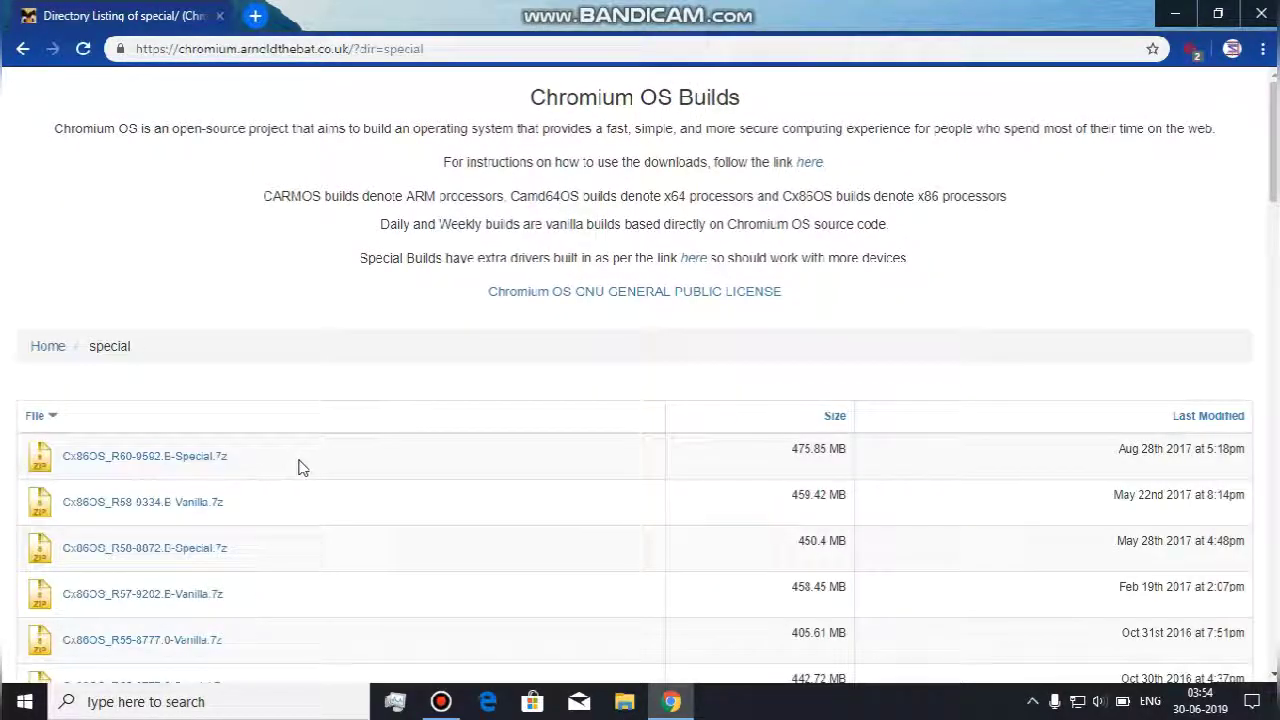
{"action": "scroll", "coordinate": [163, 480], "scroll_direction": "down", "scroll_amount": 2}
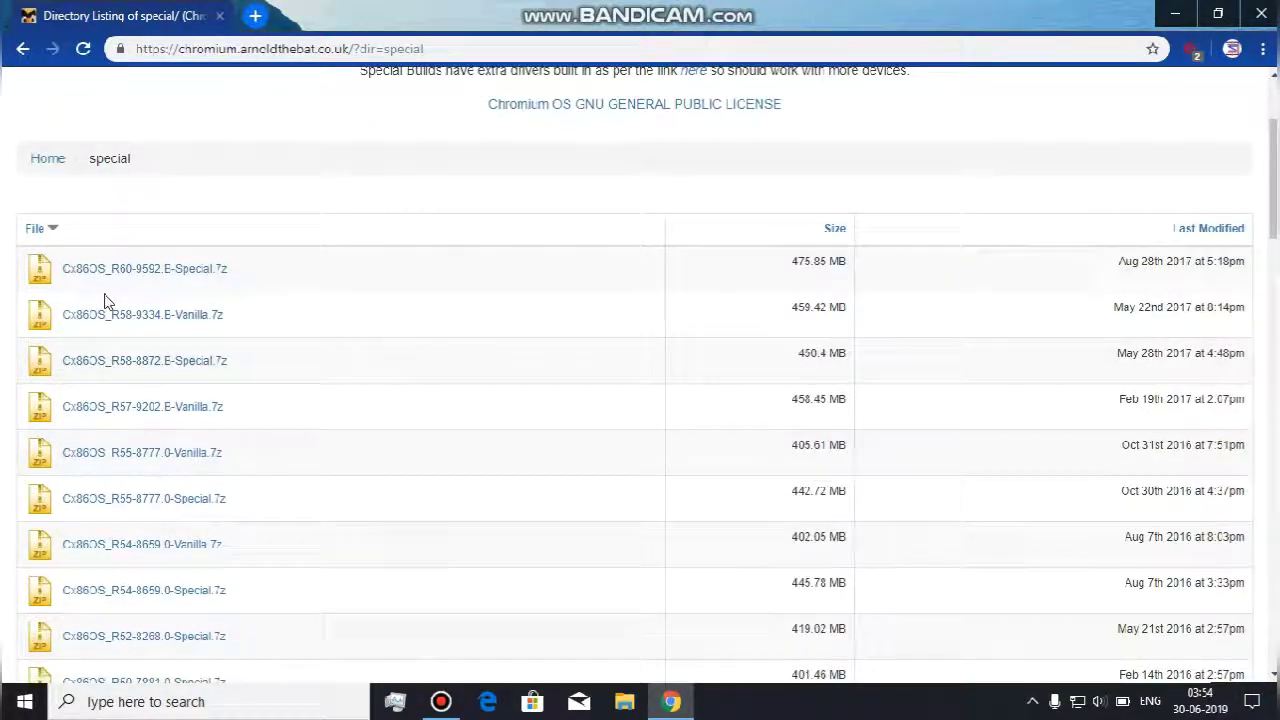
{"action": "scroll", "coordinate": [138, 430], "scroll_direction": "down", "scroll_amount": 10}
{"action": "scroll", "coordinate": [138, 430], "scroll_direction": "up", "scroll_amount": 15}
{"action": "scroll", "coordinate": [138, 430], "scroll_direction": "down", "scroll_amount": 5}
{"action": "scroll", "coordinate": [138, 430], "scroll_direction": "up", "scroll_amount": 4}
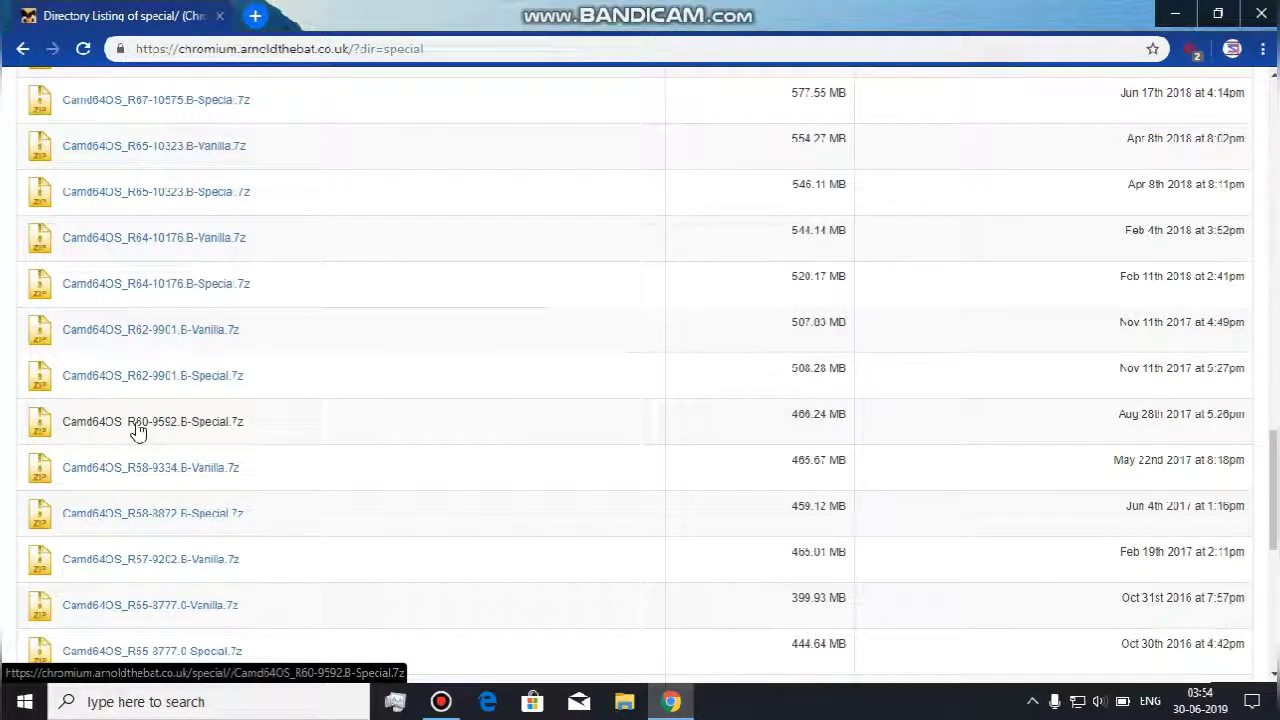
{"action": "scroll", "coordinate": [138, 430], "scroll_direction": "up", "scroll_amount": 5}
{"action": "scroll", "coordinate": [138, 430], "scroll_direction": "up", "scroll_amount": 3}
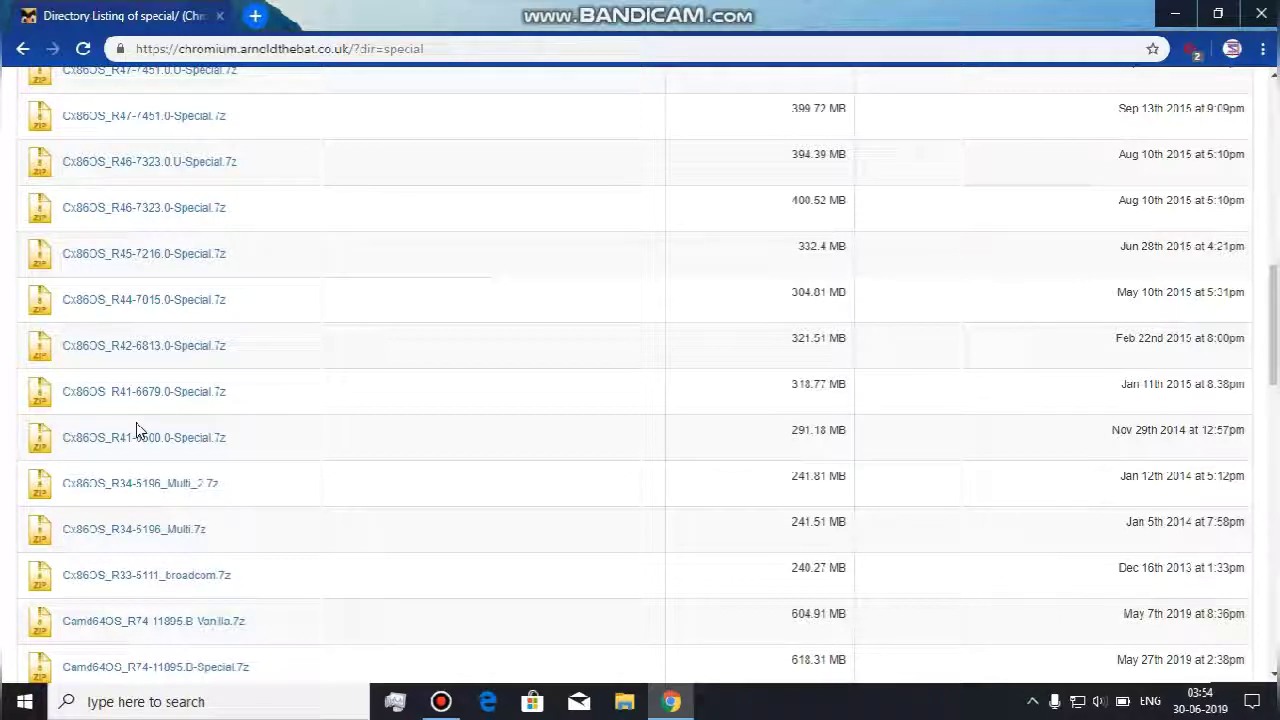
{"action": "scroll", "coordinate": [138, 430], "scroll_direction": "down", "scroll_amount": 3}
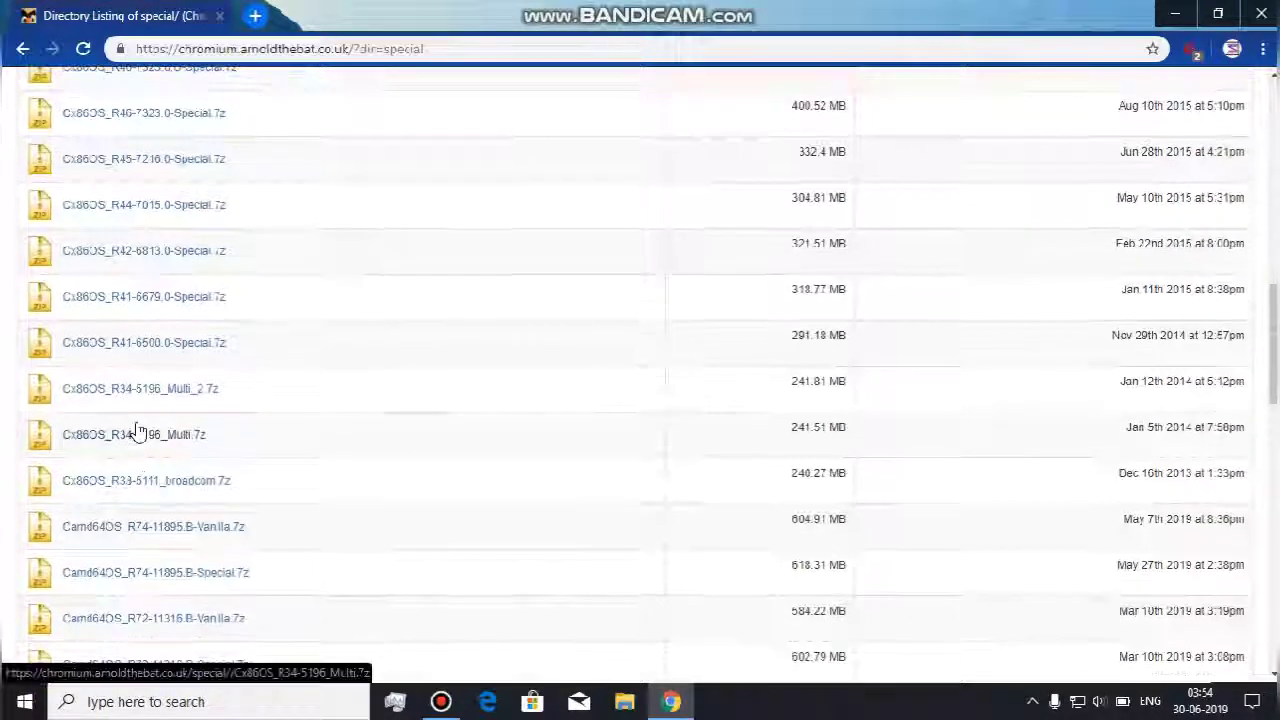
{"action": "left_click", "coordinate": [138, 432]}
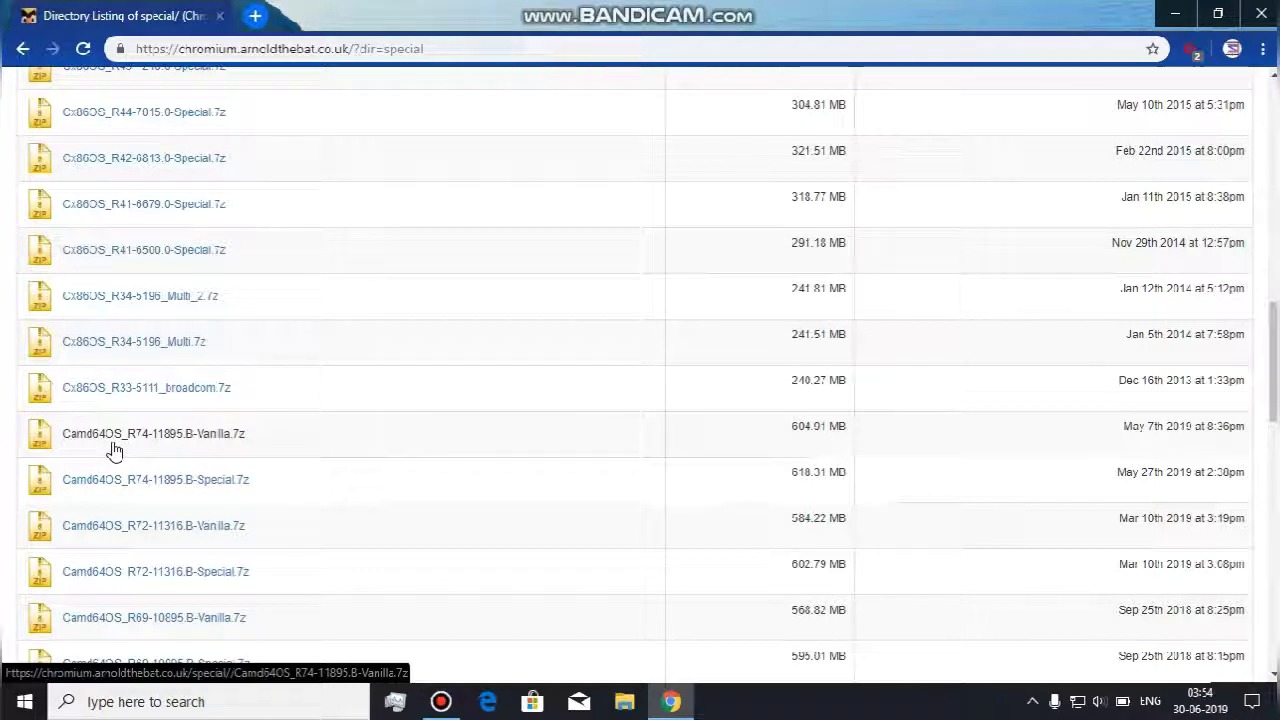
Step: Compare the sizes and modification dates of the Cx86OS and Camd64OS archives in the special folder
{"action": "scroll", "coordinate": [229, 438], "scroll_direction": "up", "scroll_amount": 10}
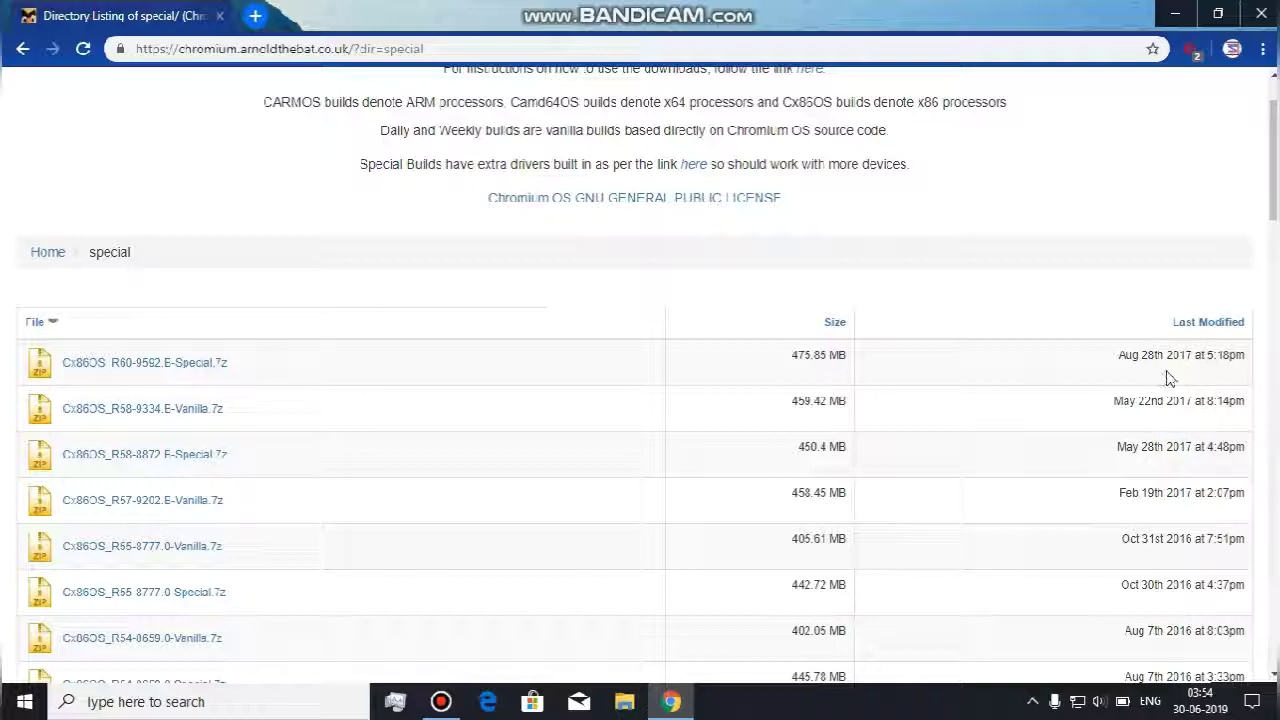
{"action": "scroll", "coordinate": [760, 468], "scroll_direction": "down", "scroll_amount": 5}
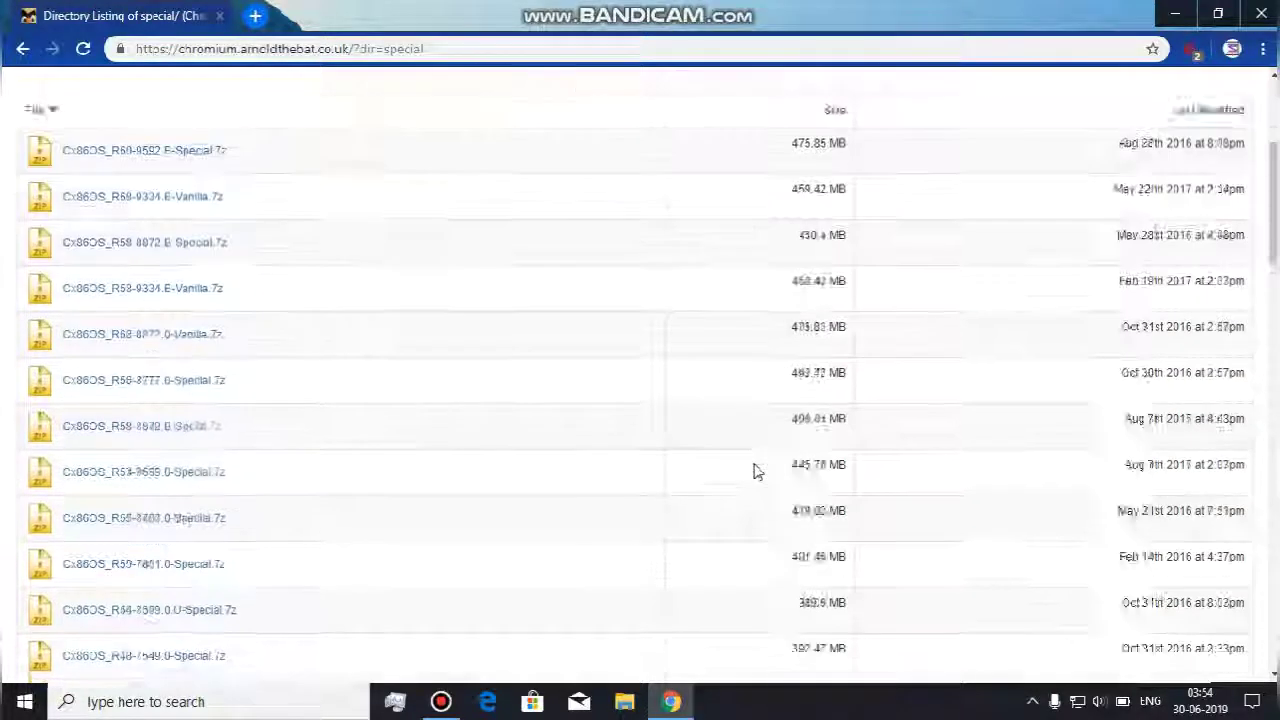
{"action": "scroll", "coordinate": [756, 472], "scroll_direction": "down", "scroll_amount": 10}
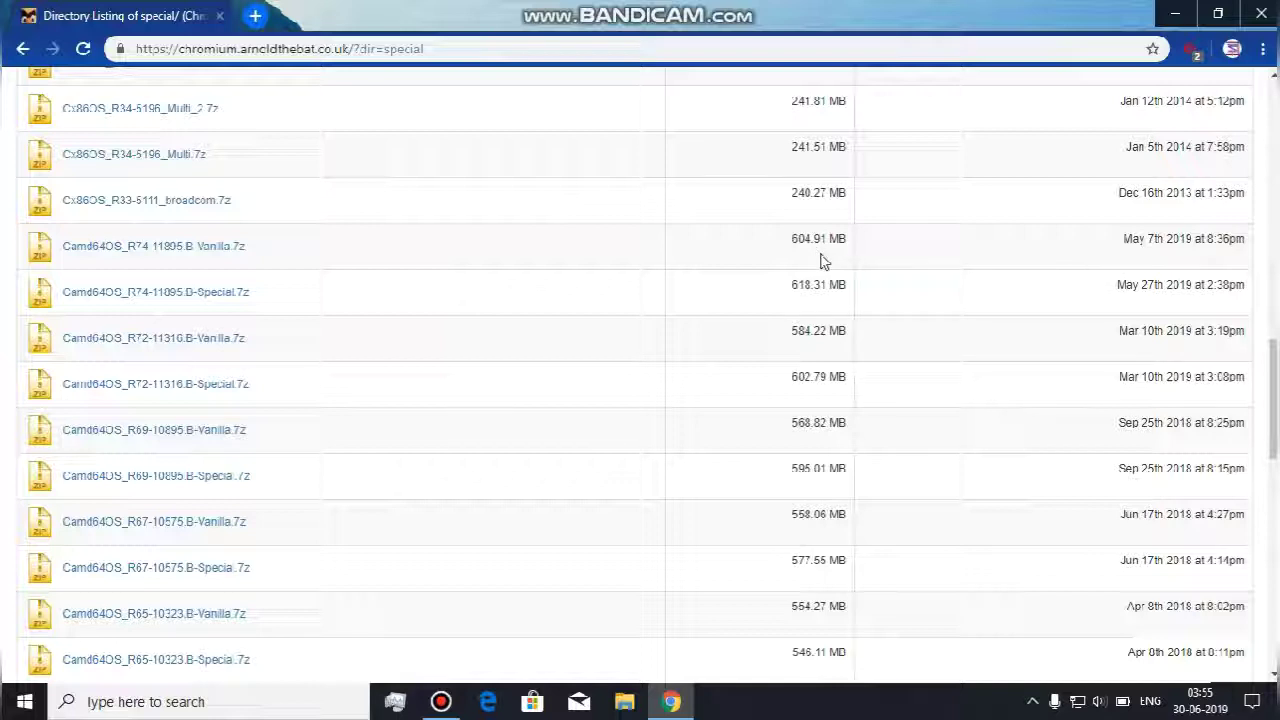
{"action": "scroll", "coordinate": [822, 261], "scroll_direction": "up", "scroll_amount": 10}
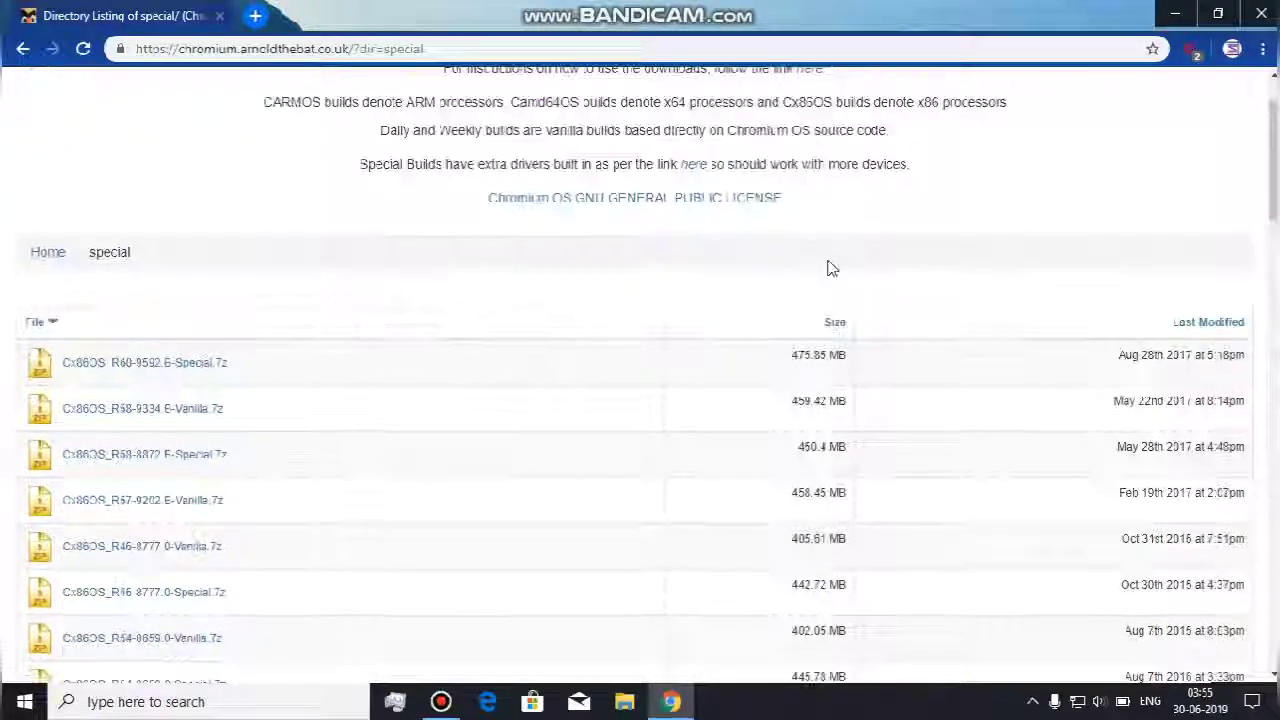
{"action": "scroll", "coordinate": [917, 451], "scroll_direction": "down", "scroll_amount": 15}
{"action": "scroll", "coordinate": [846, 440], "scroll_direction": "up", "scroll_amount": 3}
{"action": "scroll", "coordinate": [846, 448], "scroll_direction": "down", "scroll_amount": 3}
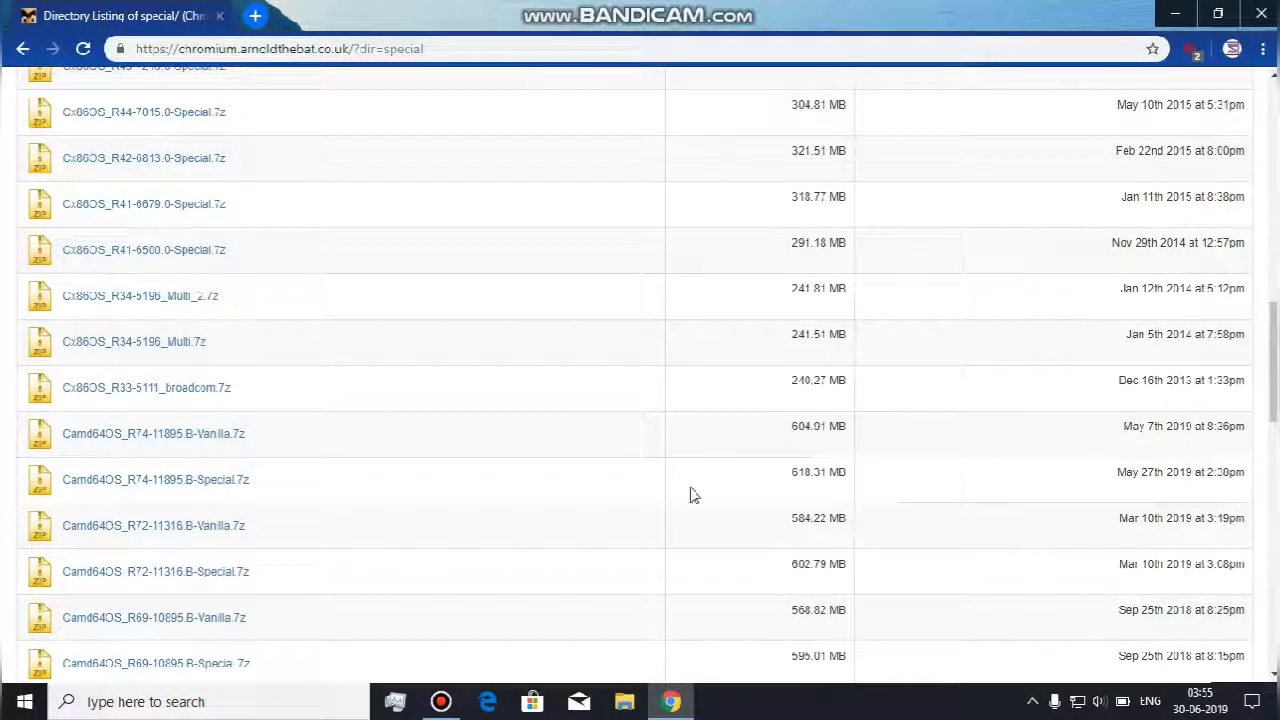
{"action": "scroll", "coordinate": [577, 417], "scroll_direction": "down", "scroll_amount": 5}
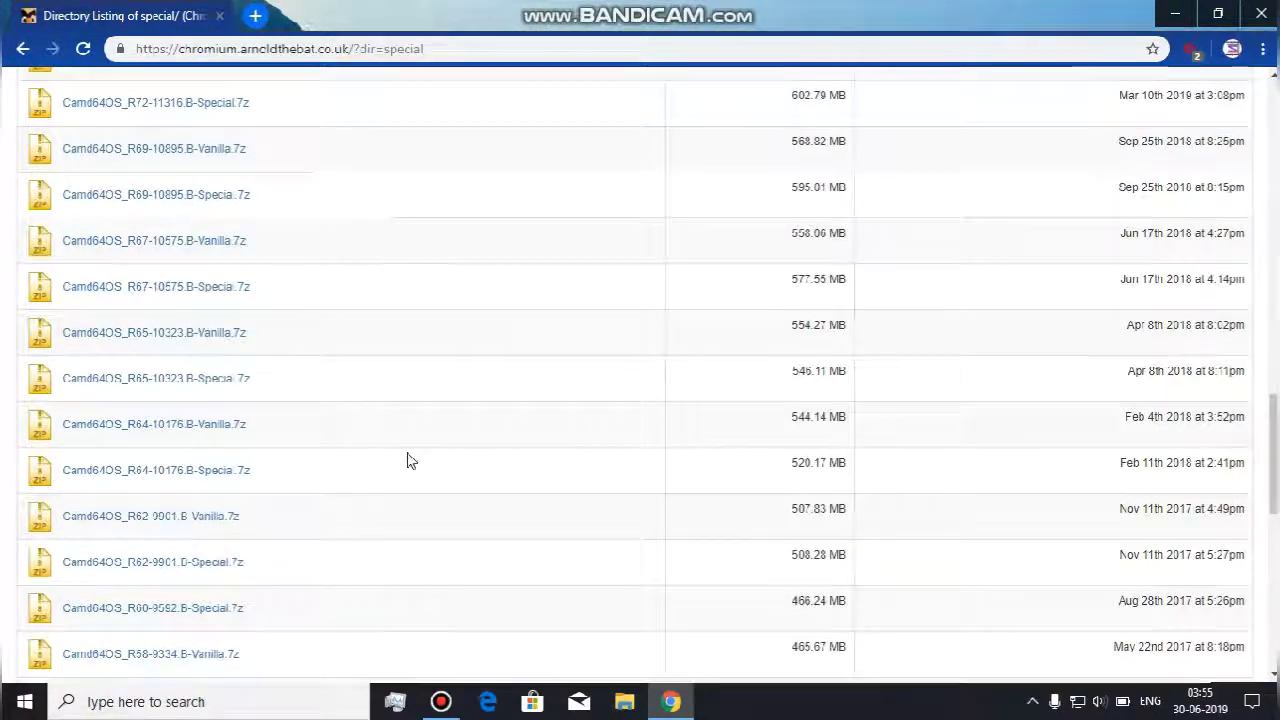
{"action": "scroll", "coordinate": [257, 343], "scroll_direction": "up", "scroll_amount": 3}
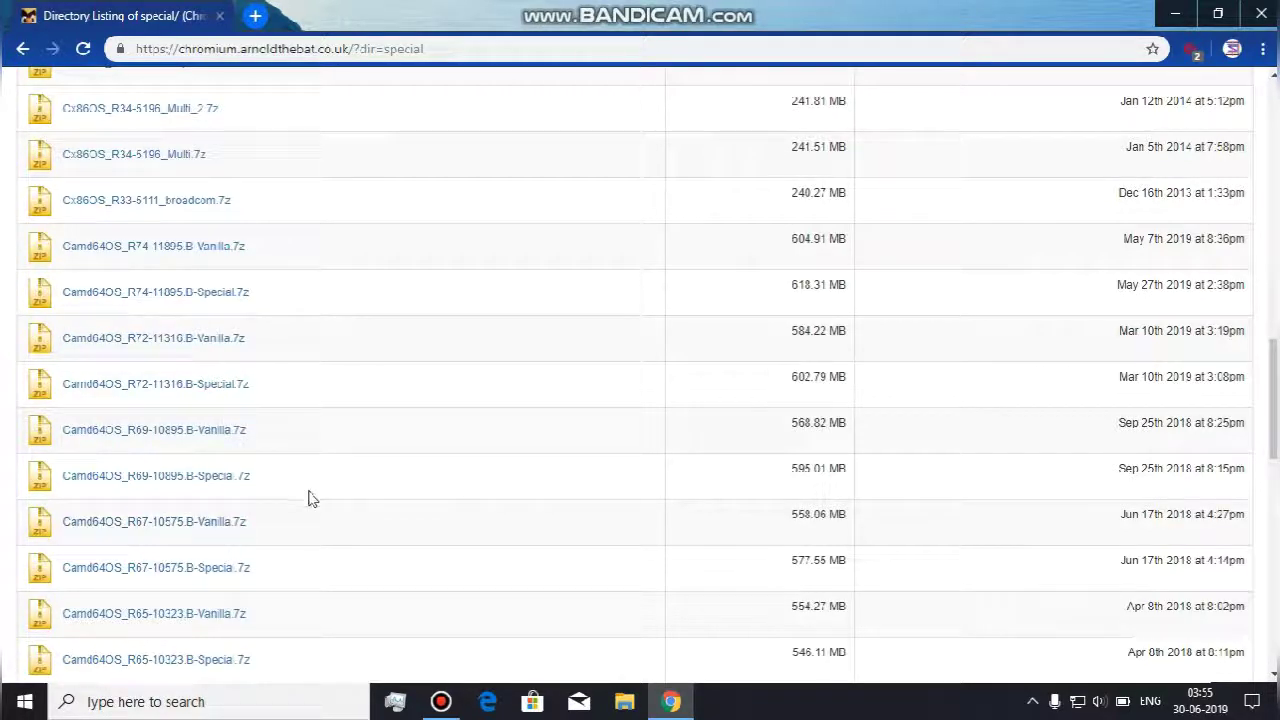
{"action": "scroll", "coordinate": [307, 502], "scroll_direction": "up", "scroll_amount": 15}
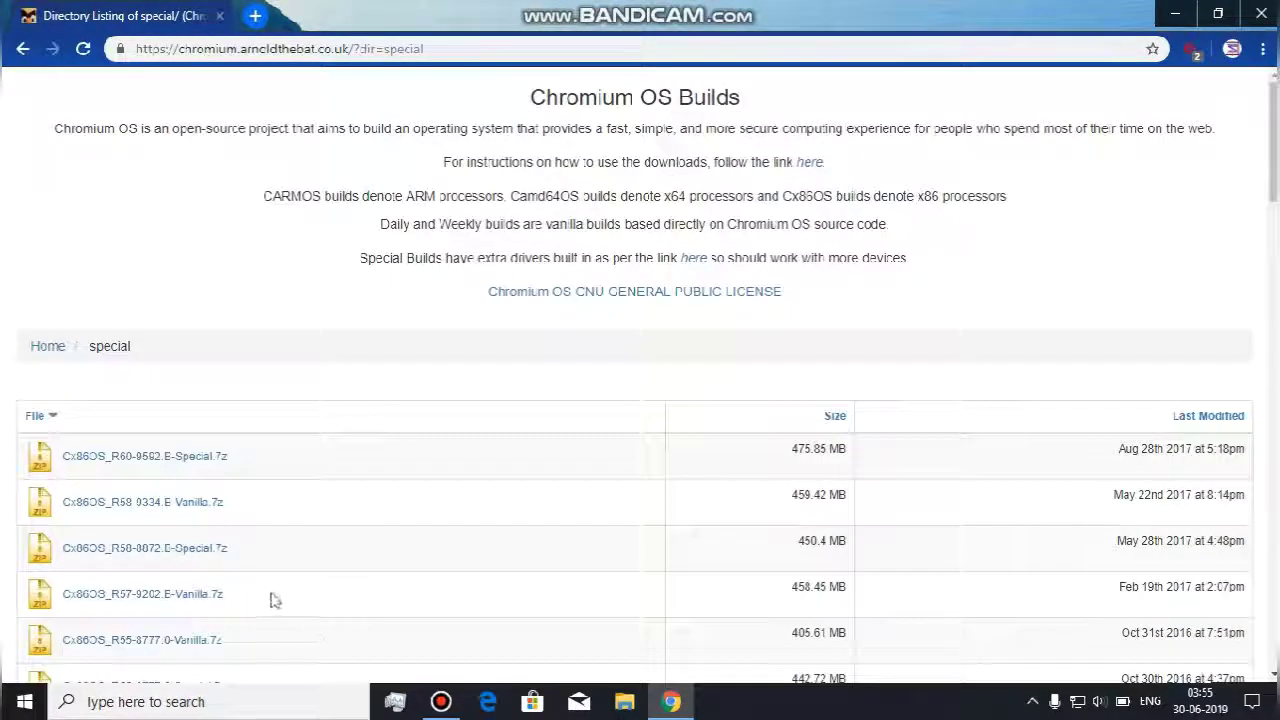
Step: Switch to the weekly builds folder and look through its CARMOS and Camd64OS image archives
{"action": "left_click", "coordinate": [52, 347]}
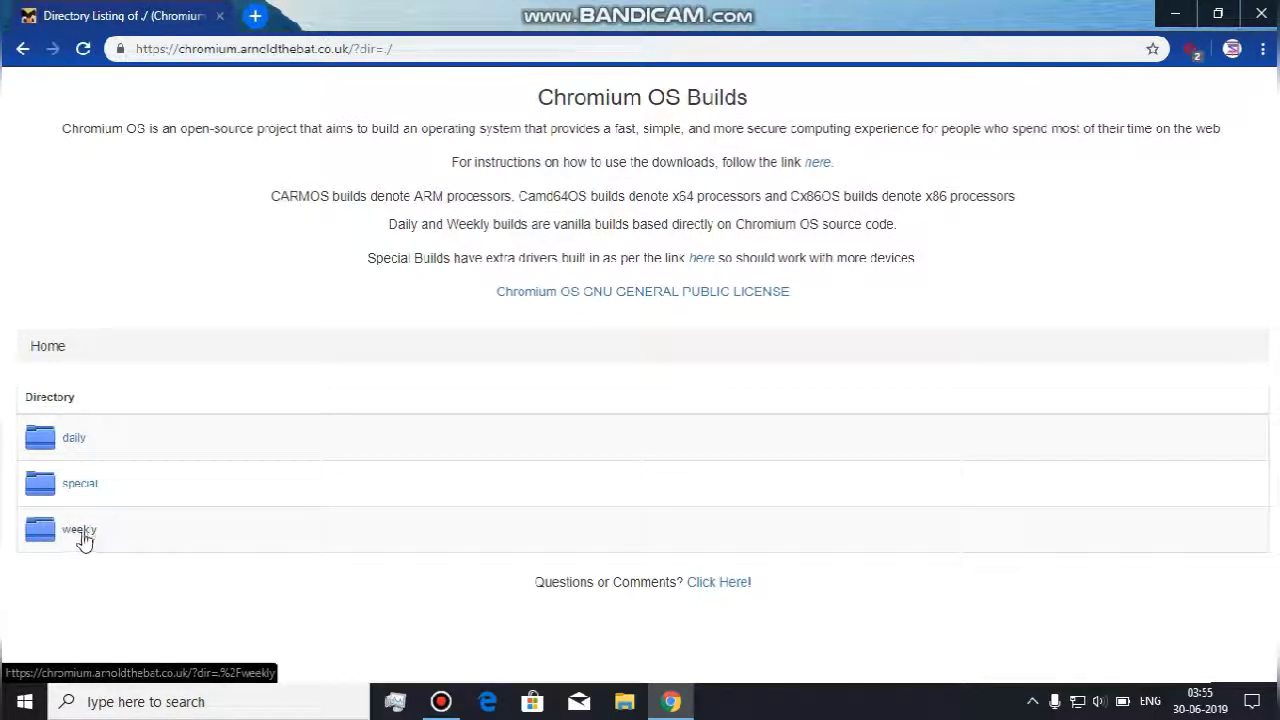
{"action": "left_click", "coordinate": [79, 530]}
{"action": "scroll", "coordinate": [171, 533], "scroll_direction": "down", "scroll_amount": 2}
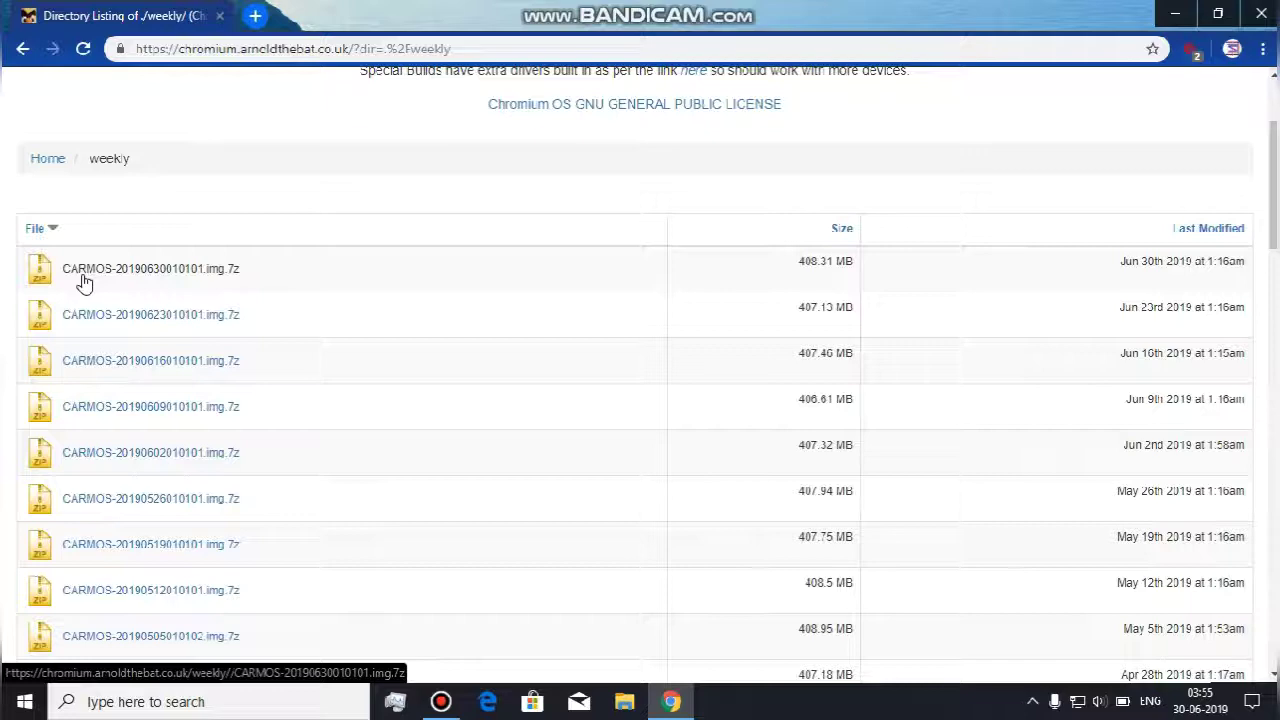
{"action": "scroll", "coordinate": [113, 282], "scroll_direction": "down", "scroll_amount": 10}
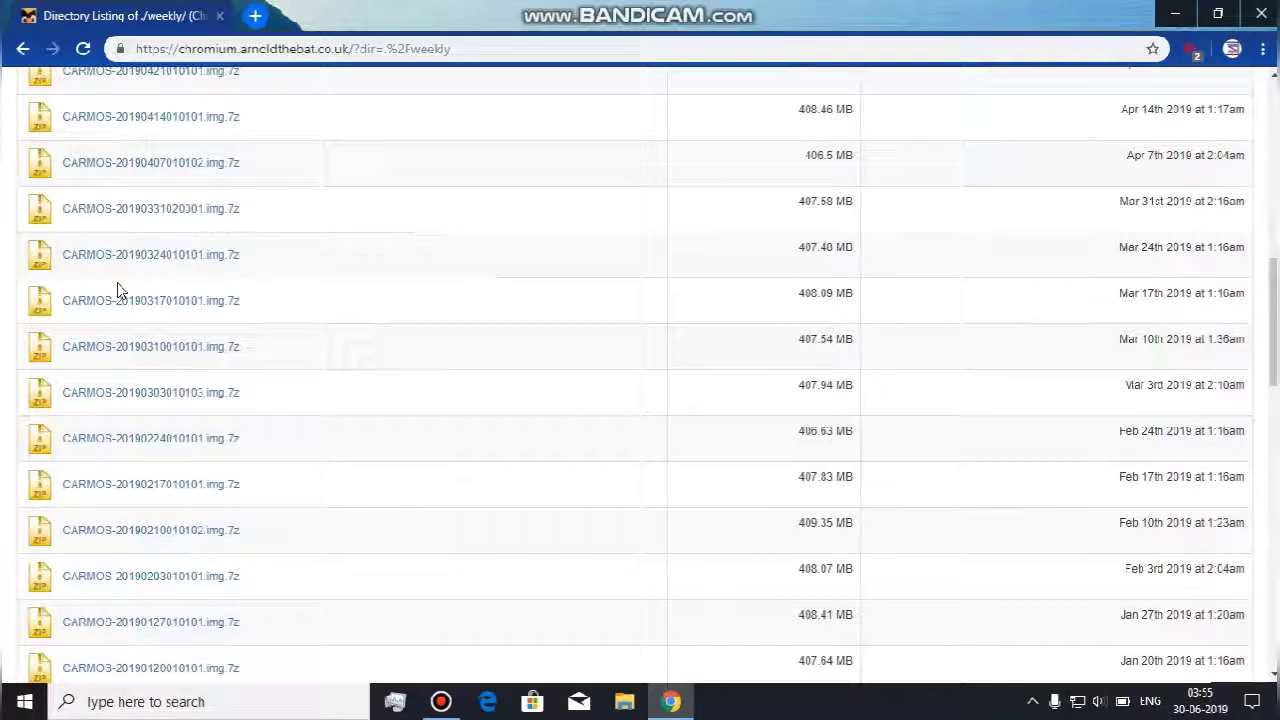
{"action": "scroll", "coordinate": [117, 290], "scroll_direction": "down", "scroll_amount": 4}
{"action": "scroll", "coordinate": [117, 289], "scroll_direction": "up", "scroll_amount": 2}
{"action": "scroll", "coordinate": [117, 289], "scroll_direction": "up", "scroll_amount": 1}
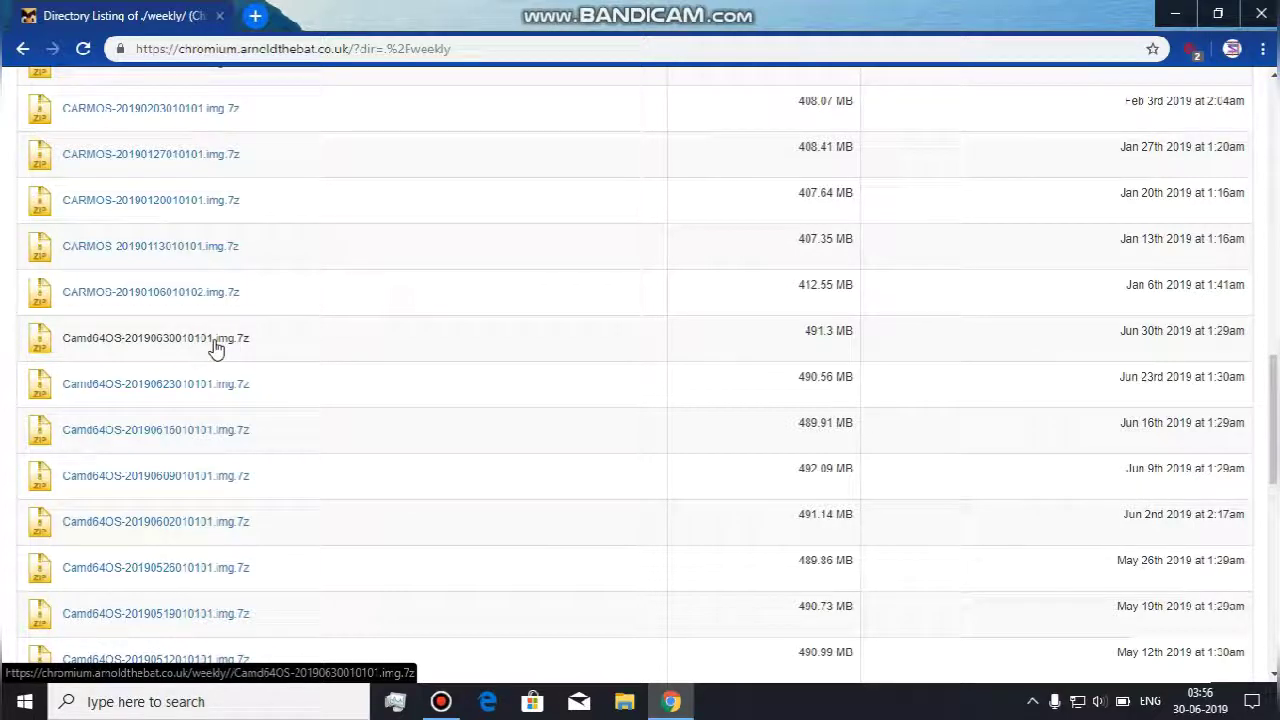
{"action": "scroll", "coordinate": [216, 345], "scroll_direction": "up", "scroll_amount": 9}
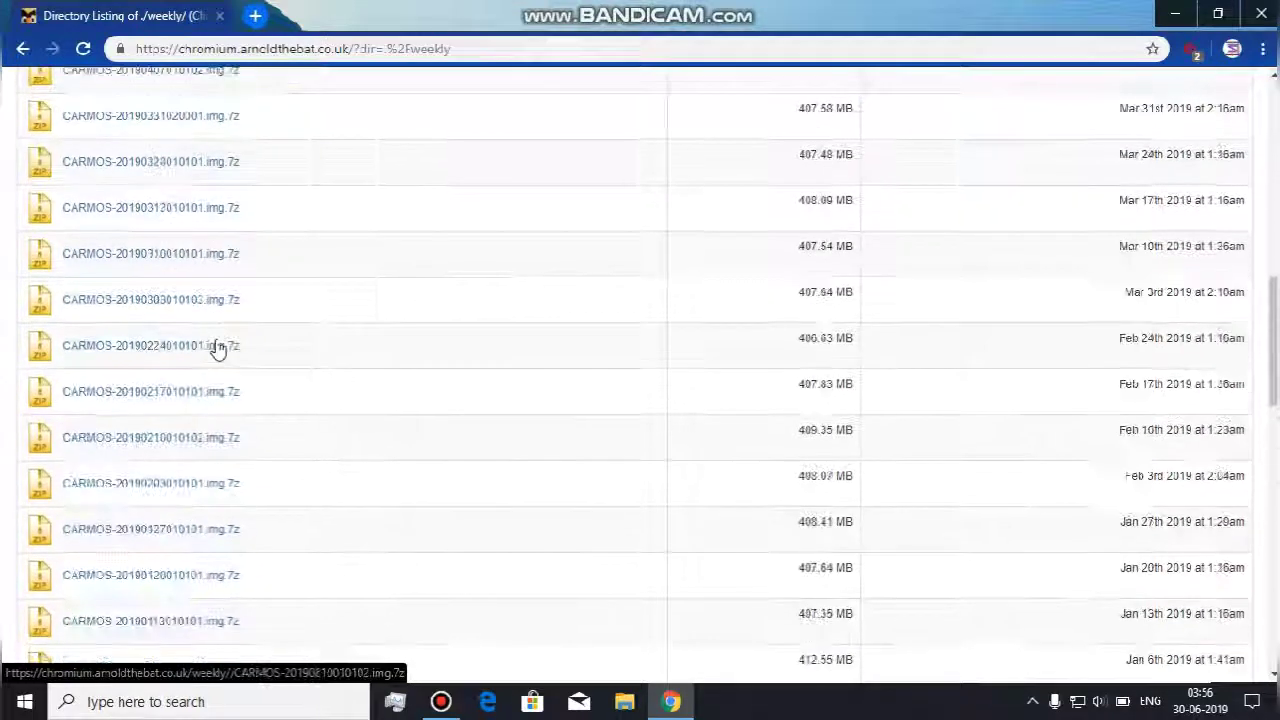
{"action": "scroll", "coordinate": [216, 345], "scroll_direction": "up", "scroll_amount": 5}
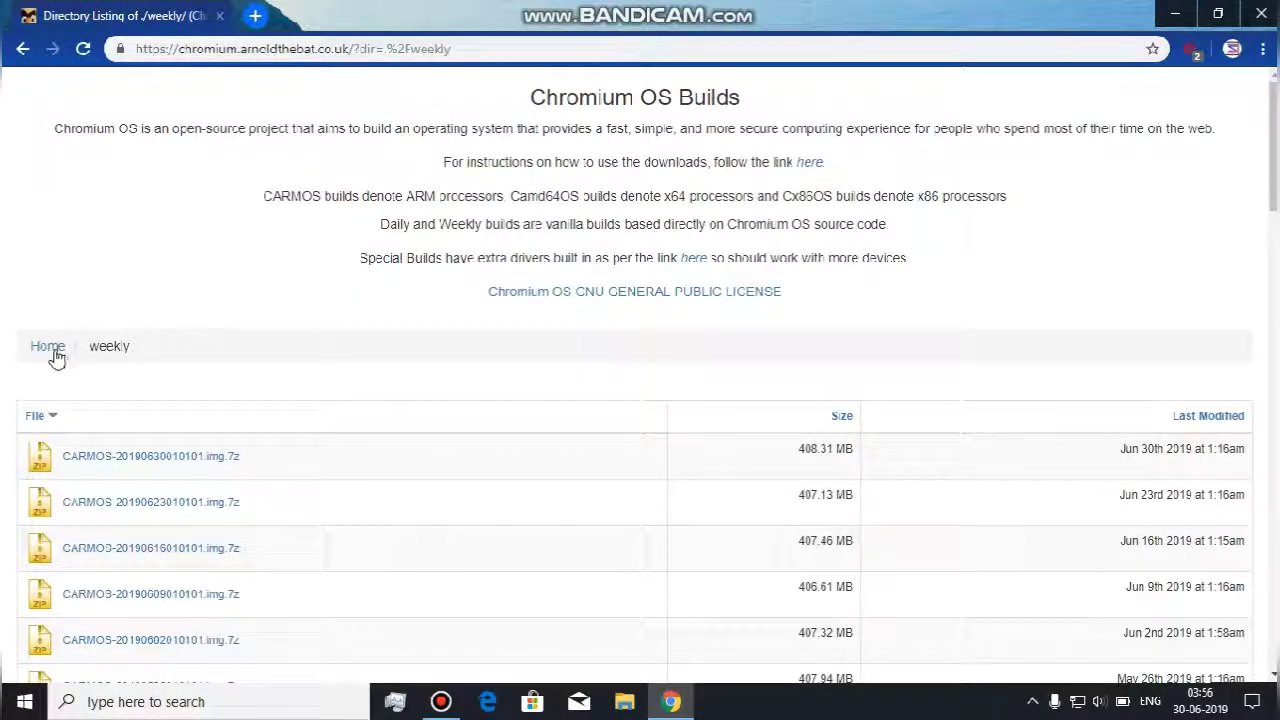
{"action": "scroll", "coordinate": [237, 457], "scroll_direction": "down", "scroll_amount": 10}
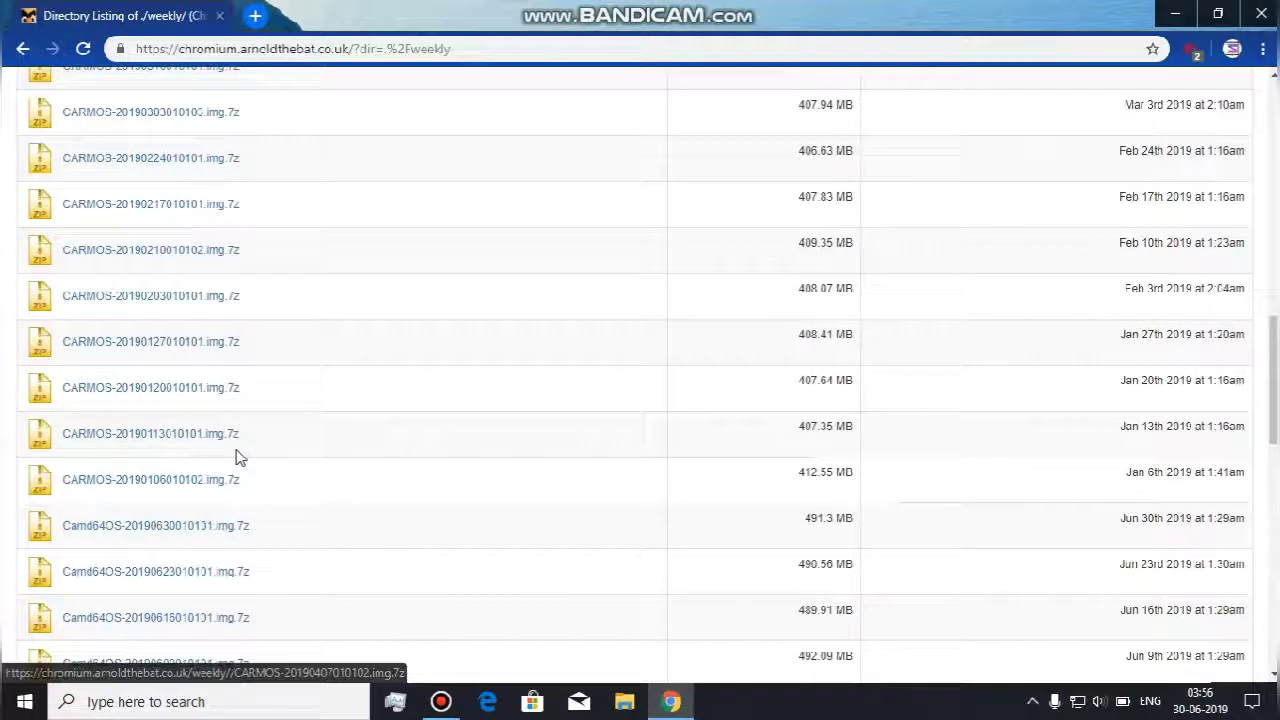
Step: Compare the sizes and modification dates of the CARMOS and Camd64OS archives in the weekly builds folder
{"action": "scroll", "coordinate": [237, 457], "scroll_direction": "down", "scroll_amount": 3}
{"action": "scroll", "coordinate": [237, 457], "scroll_direction": "up", "scroll_amount": 2}
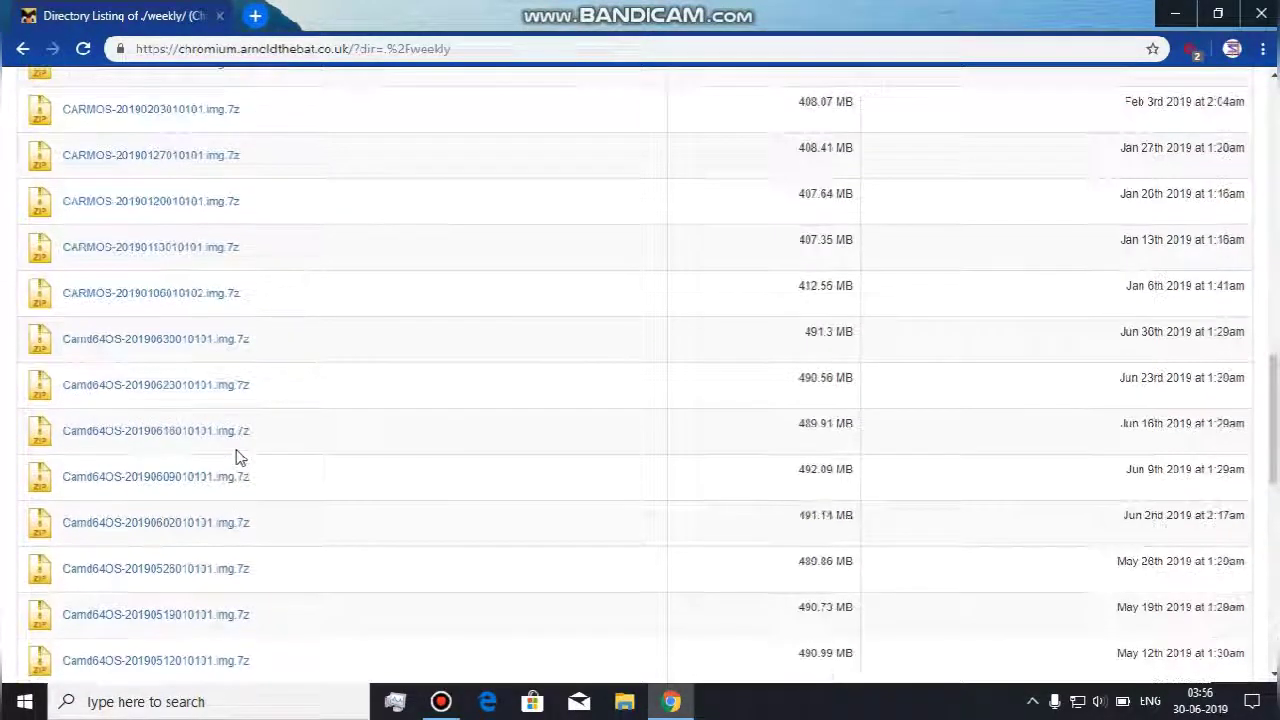
{"action": "scroll", "coordinate": [237, 457], "scroll_direction": "up", "scroll_amount": 3}
{"action": "scroll", "coordinate": [237, 457], "scroll_direction": "down", "scroll_amount": 2}
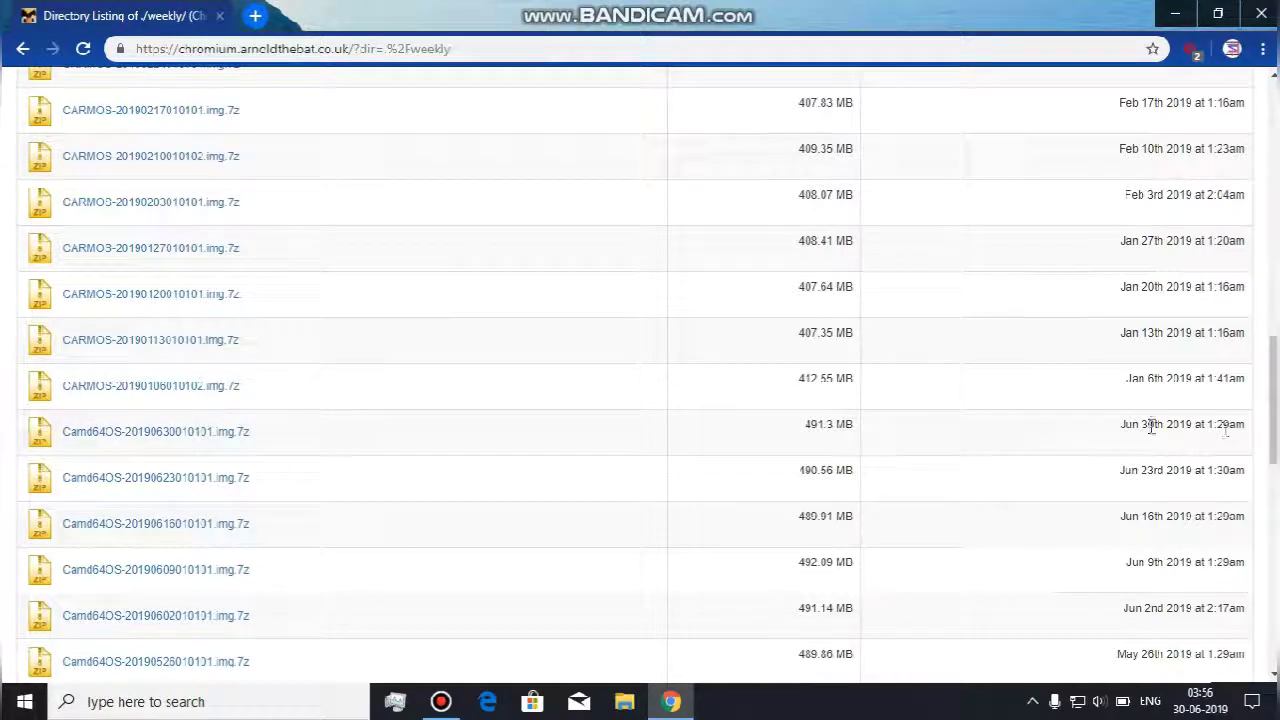
{"action": "scroll", "coordinate": [590, 380], "scroll_direction": "up", "scroll_amount": 12}
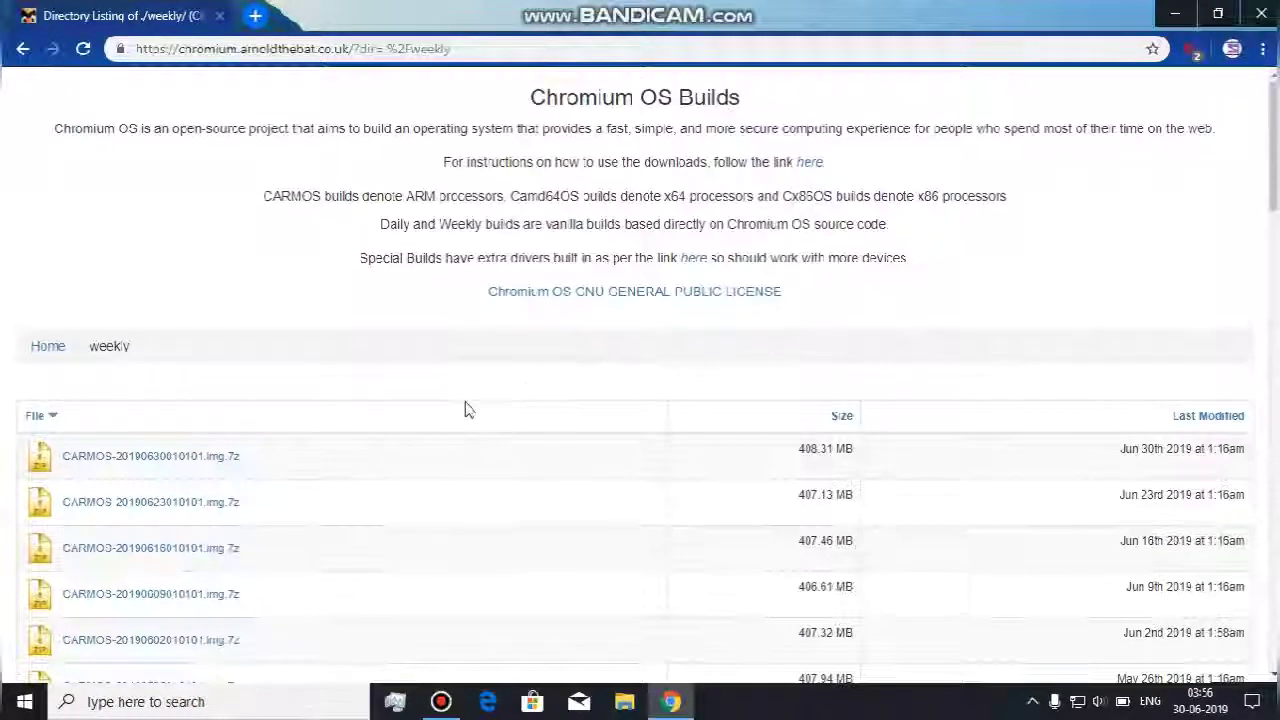
Step: Switch to the daily builds folder and look through its CARMOS and Camd64OS image archives
{"action": "left_click", "coordinate": [47, 352]}
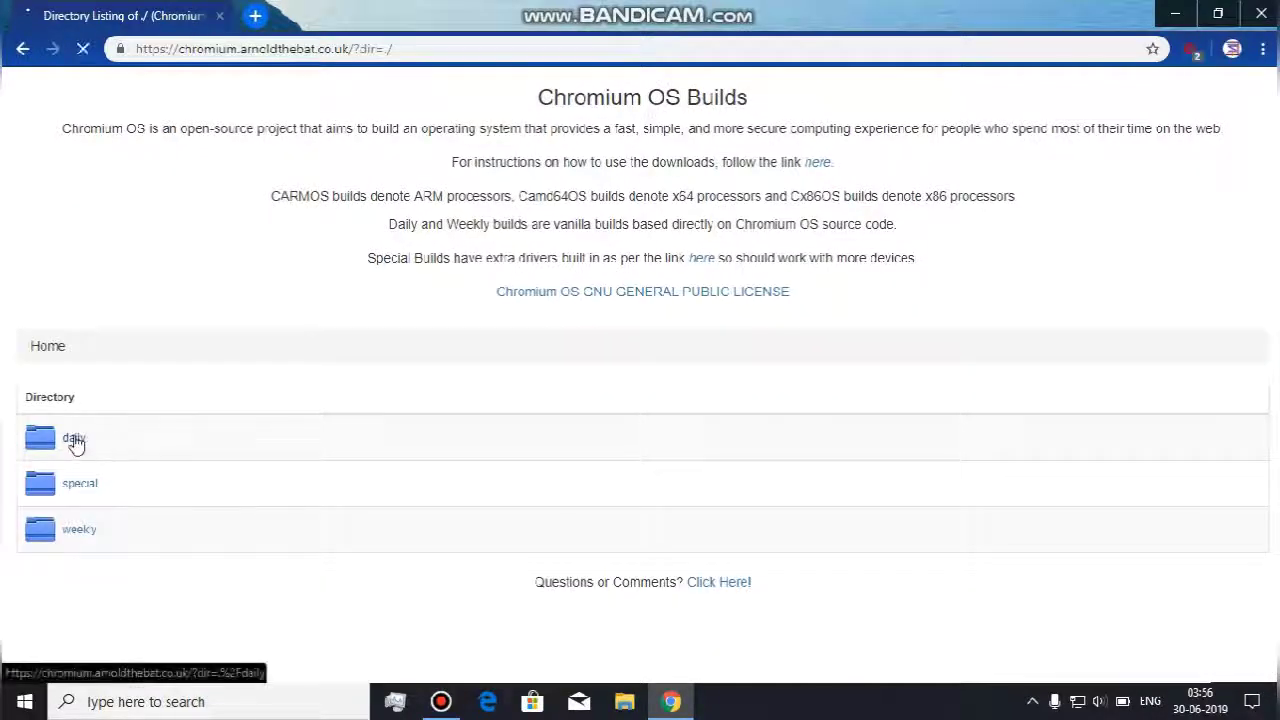
{"action": "left_click", "coordinate": [72, 440]}
{"action": "scroll", "coordinate": [274, 406], "scroll_direction": "down", "scroll_amount": 15}
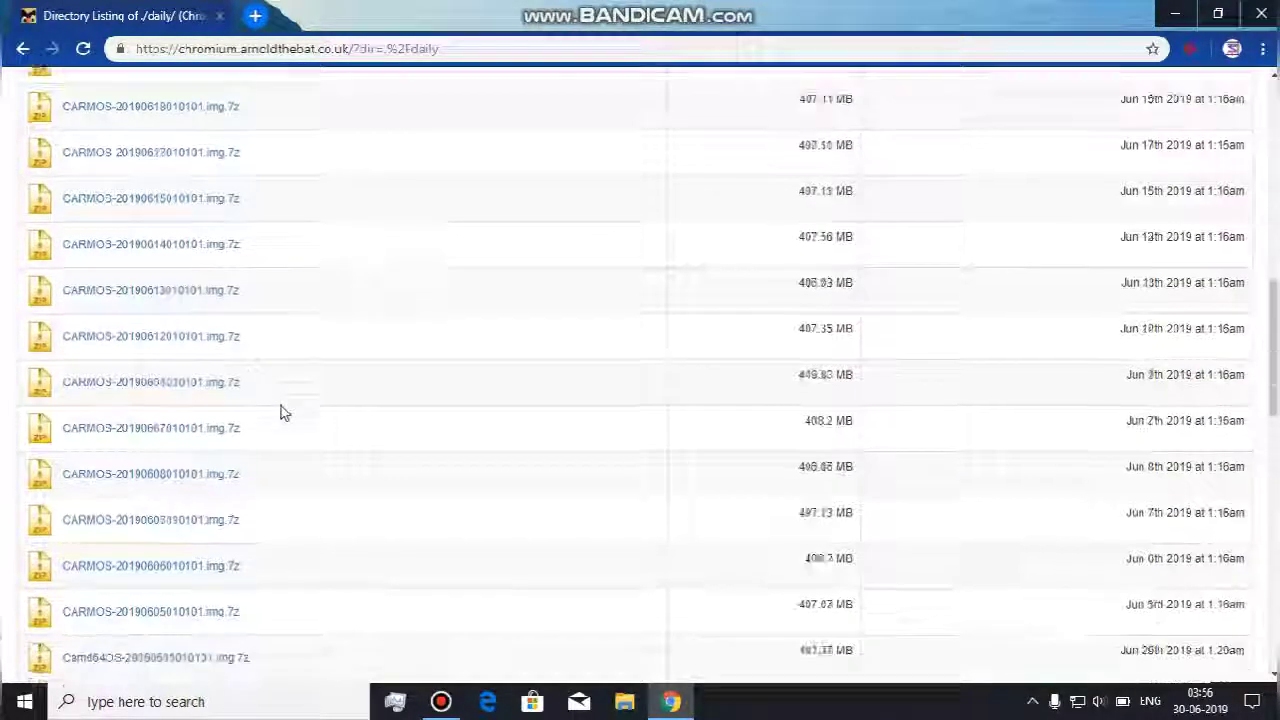
{"action": "scroll", "coordinate": [281, 412], "scroll_direction": "down", "scroll_amount": 5}
{"action": "scroll", "coordinate": [281, 412], "scroll_direction": "up", "scroll_amount": 10}
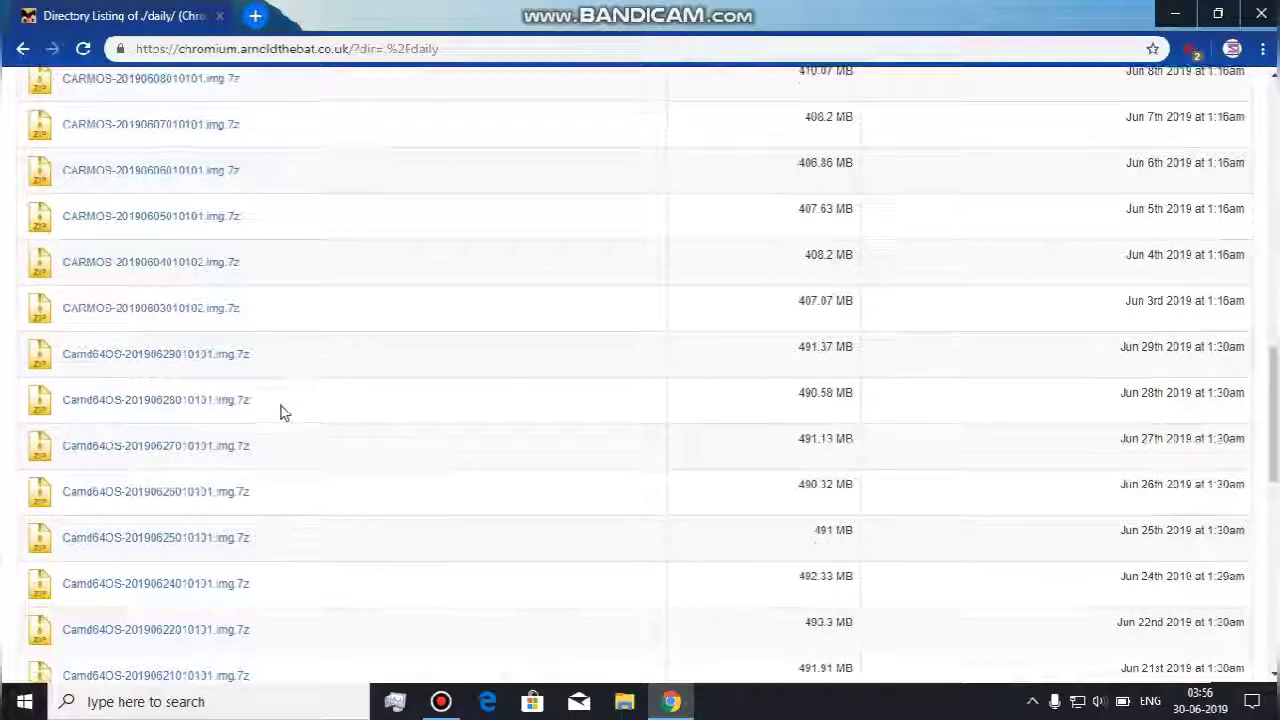
{"action": "scroll", "coordinate": [280, 409], "scroll_direction": "down", "scroll_amount": 1}
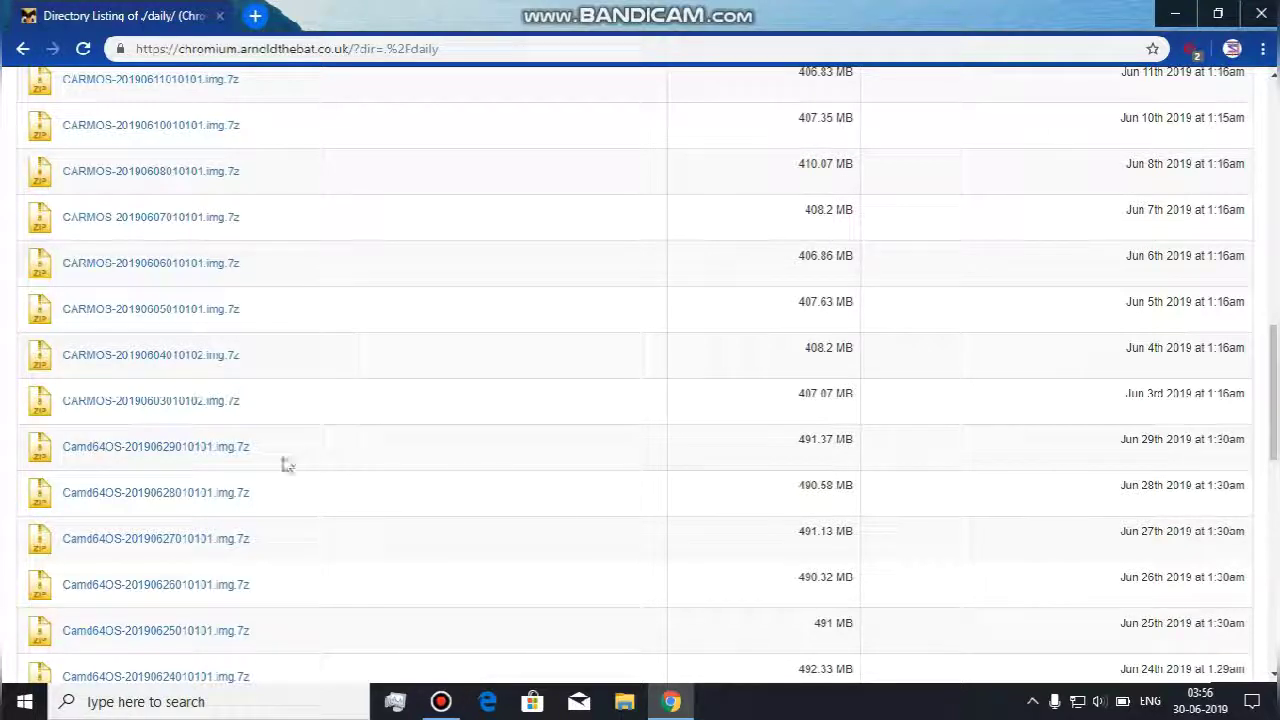
{"action": "scroll", "coordinate": [401, 401], "scroll_direction": "up", "scroll_amount": 12}
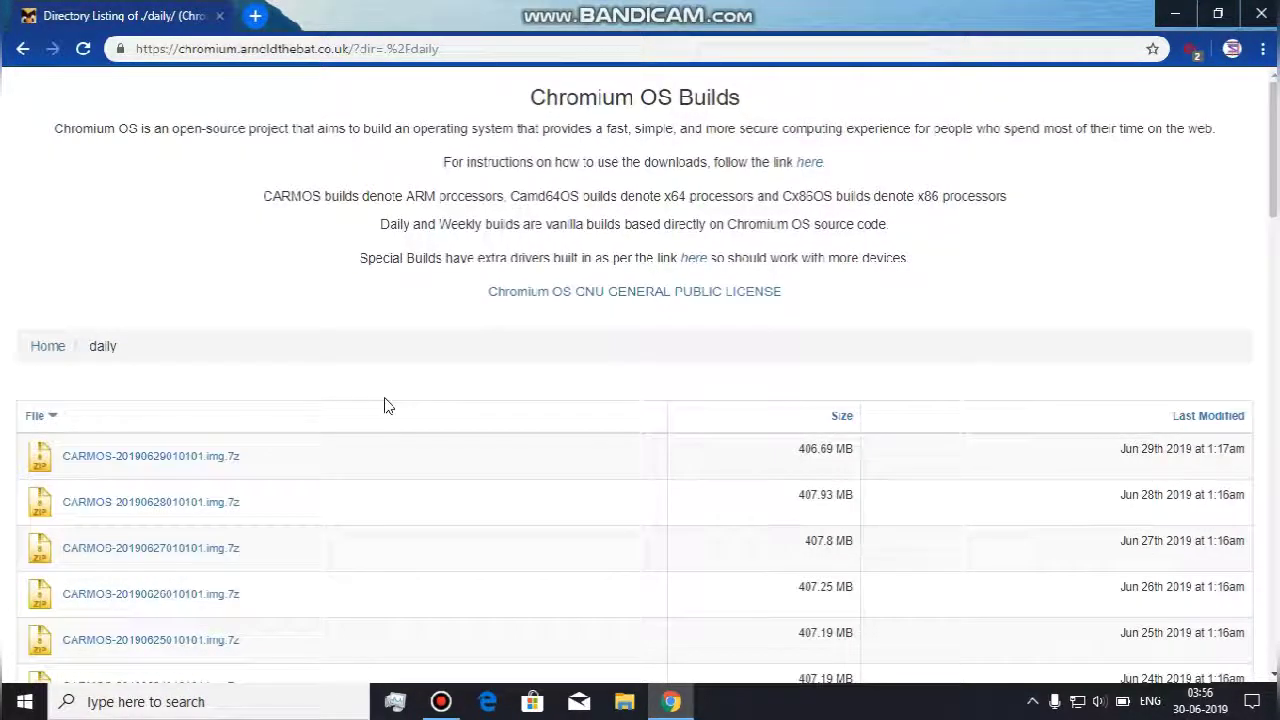
Step: Return to the weekly builds folder and start downloading Camd64OS-20190630010101.img.7z
{"action": "left_click", "coordinate": [47, 345]}
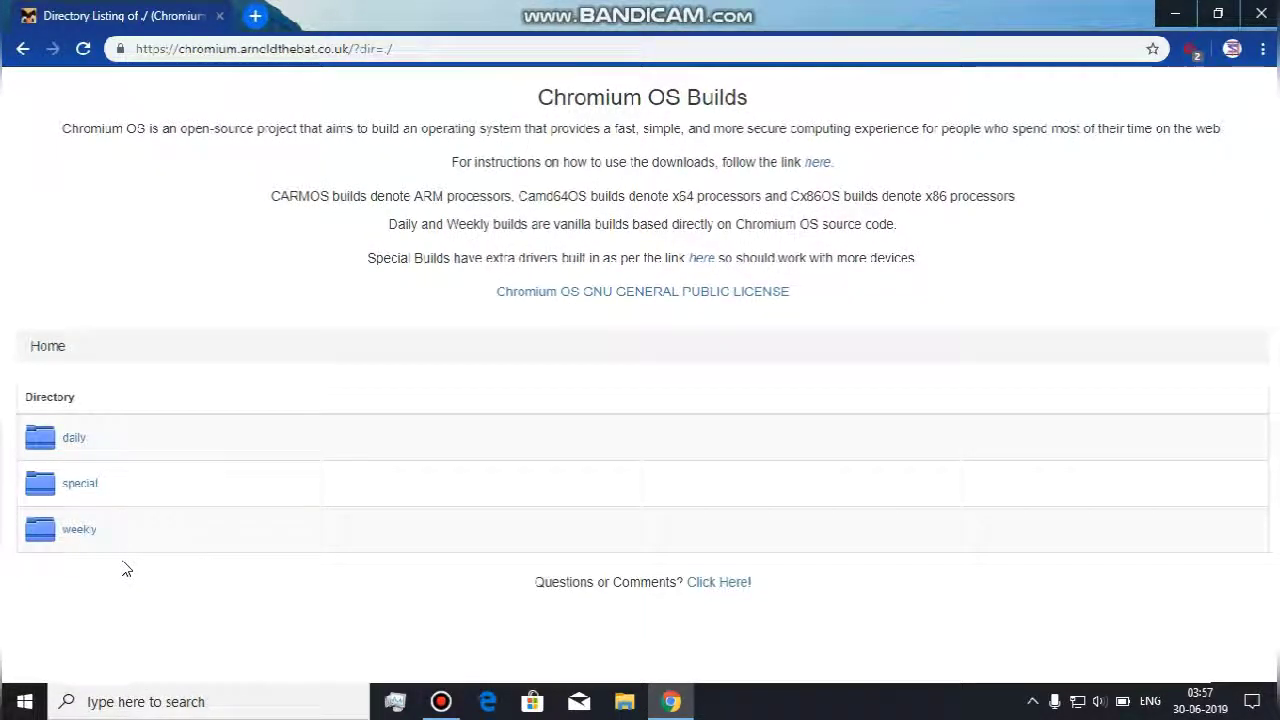
{"action": "left_click", "coordinate": [76, 535]}
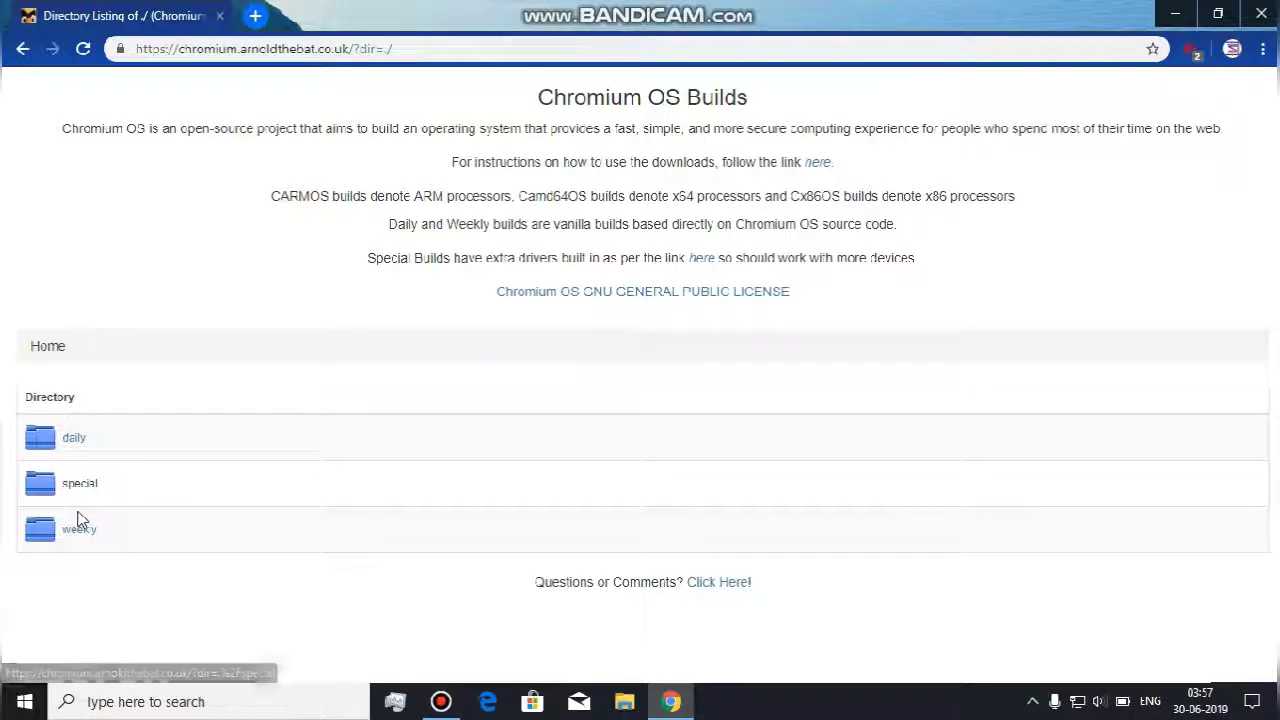
{"action": "left_click", "coordinate": [80, 535]}
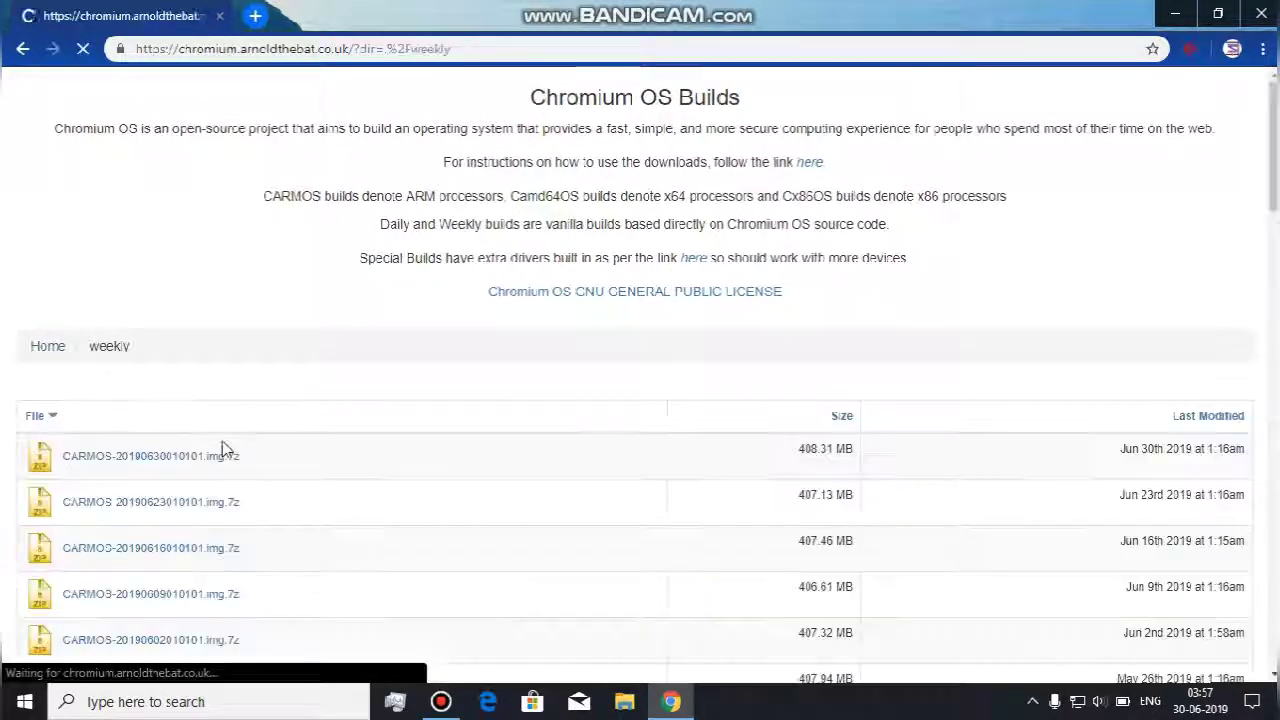
{"action": "scroll", "coordinate": [224, 447], "scroll_direction": "down", "scroll_amount": 20}
{"action": "scroll", "coordinate": [224, 447], "scroll_direction": "up", "scroll_amount": 7}
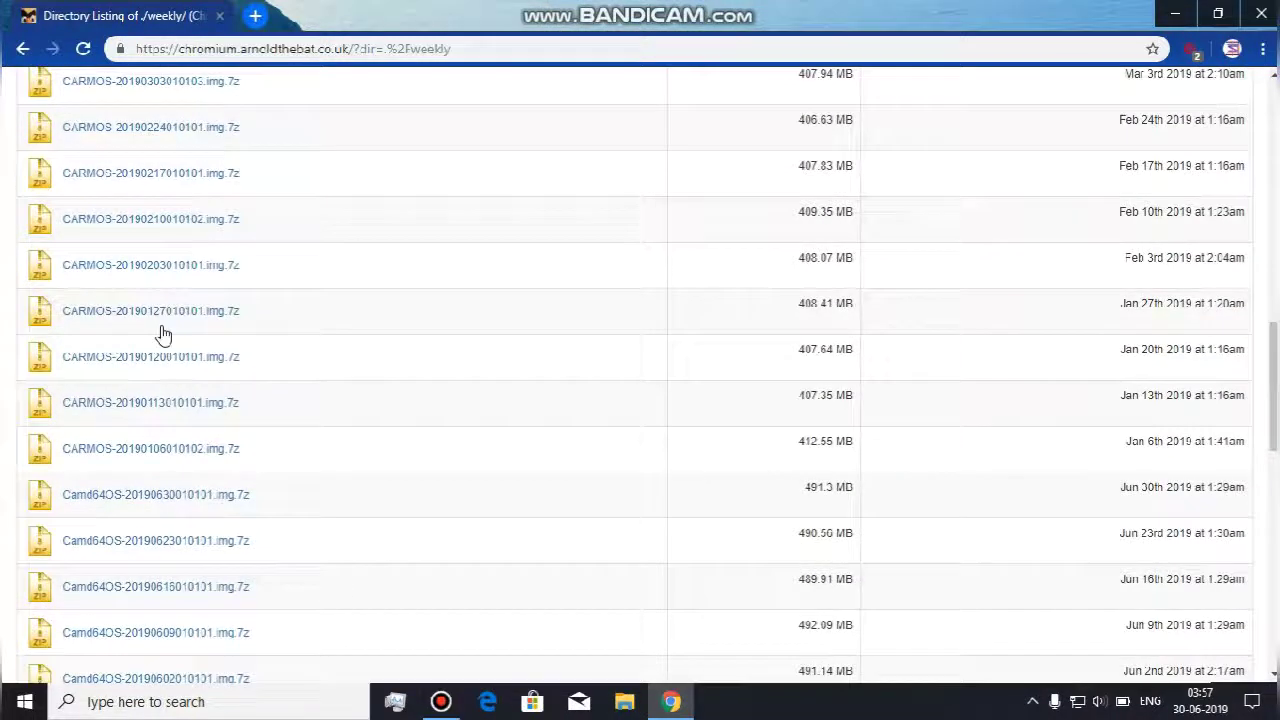
{"action": "left_click", "coordinate": [118, 498]}
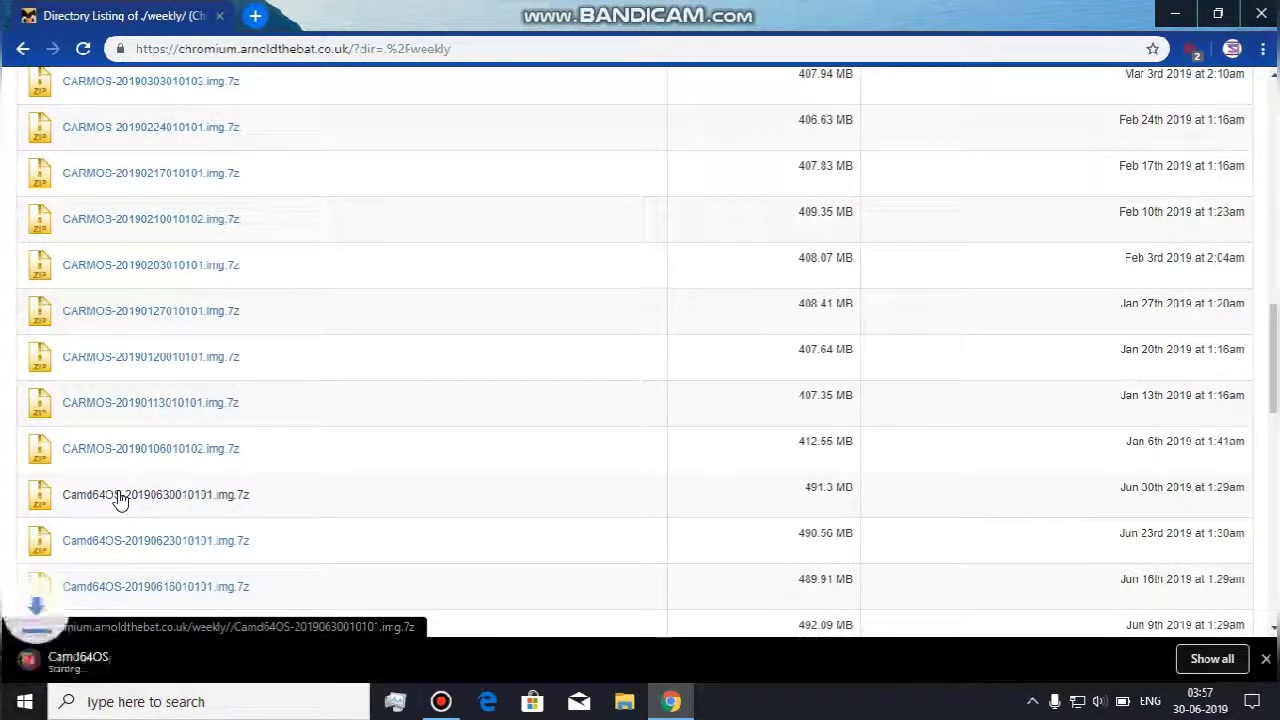
Step: Cancel the Camd64OS download, remove it from the browser's download list and close the downloads page
{"action": "left_click", "coordinate": [1212, 659]}
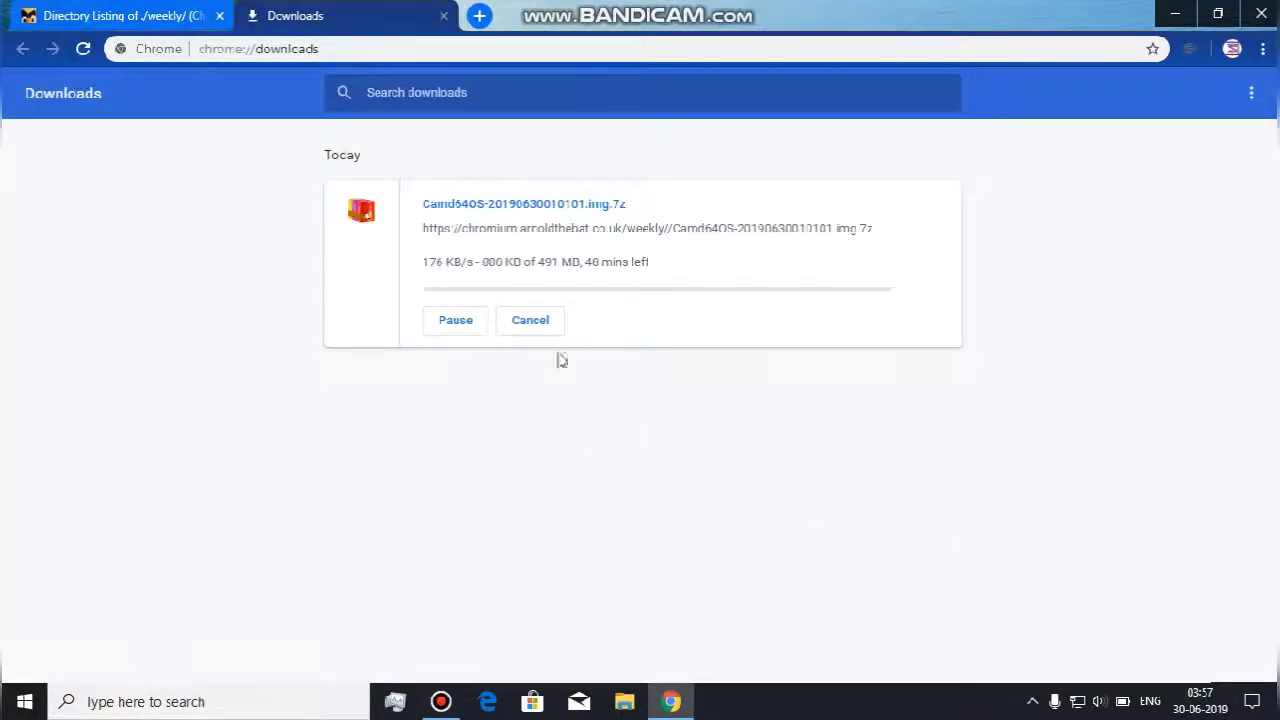
{"action": "left_click", "coordinate": [531, 320]}
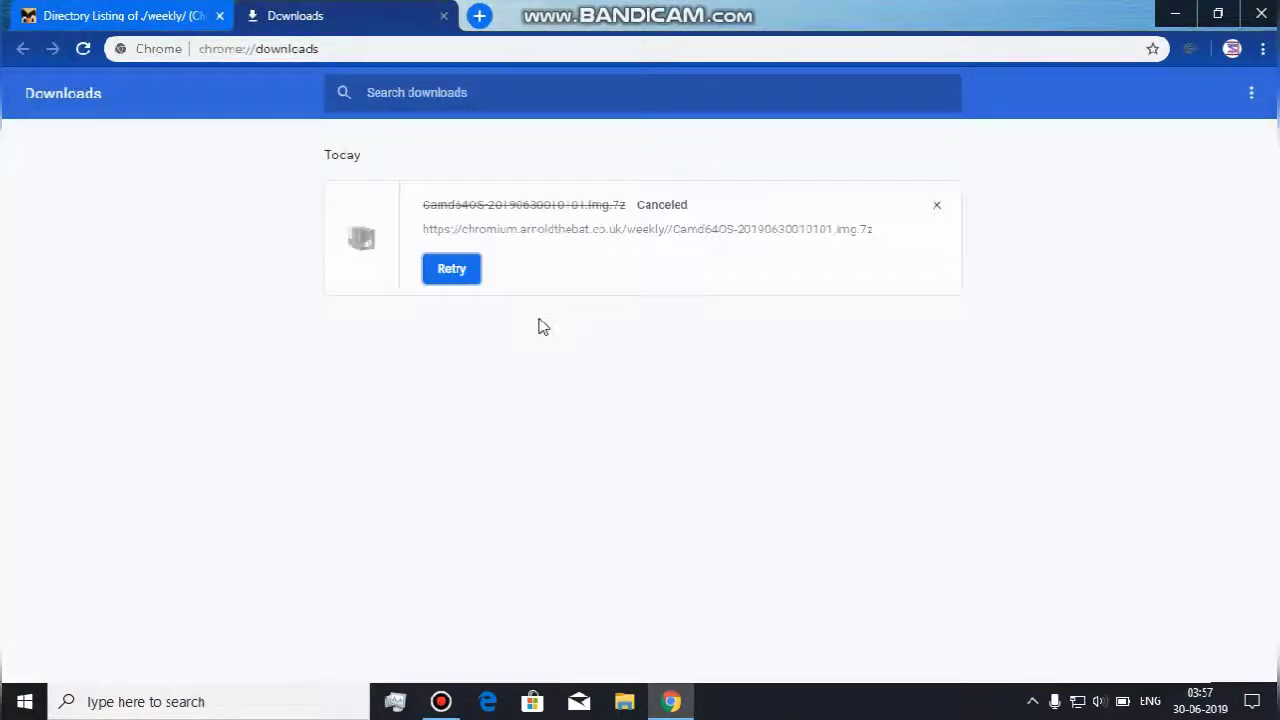
{"action": "left_click", "coordinate": [936, 206]}
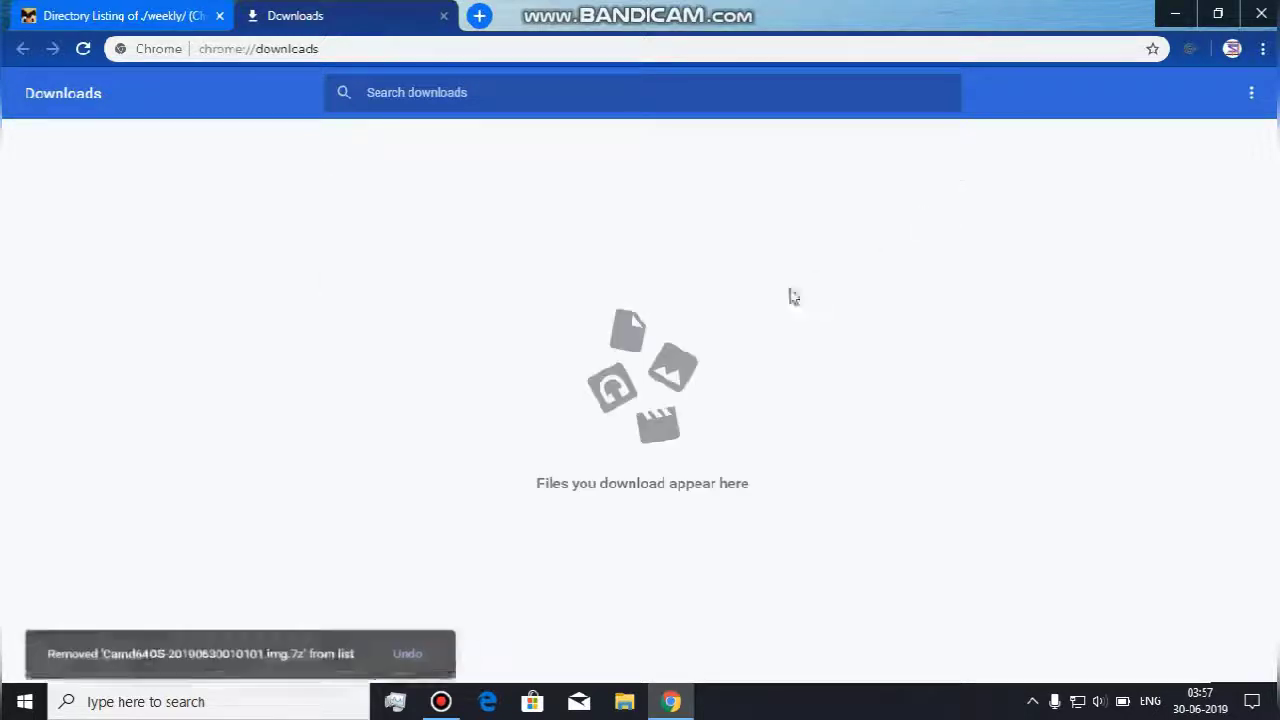
{"action": "left_click", "coordinate": [443, 16]}
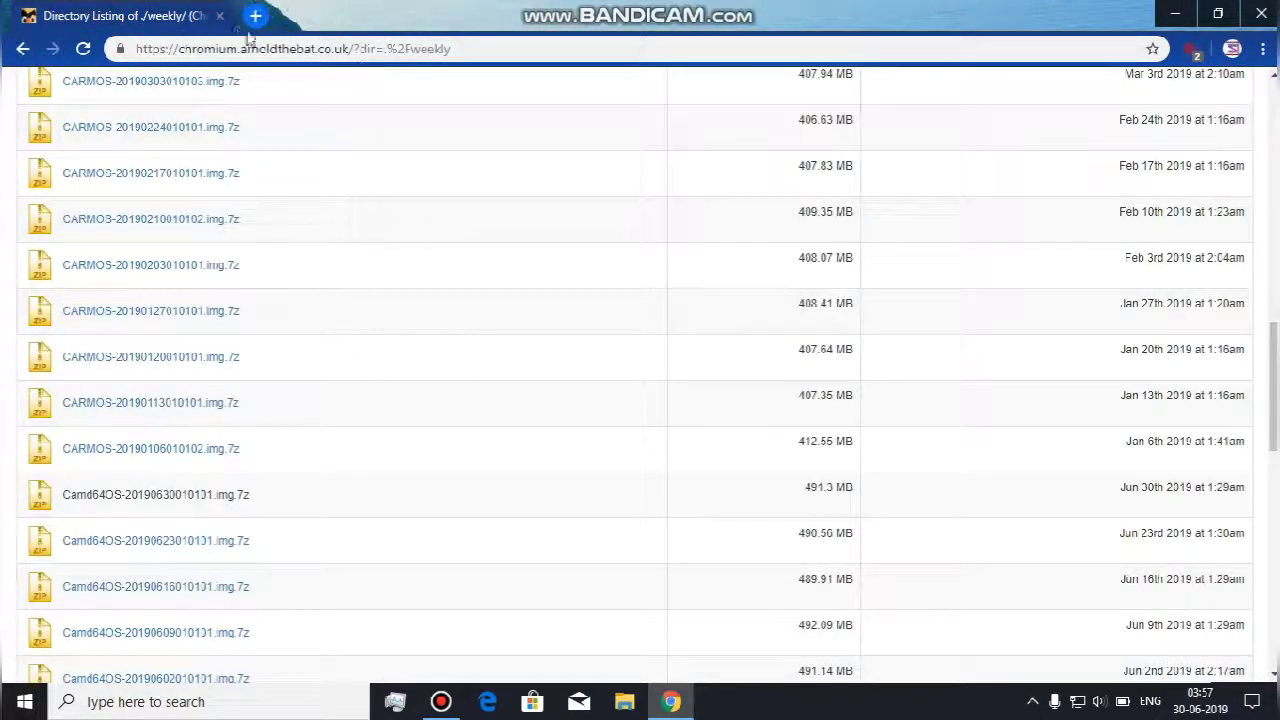
Step: Go back through the browsing history to wikiHow's Install Chromium OS article and find its Chromebook recovery tool step
{"action": "left_click", "coordinate": [23, 49]}
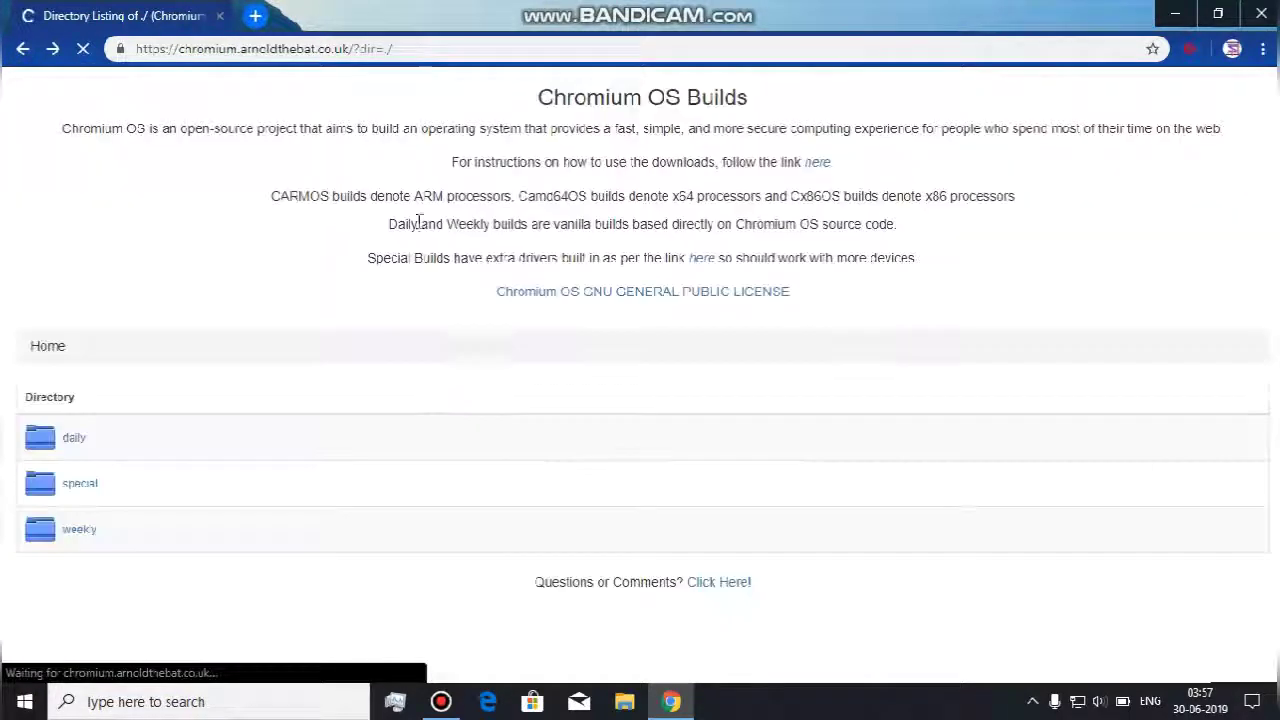
{"action": "left_click", "coordinate": [23, 49]}
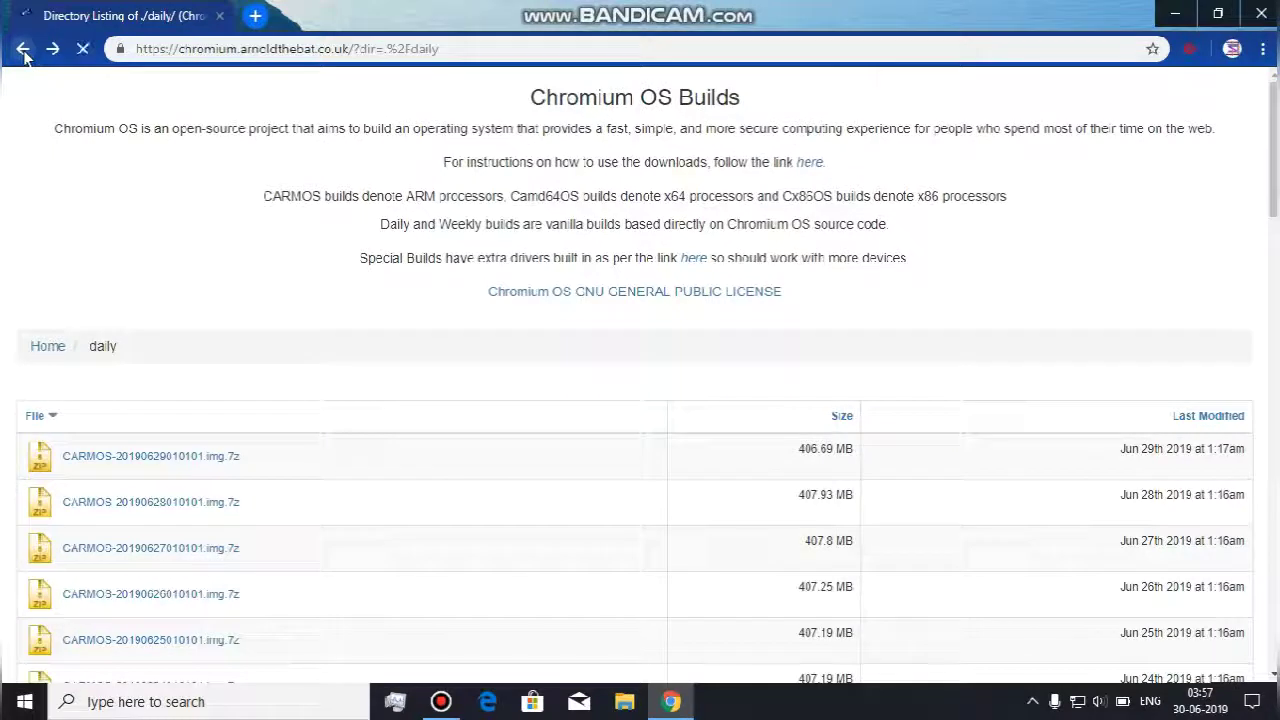
{"action": "left_click", "coordinate": [23, 49]}
{"action": "left_click", "coordinate": [23, 49]}
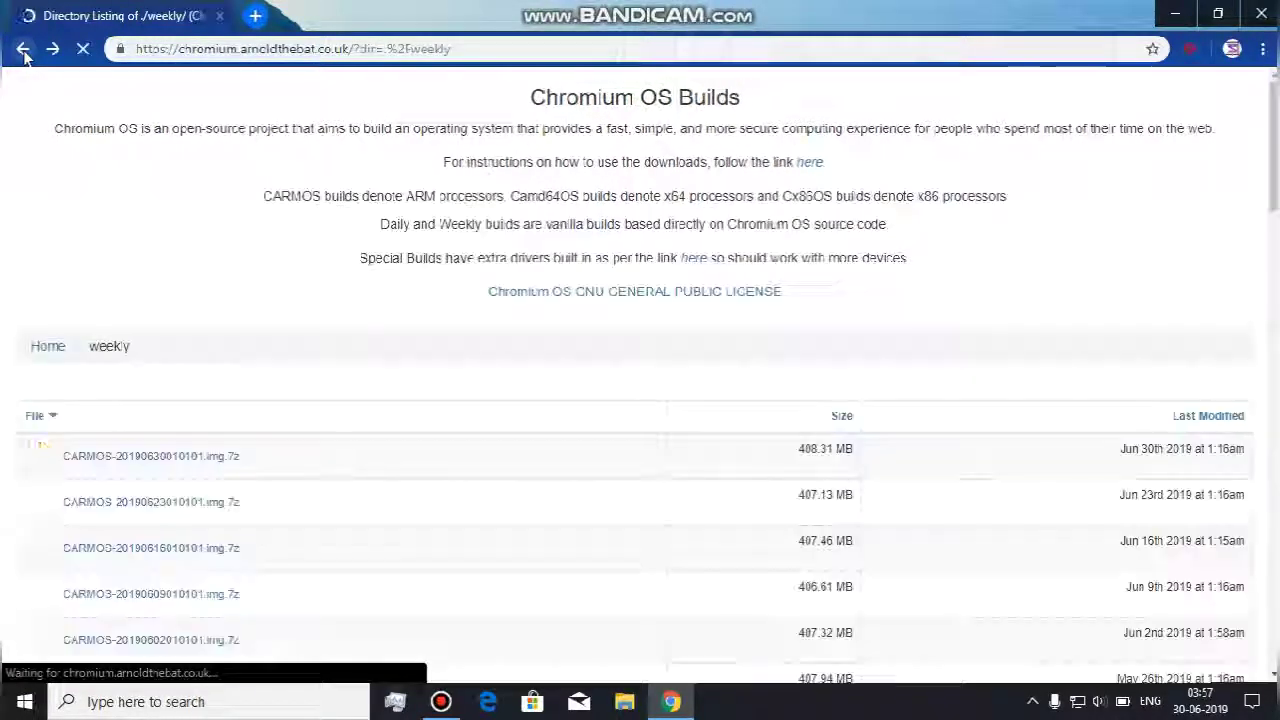
{"action": "left_click", "coordinate": [23, 49]}
{"action": "left_click", "coordinate": [23, 49]}
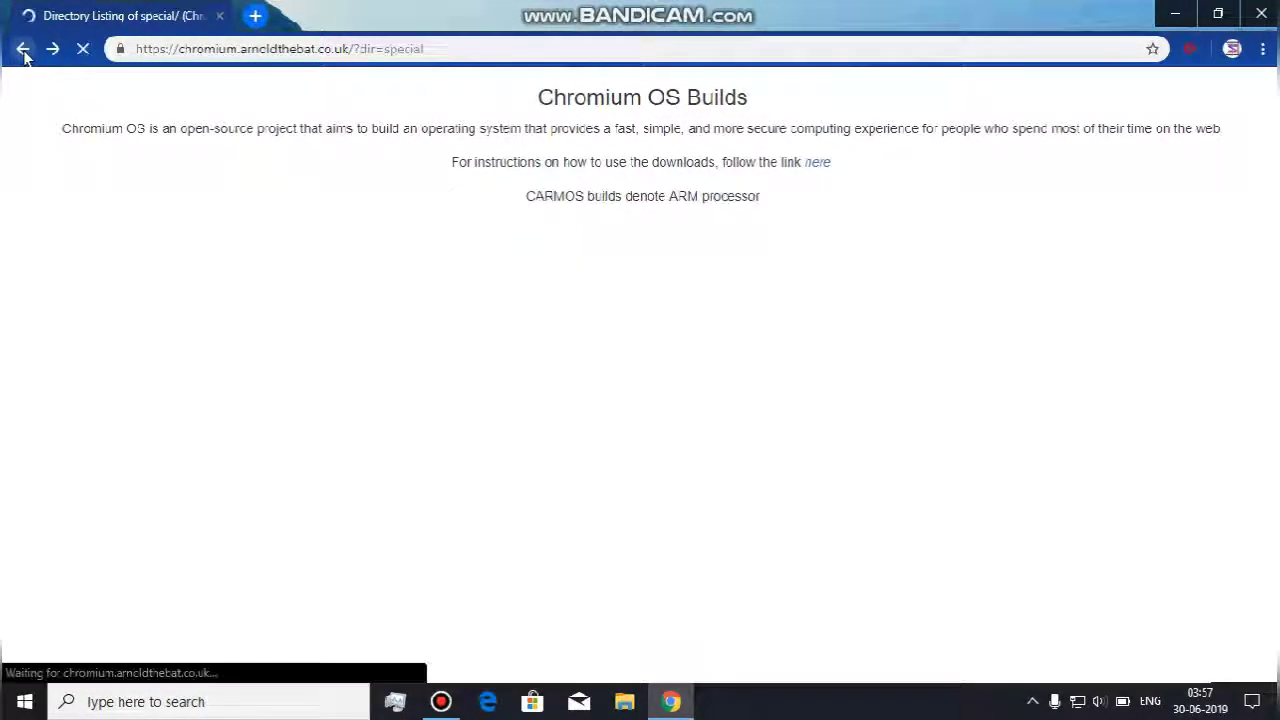
{"action": "left_click", "coordinate": [24, 52]}
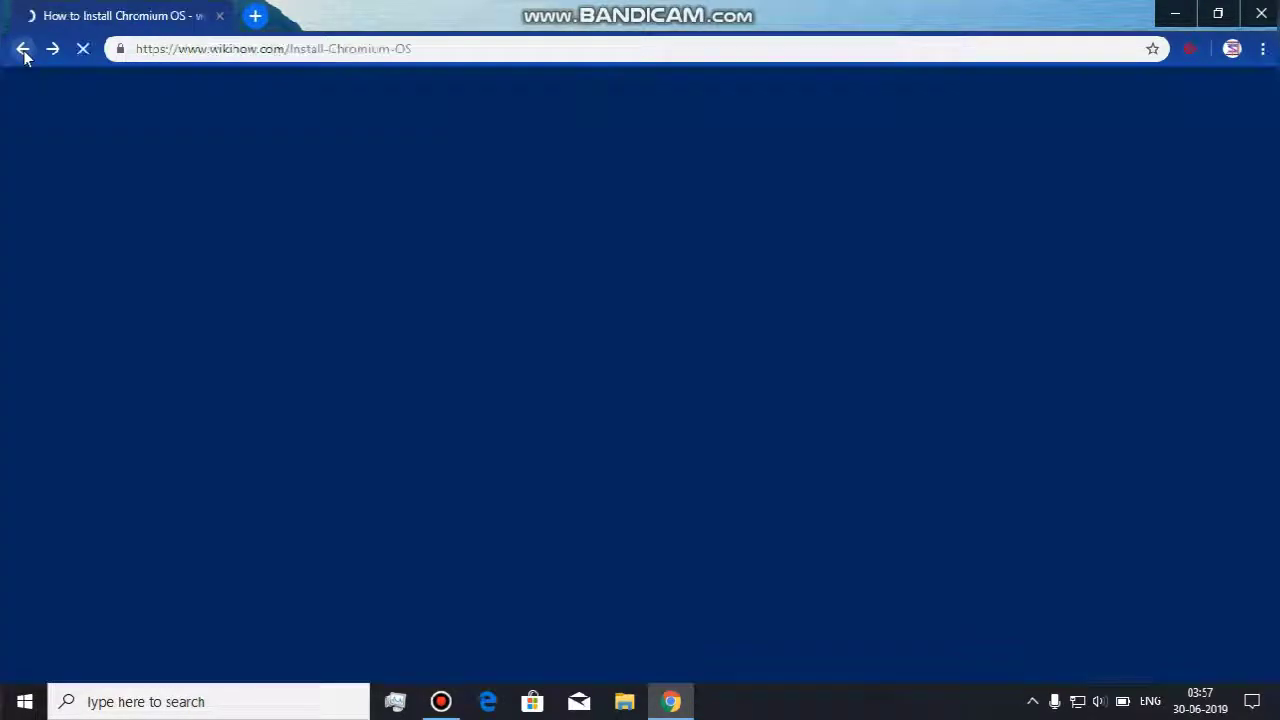
{"action": "scroll", "coordinate": [418, 425], "scroll_direction": "down", "scroll_amount": 2}
{"action": "scroll", "coordinate": [418, 425], "scroll_direction": "up", "scroll_amount": 2}
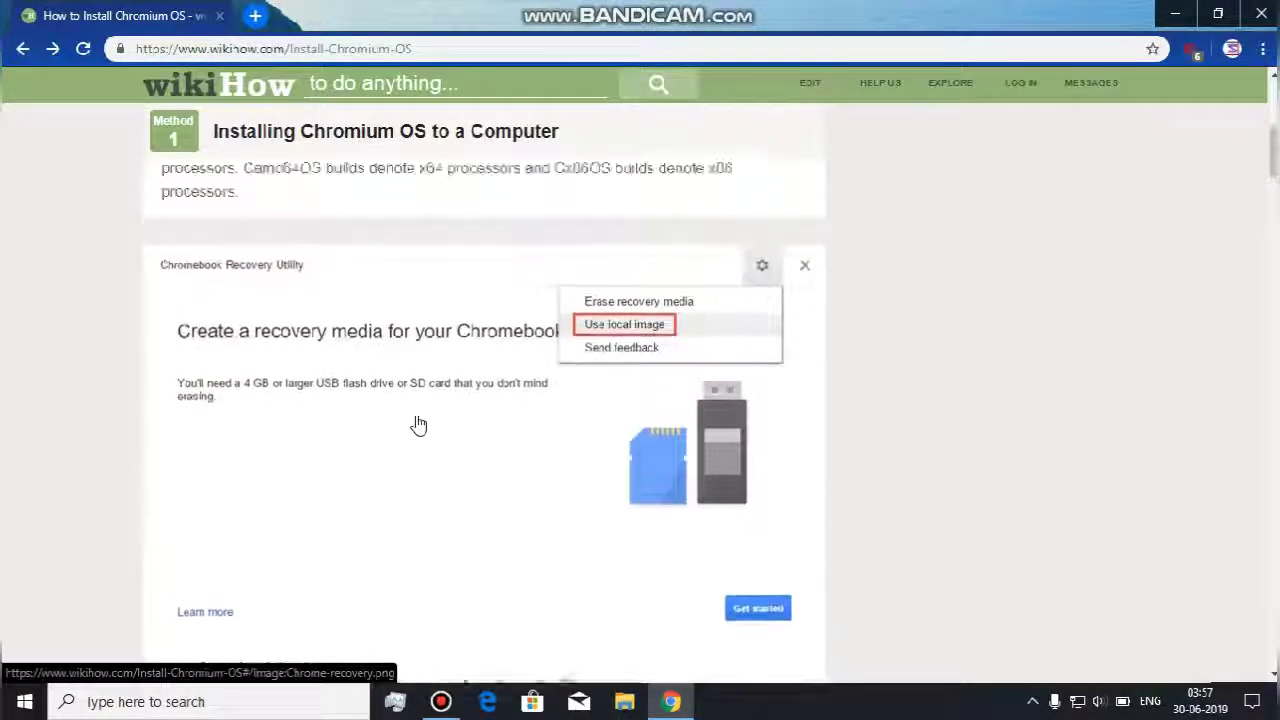
{"action": "scroll", "coordinate": [418, 425], "scroll_direction": "down", "scroll_amount": 3}
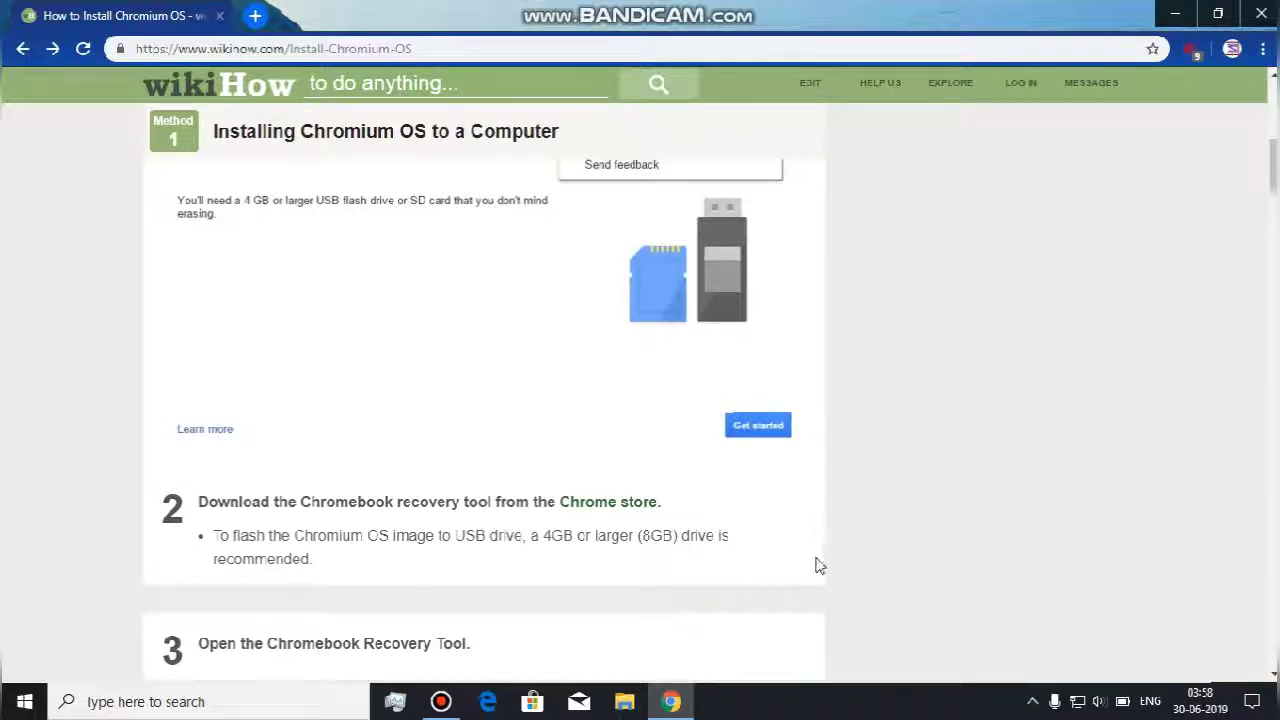
{"action": "left_click", "coordinate": [441, 701]}
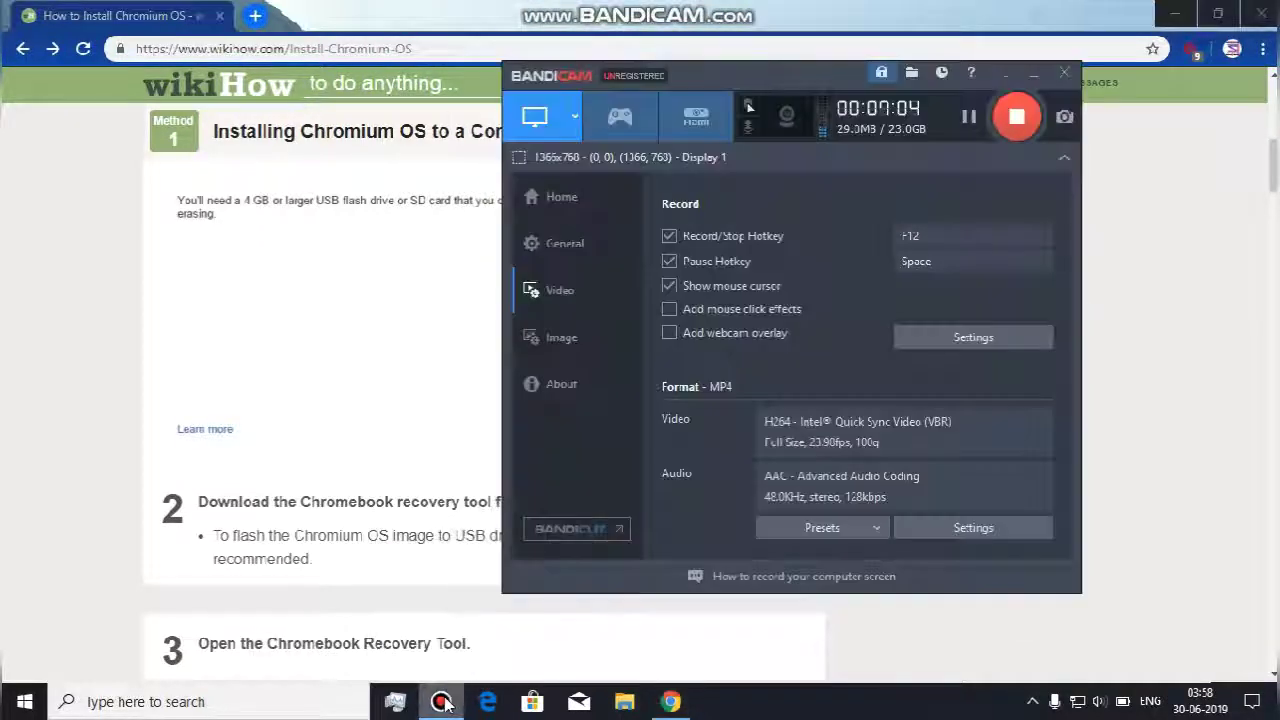
{"action": "left_click", "coordinate": [441, 701]}
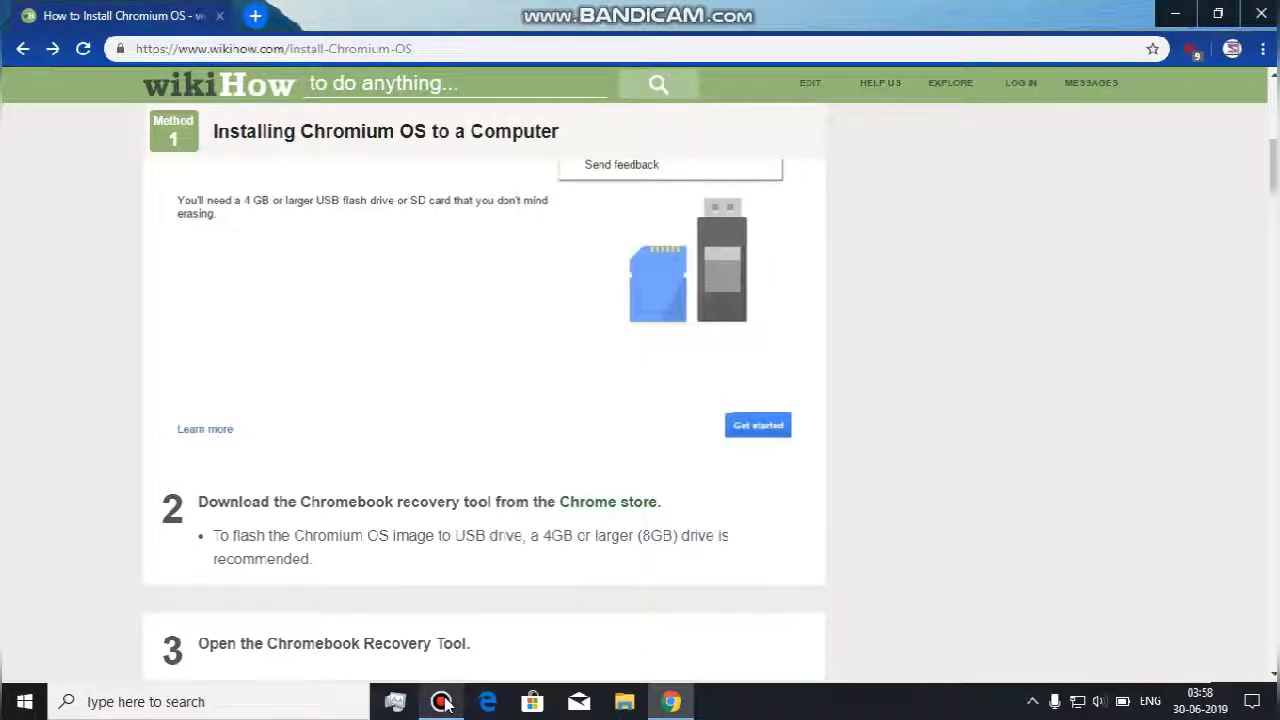
Step: Follow the article's Chrome store link in step 2 to Chromebook Recovery Utility and launch the app
{"action": "scroll", "coordinate": [830, 486], "scroll_direction": "down", "scroll_amount": 2}
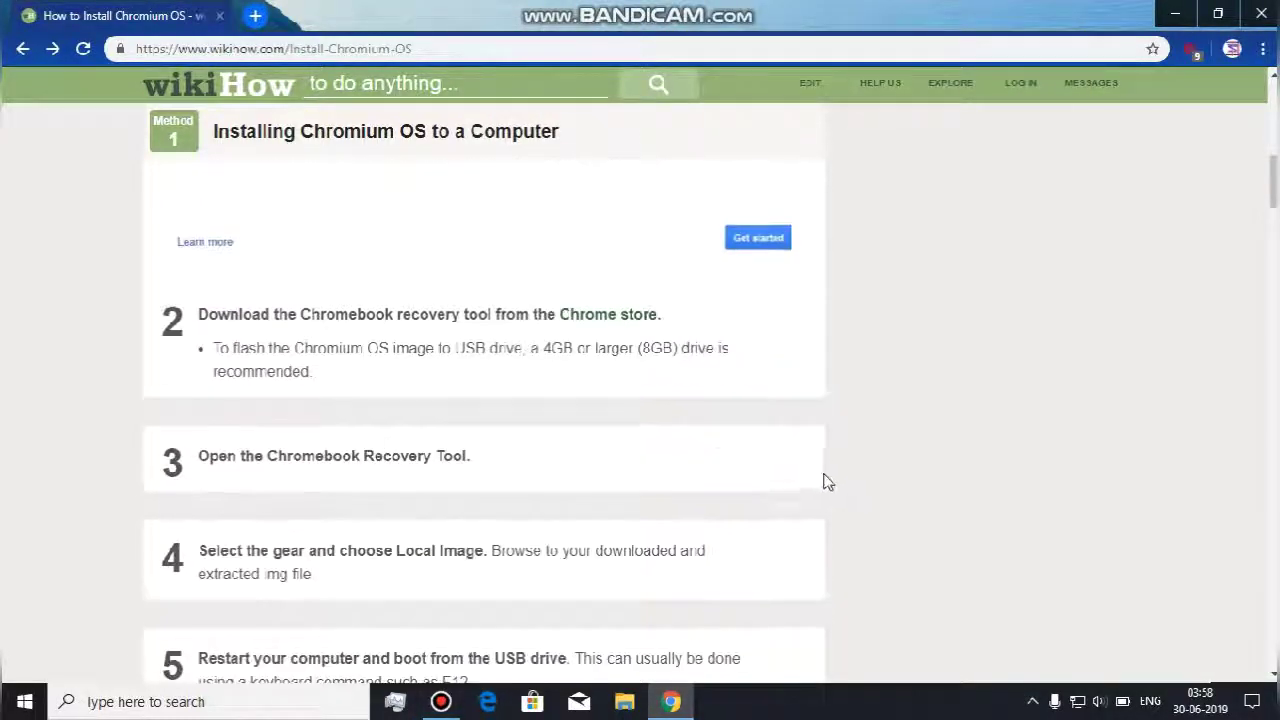
{"action": "scroll", "coordinate": [597, 468], "scroll_direction": "up", "scroll_amount": 3}
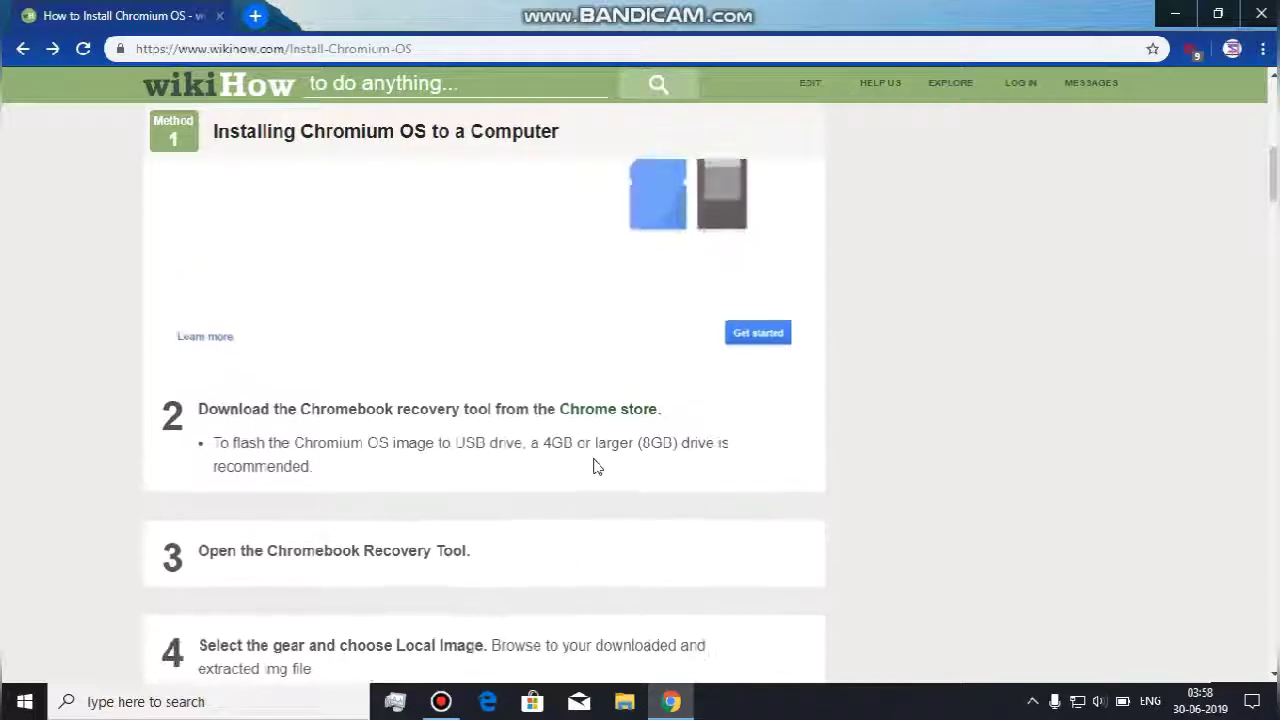
{"action": "scroll", "coordinate": [595, 468], "scroll_direction": "up", "scroll_amount": 3}
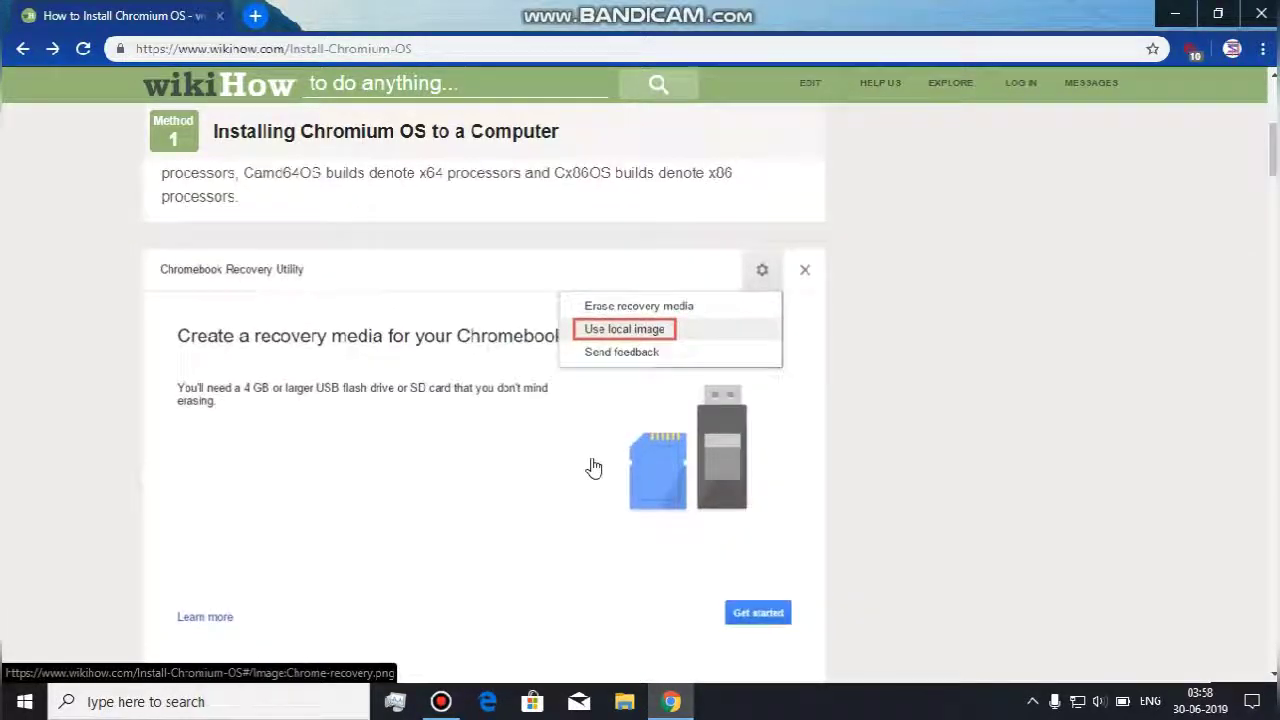
{"action": "scroll", "coordinate": [588, 465], "scroll_direction": "down", "scroll_amount": 5}
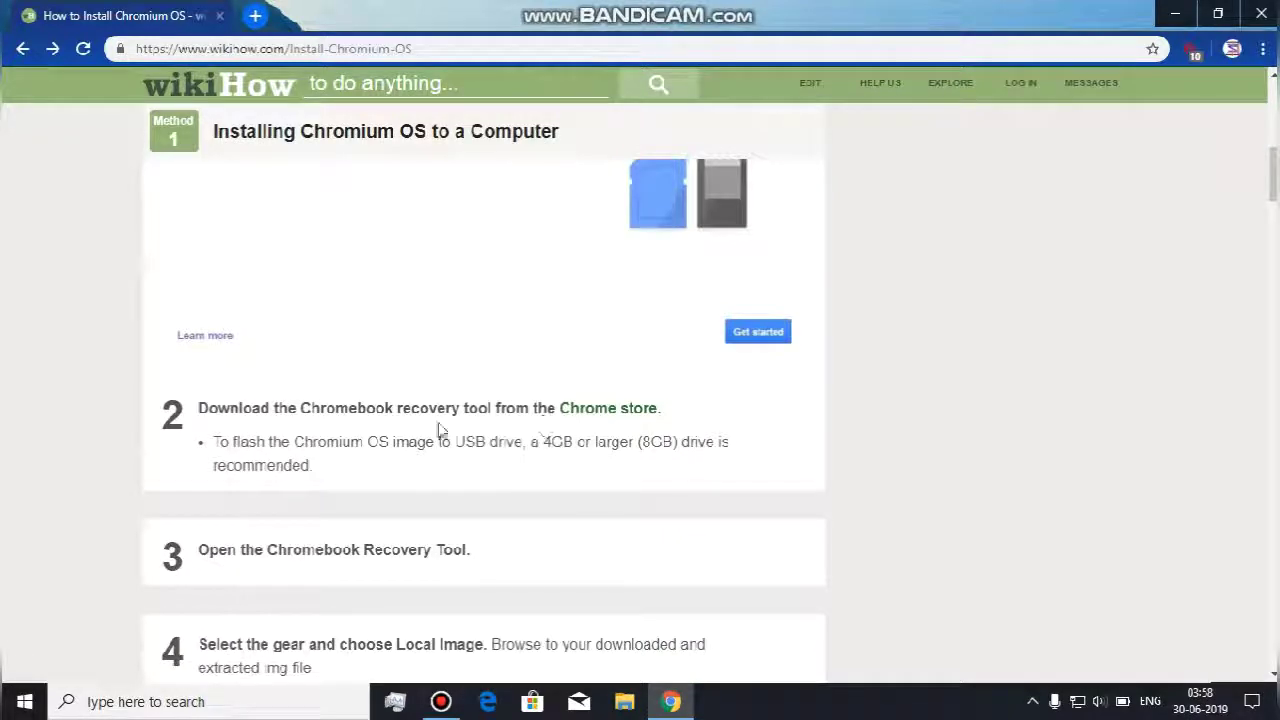
{"action": "left_click", "coordinate": [586, 414]}
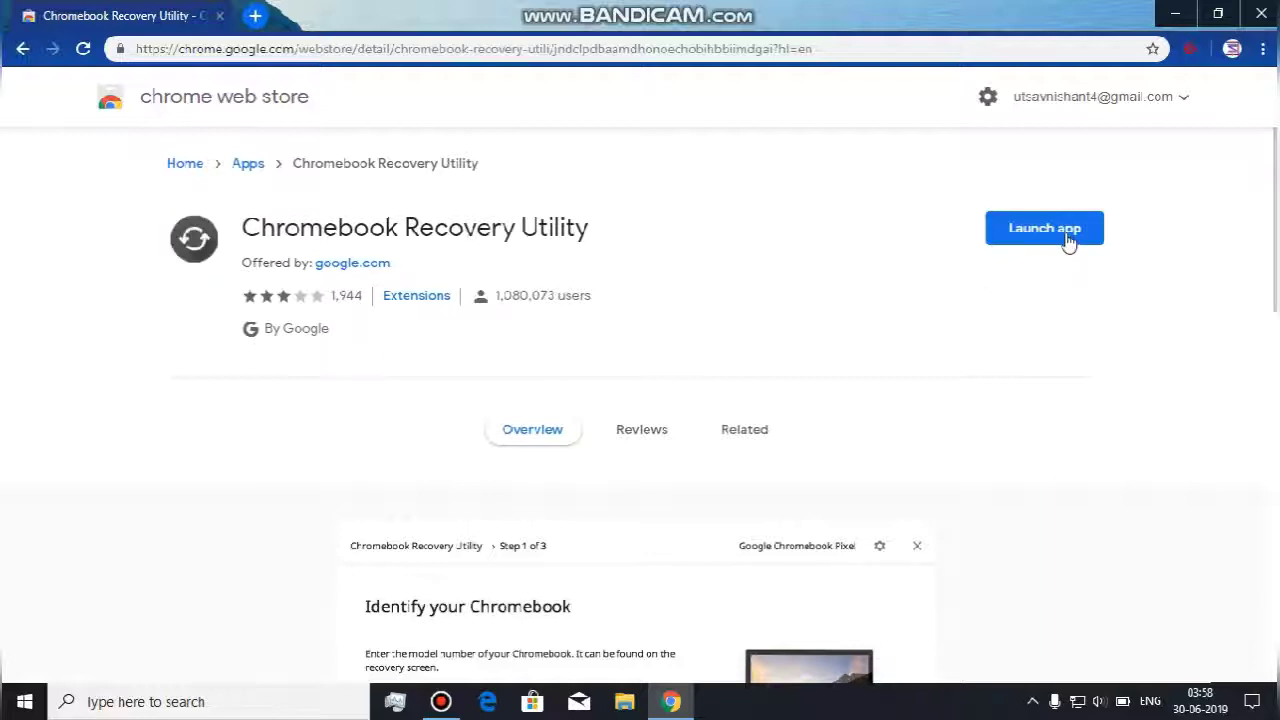
{"action": "left_click", "coordinate": [1066, 240]}
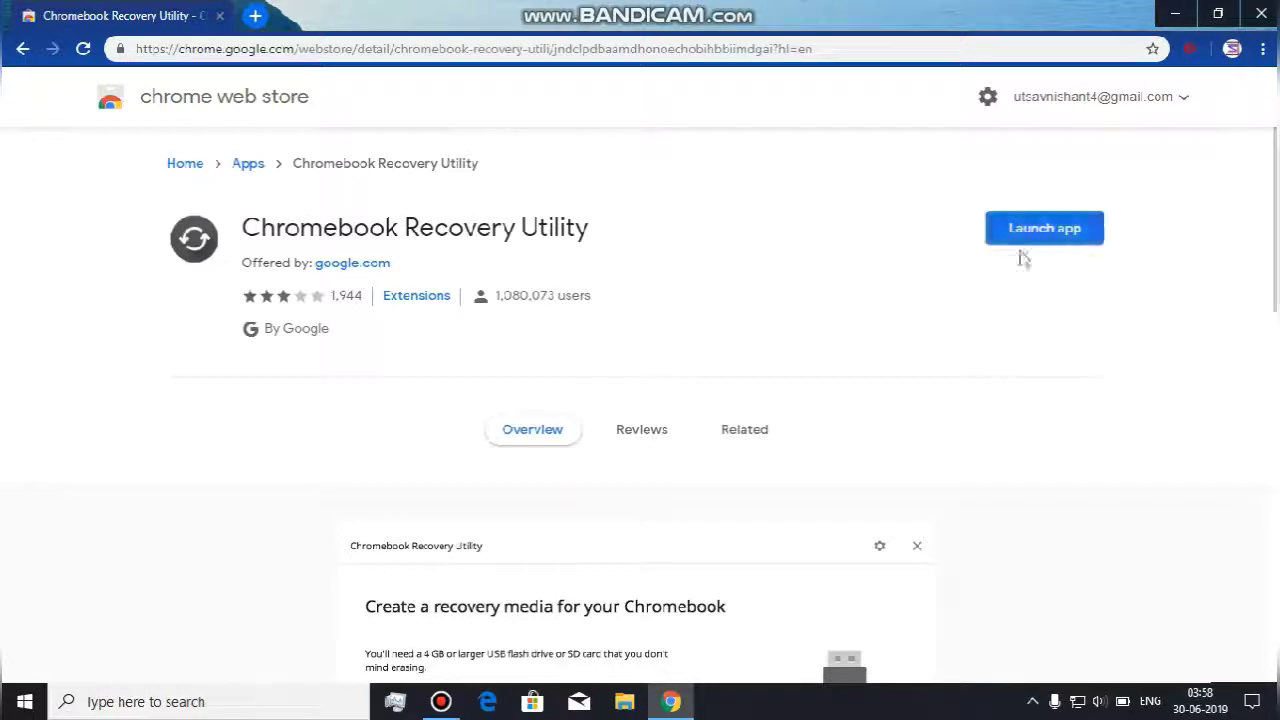
Step: Return to the wikiHow article and review the installation steps that follow the recovery tool download
{"action": "left_click", "coordinate": [24, 50]}
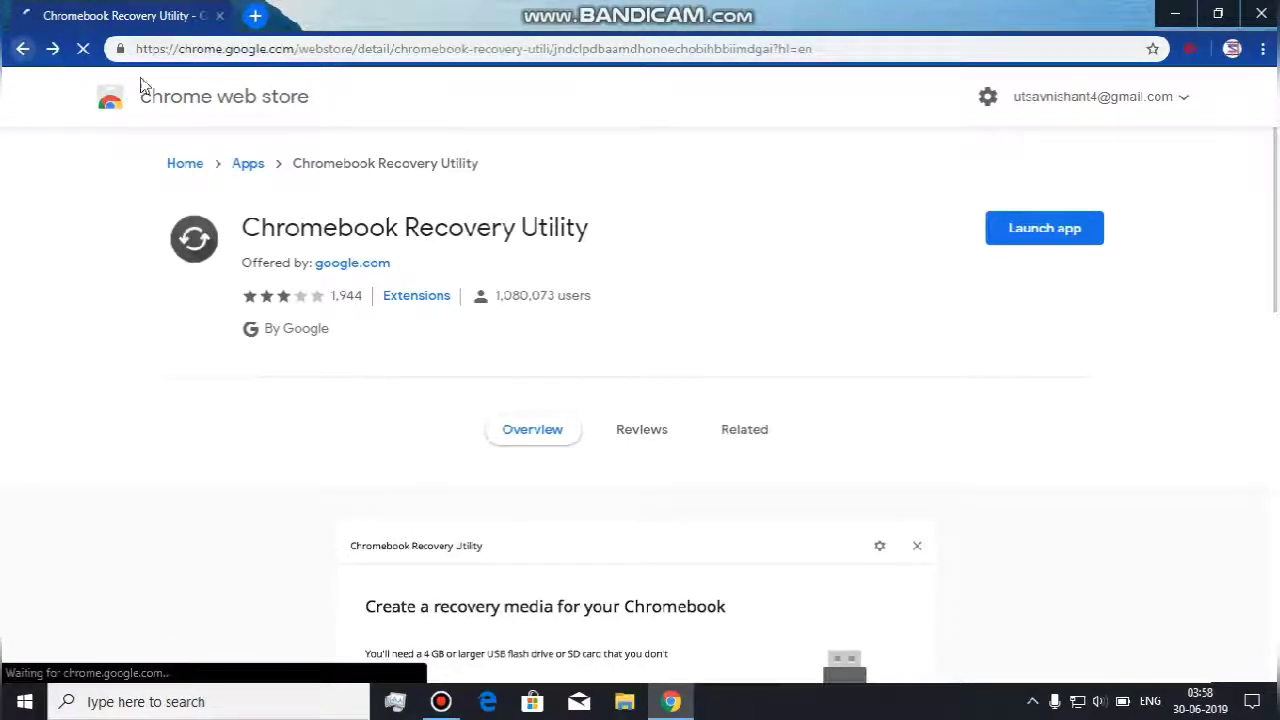
{"action": "scroll", "coordinate": [533, 334], "scroll_direction": "down", "scroll_amount": 2}
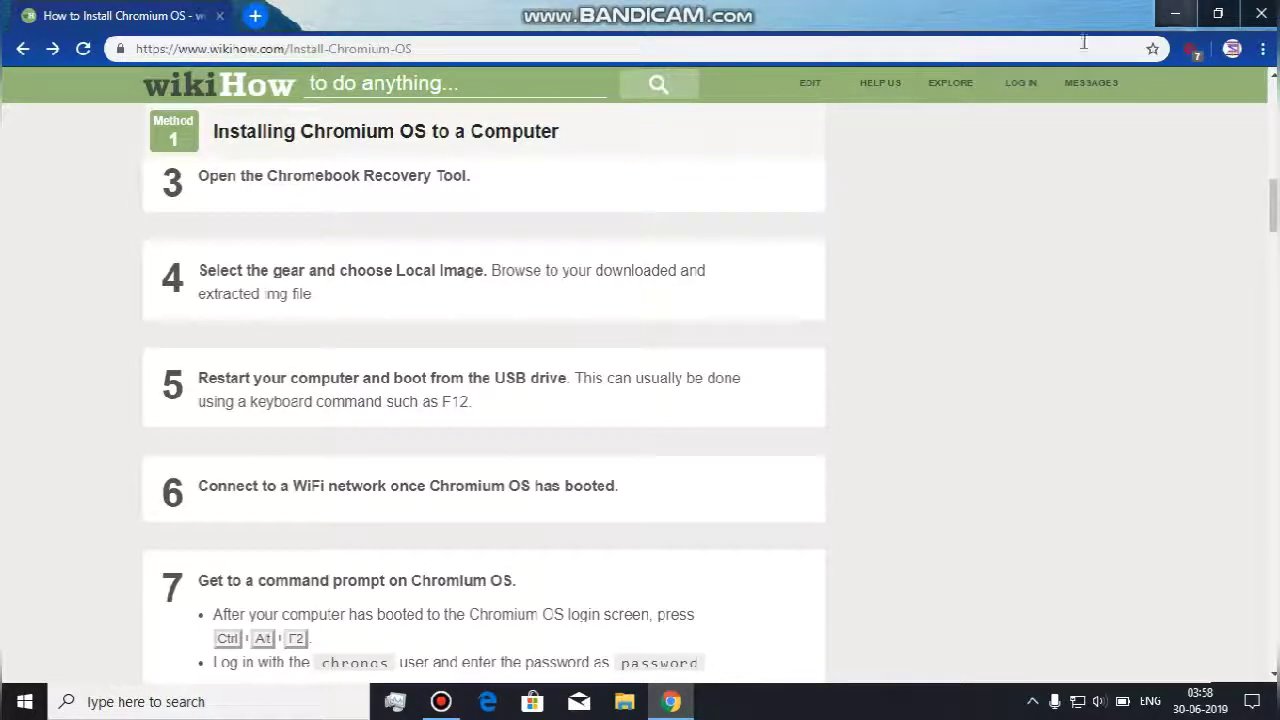
Step: Locate Chromebook Recovery Utility on Chrome's apps page in a new tab and among the Chrome Apps in Windows' installed programs
{"action": "left_click", "coordinate": [255, 15]}
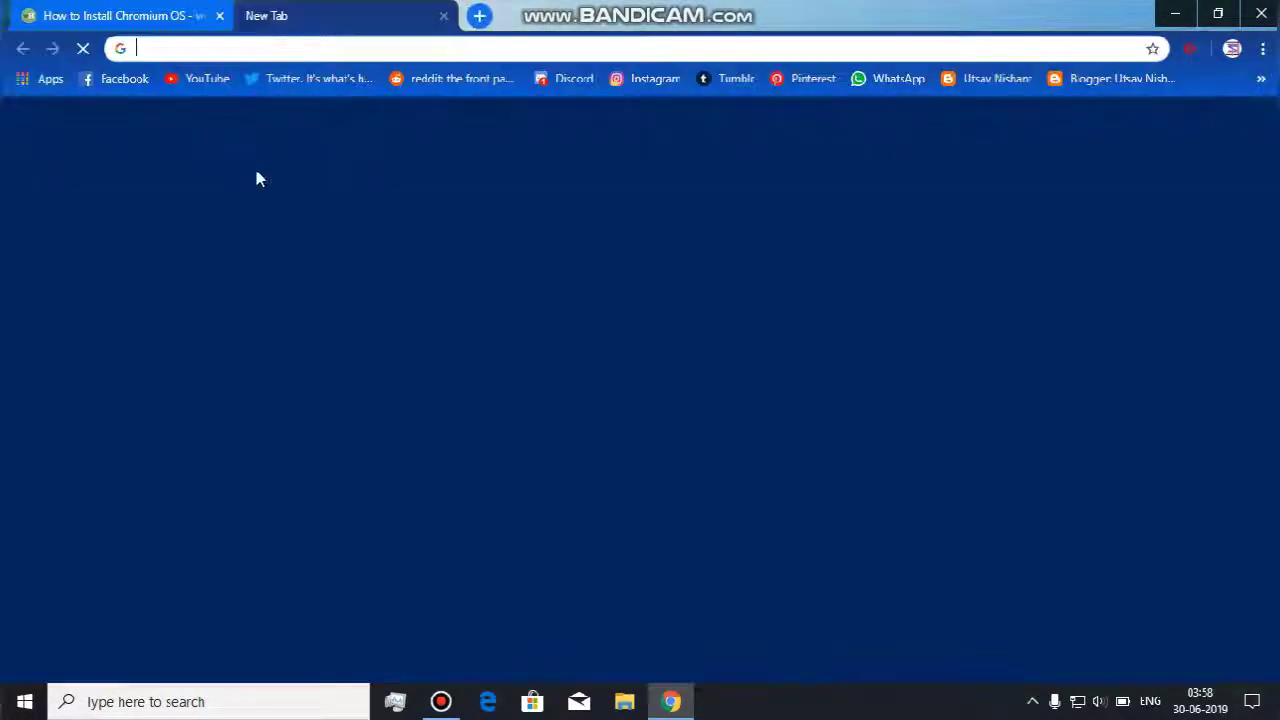
{"action": "left_click", "coordinate": [45, 80]}
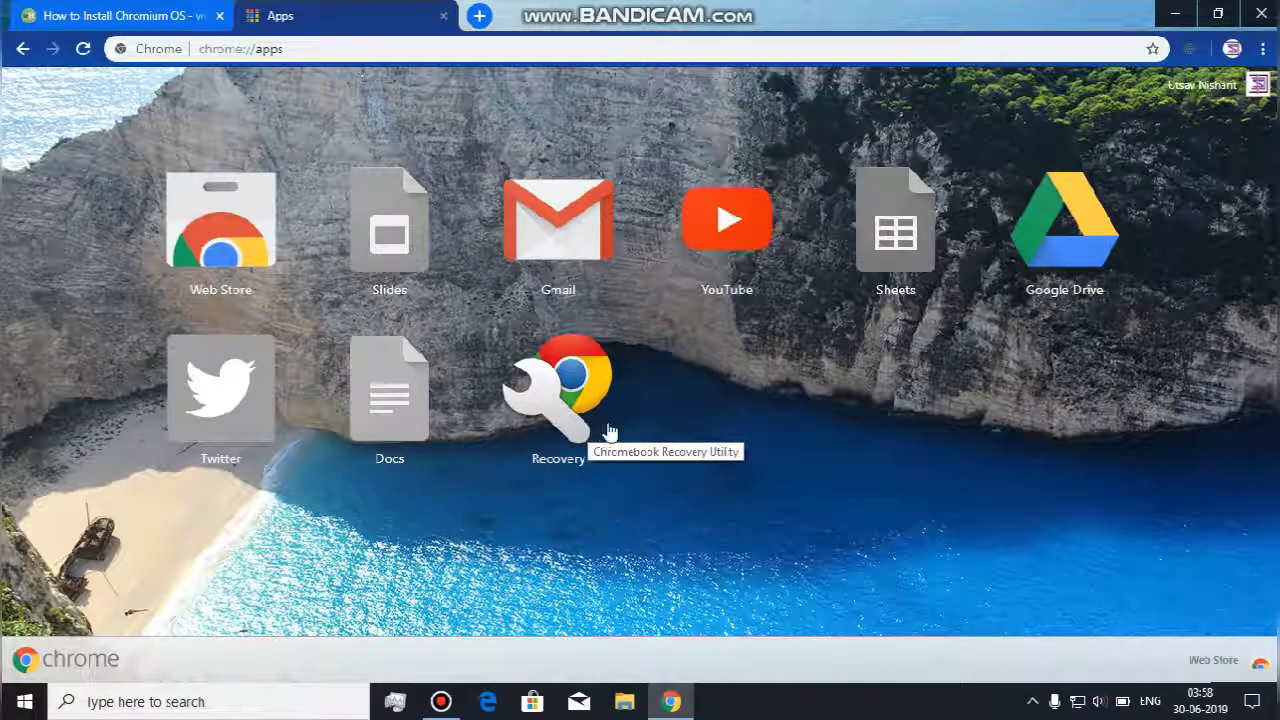
{"action": "key", "text": "super"}
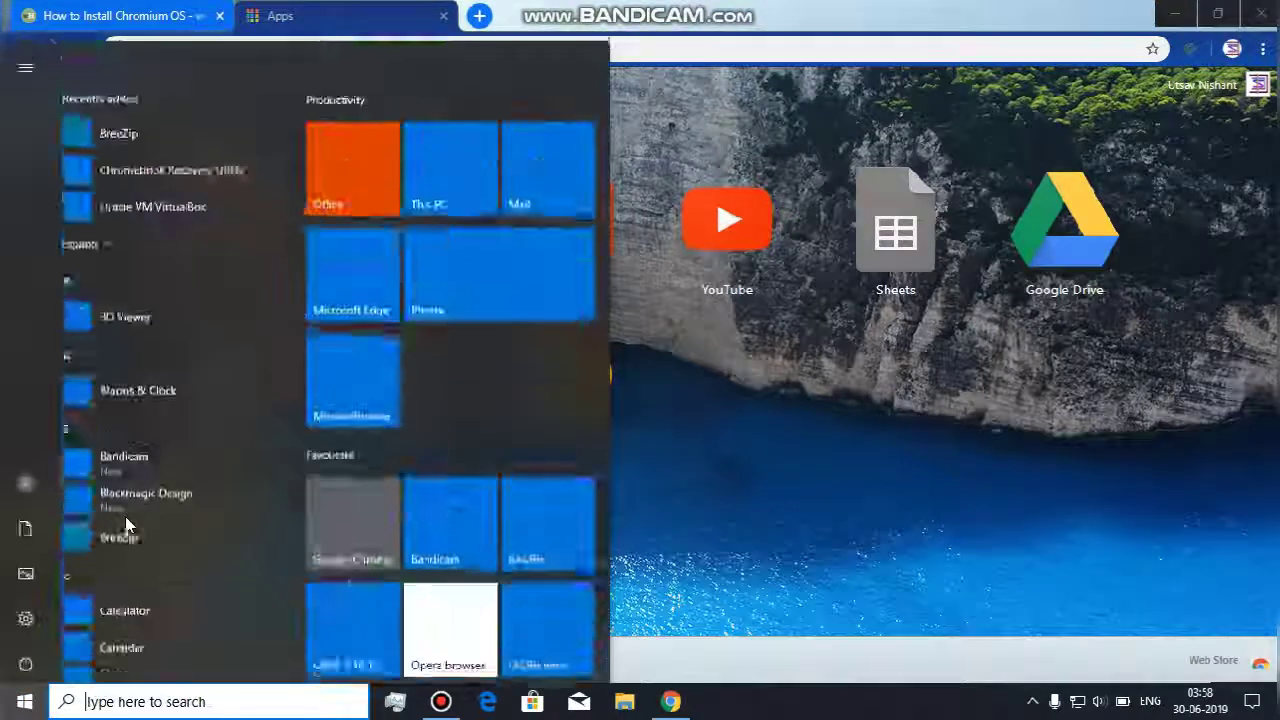
{"action": "scroll", "coordinate": [144, 475], "scroll_direction": "down", "scroll_amount": 8}
{"action": "scroll", "coordinate": [144, 477], "scroll_direction": "up", "scroll_amount": 6}
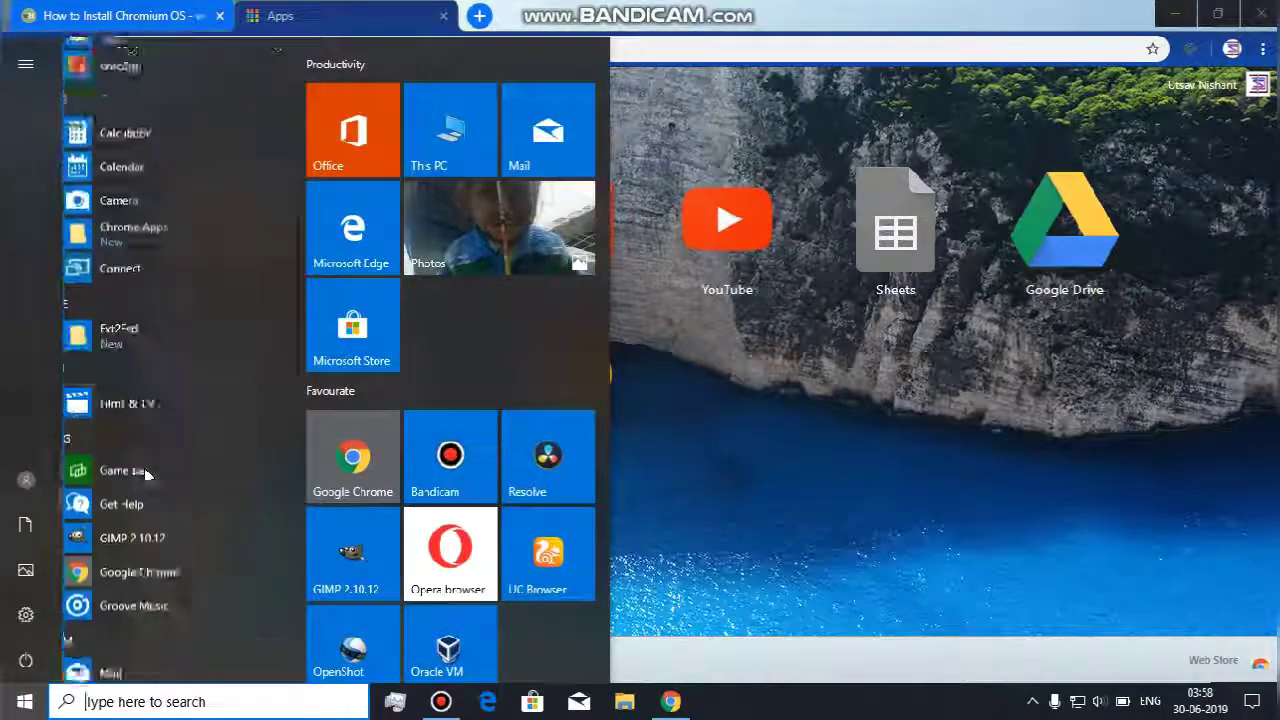
{"action": "scroll", "coordinate": [144, 467], "scroll_direction": "down", "scroll_amount": 4}
{"action": "scroll", "coordinate": [144, 468], "scroll_direction": "up", "scroll_amount": 7}
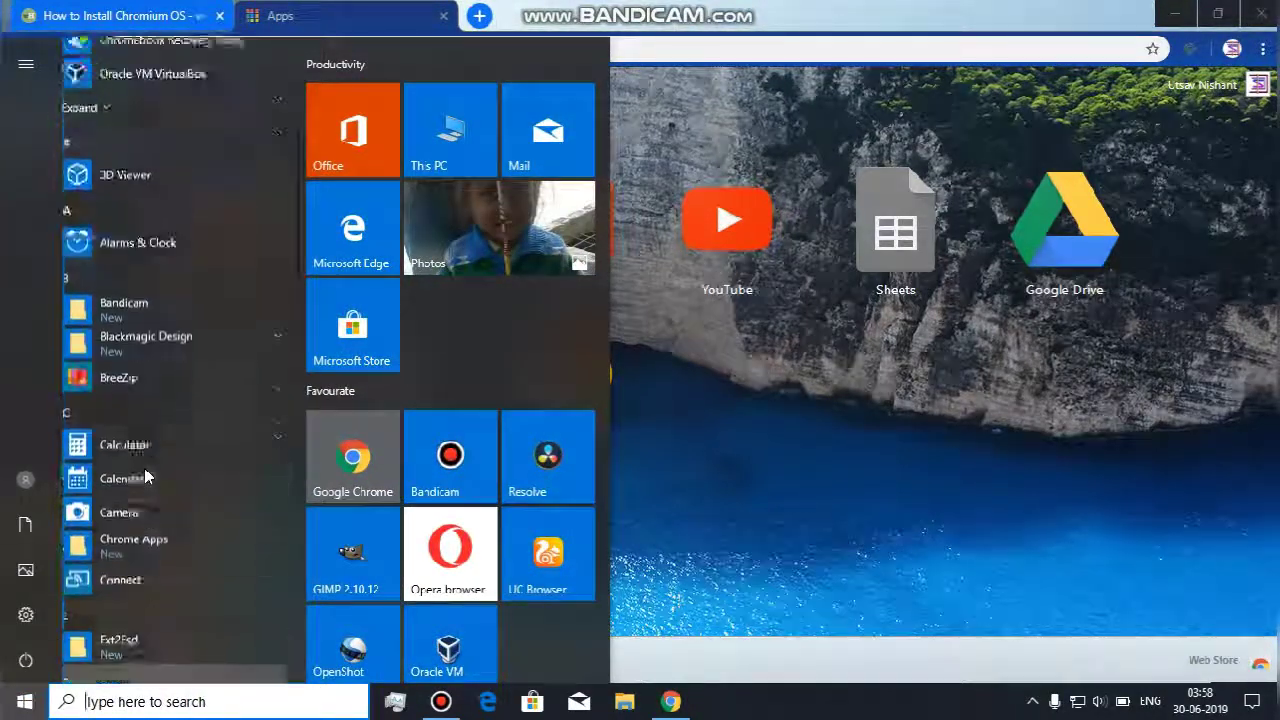
{"action": "scroll", "coordinate": [151, 496], "scroll_direction": "down", "scroll_amount": 4}
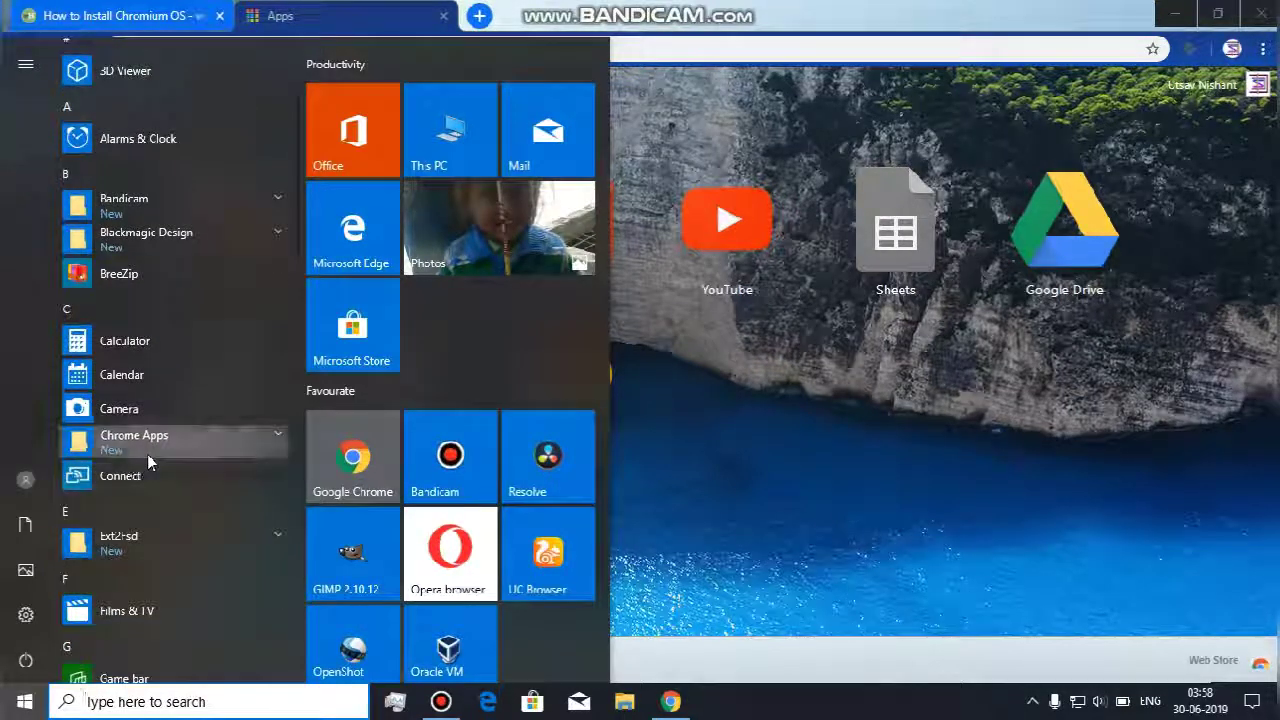
{"action": "left_click", "coordinate": [147, 454]}
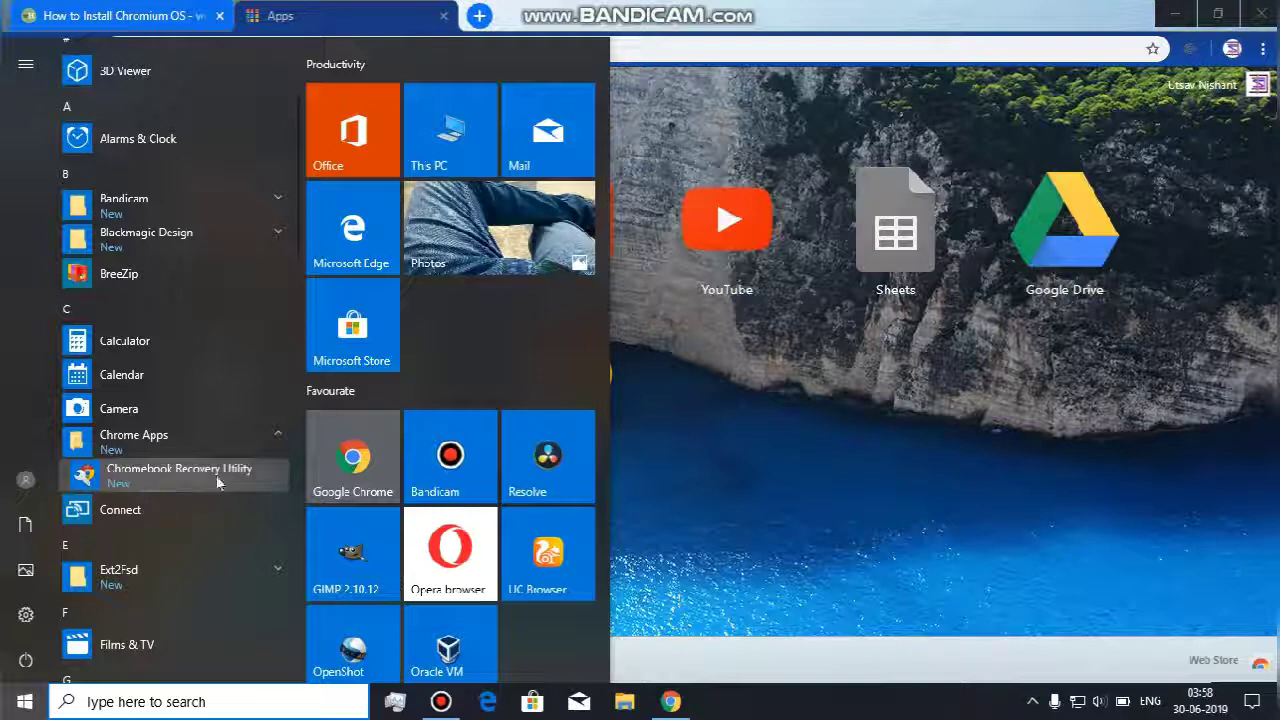
{"action": "left_click", "coordinate": [841, 418]}
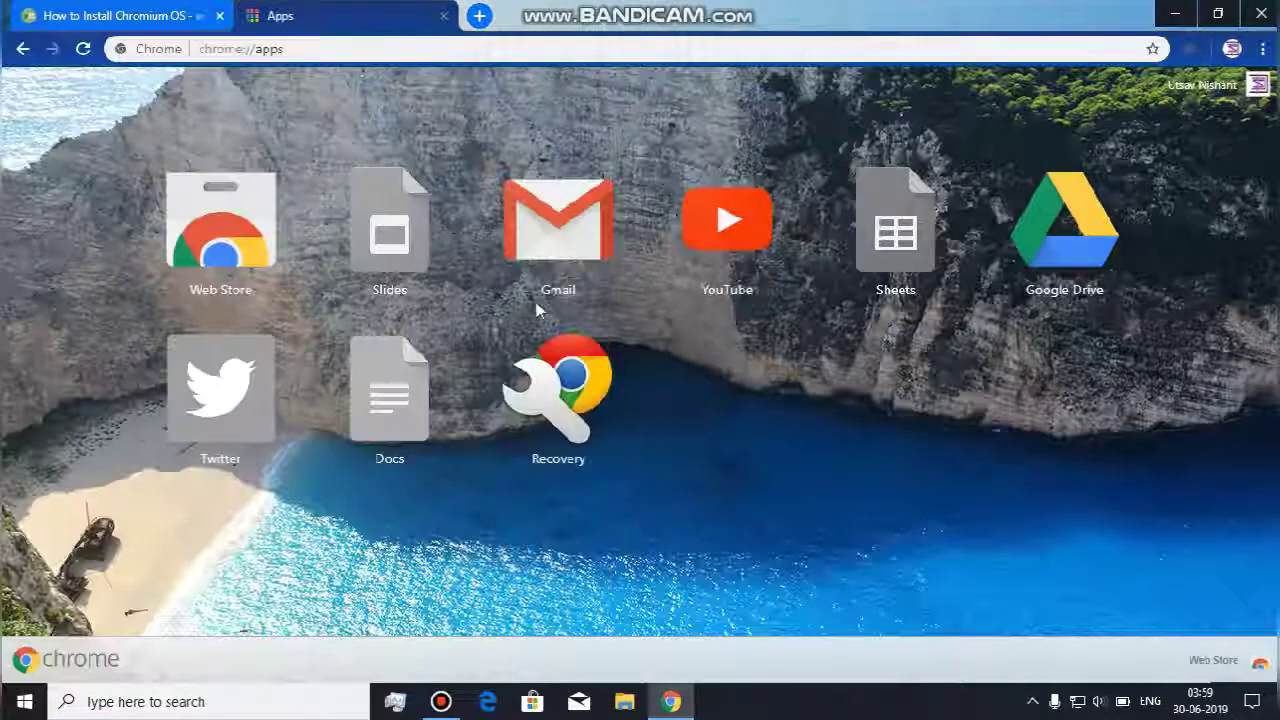
Step: Close the Chrome apps page and minimize the browser to reach the desktop
{"action": "left_click", "coordinate": [443, 16]}
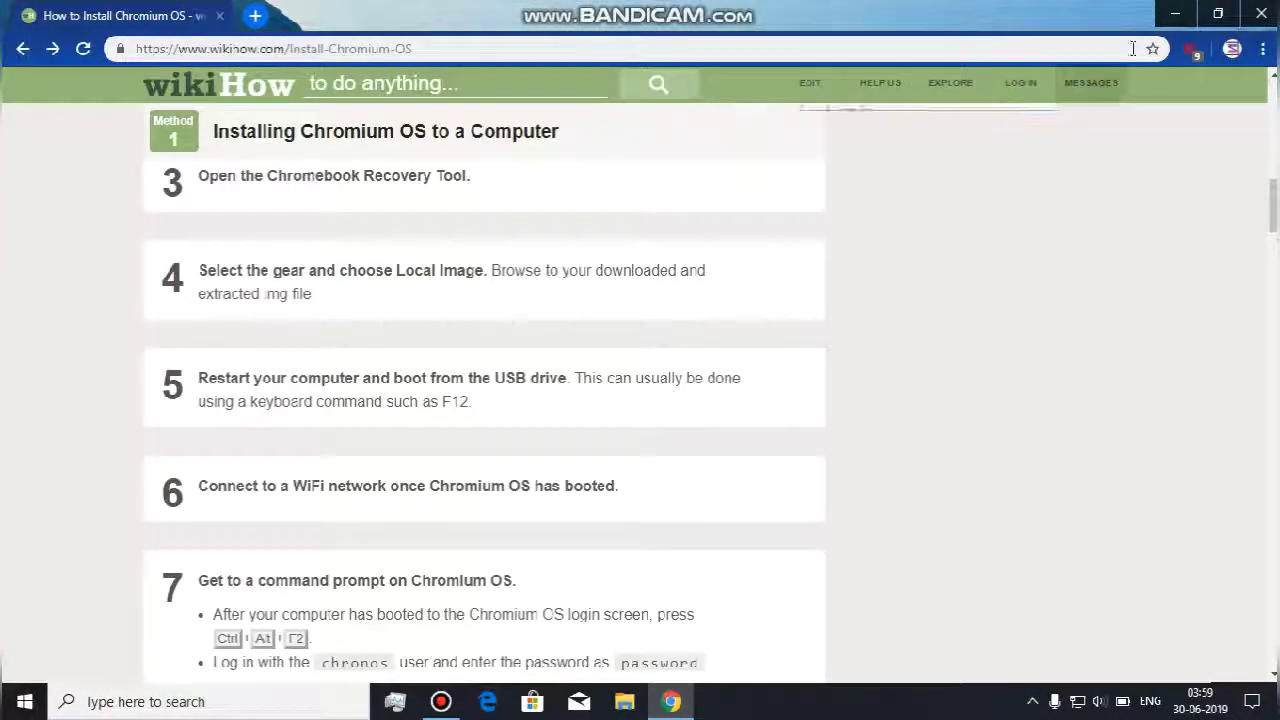
{"action": "left_click", "coordinate": [1175, 14]}
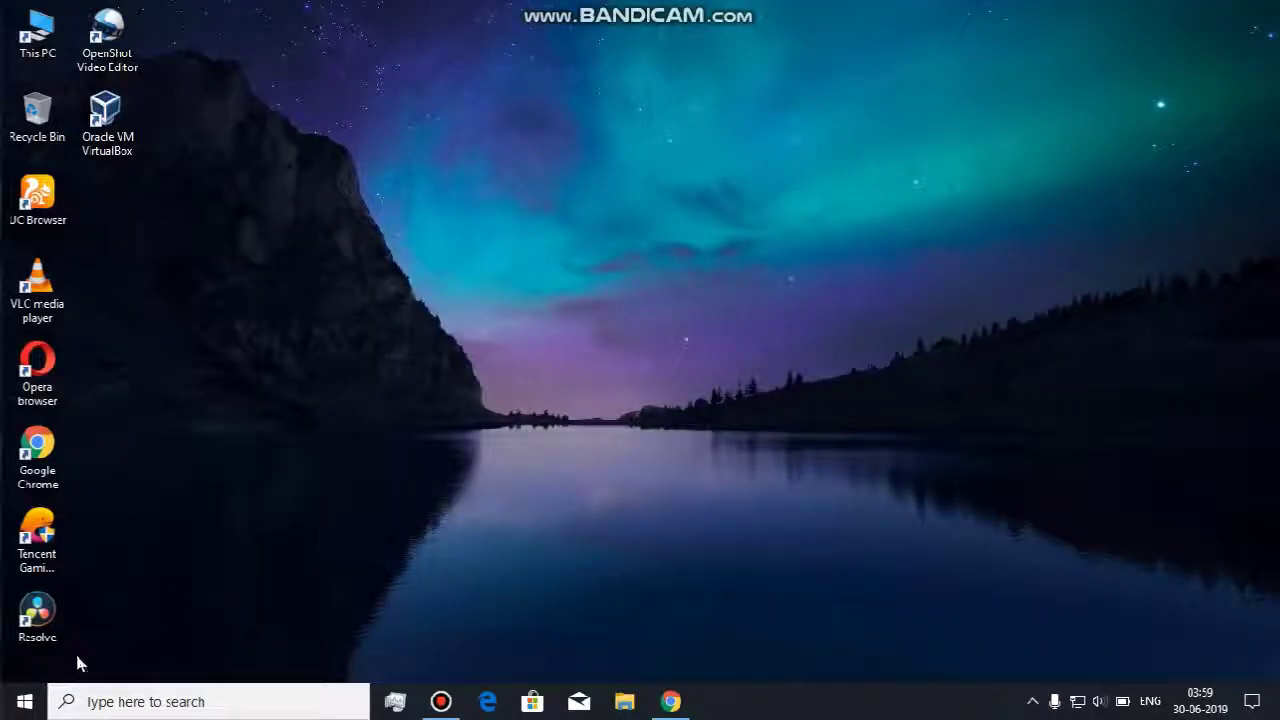
{"action": "left_click", "coordinate": [25, 701]}
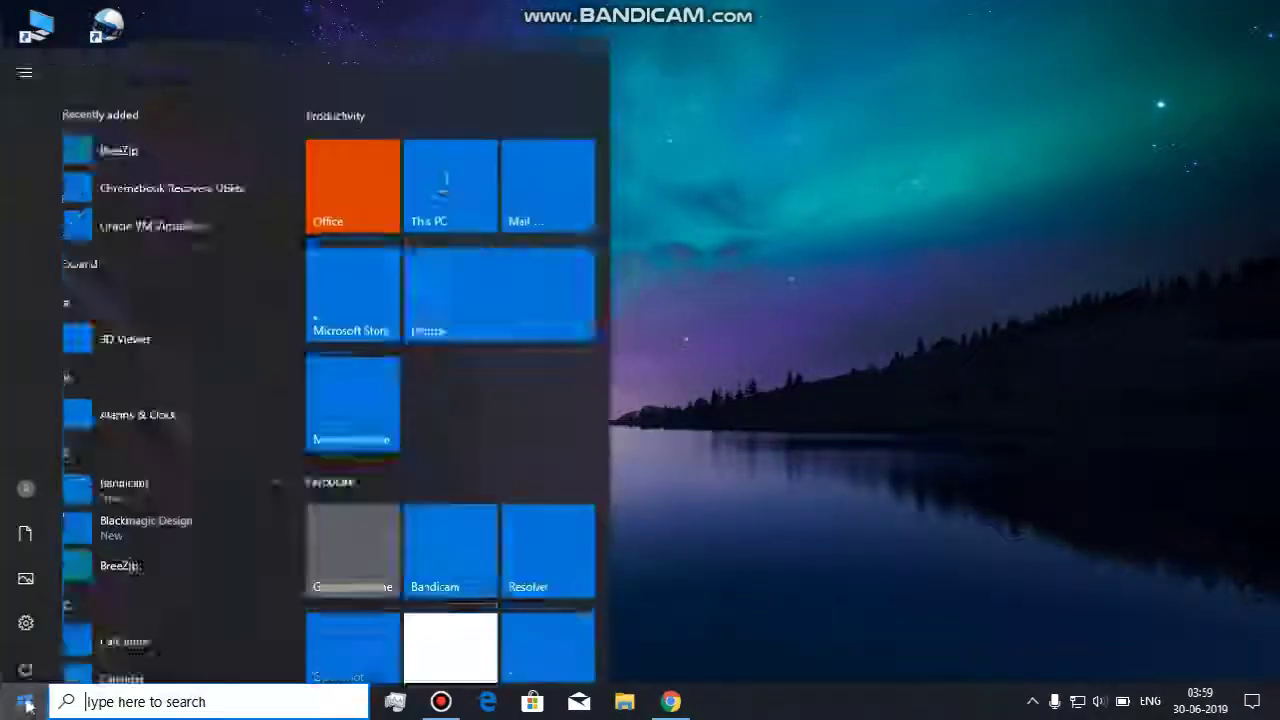
{"action": "left_click", "coordinate": [25, 701]}
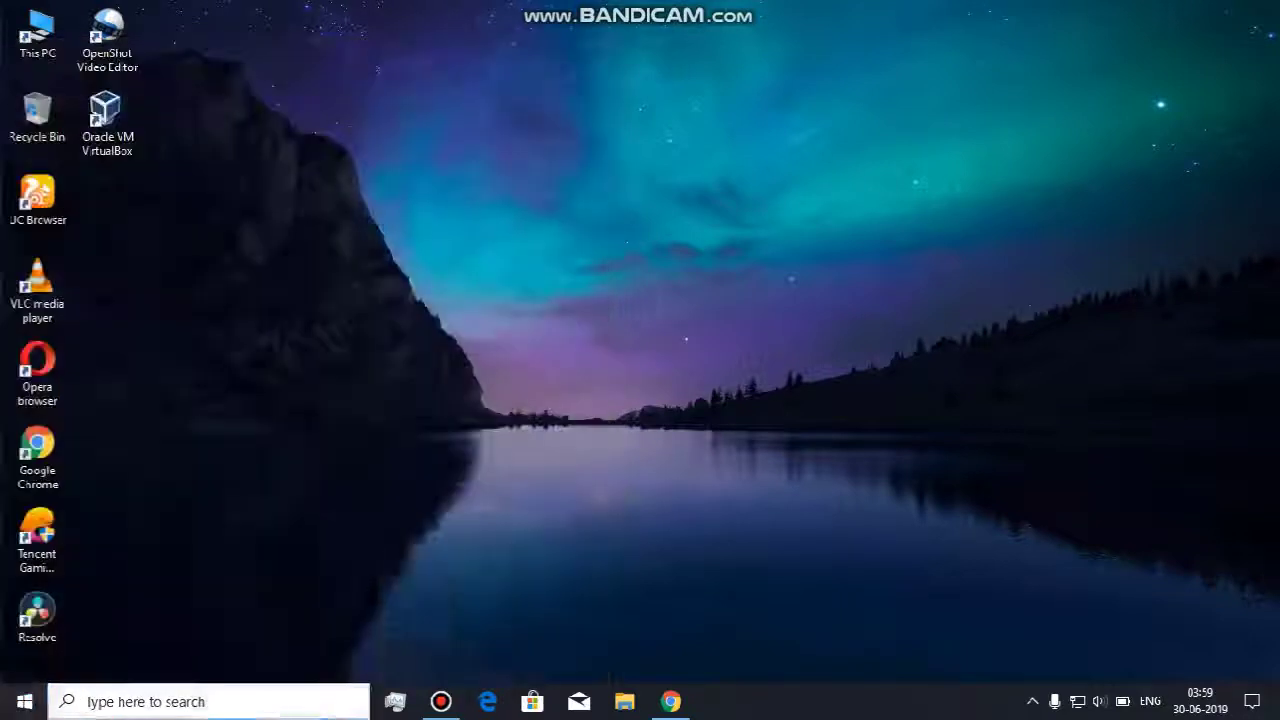
{"action": "mouse_move", "coordinate": [681, 712]}
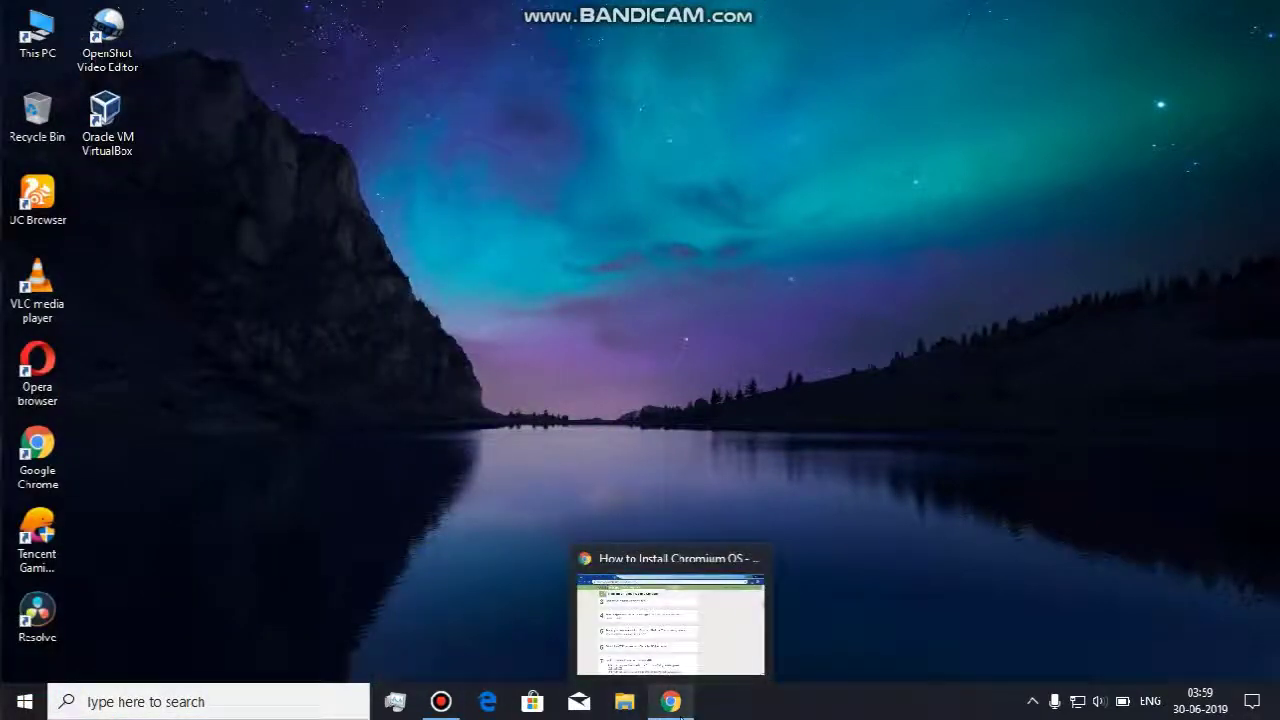
Step: Launch Chromebook Recovery Utility from the installed Chrome Apps folder, view its start screen and close it
{"action": "left_click", "coordinate": [20, 704]}
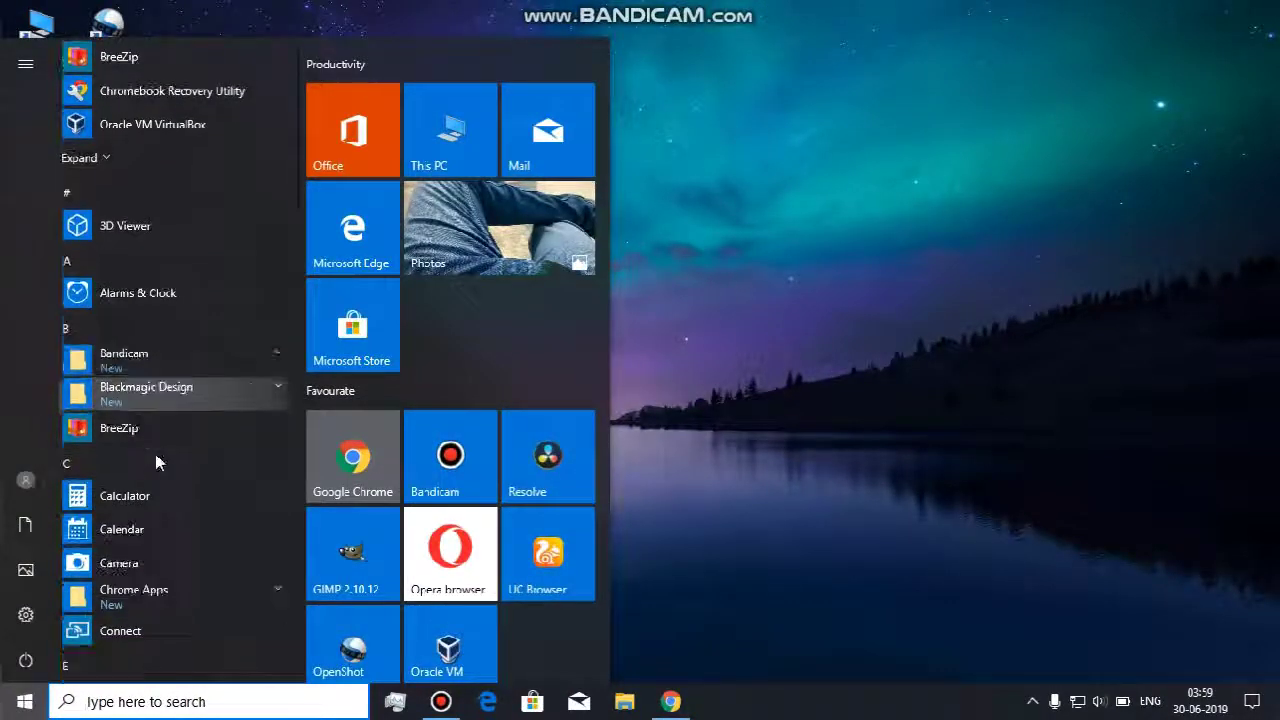
{"action": "scroll", "coordinate": [155, 446], "scroll_direction": "down", "scroll_amount": 4}
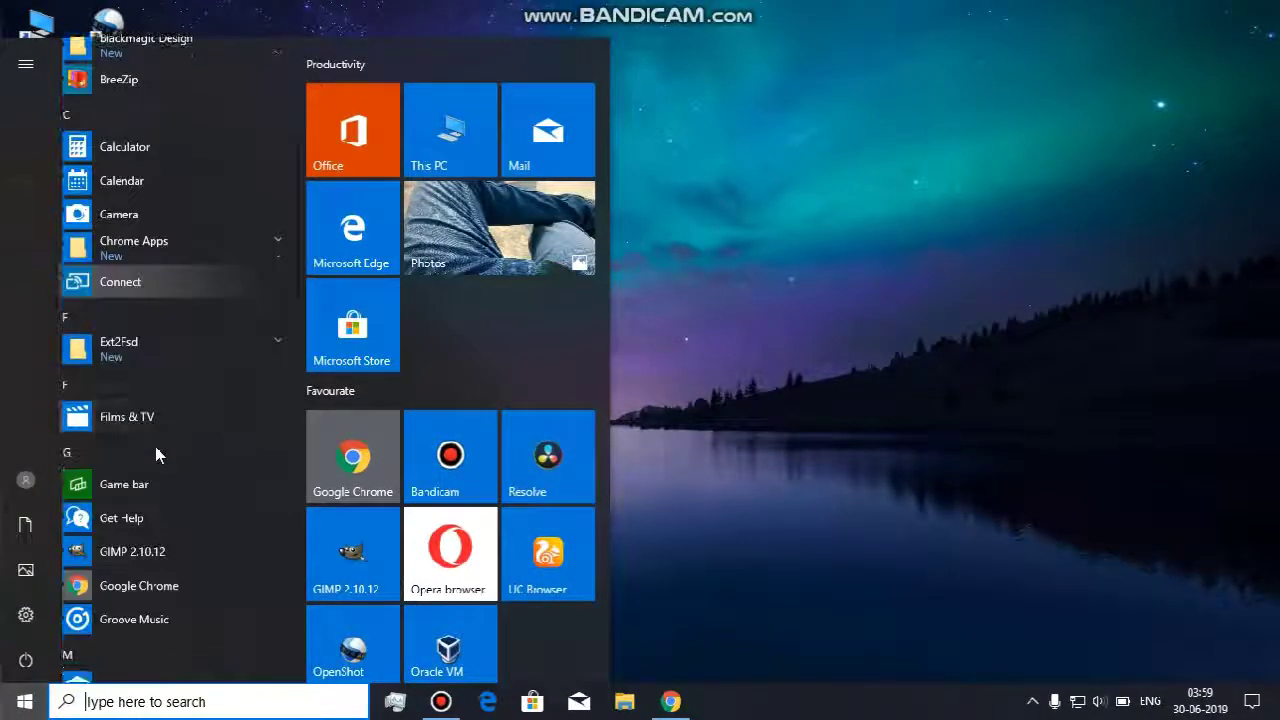
{"action": "left_click", "coordinate": [166, 243]}
{"action": "left_click", "coordinate": [163, 284]}
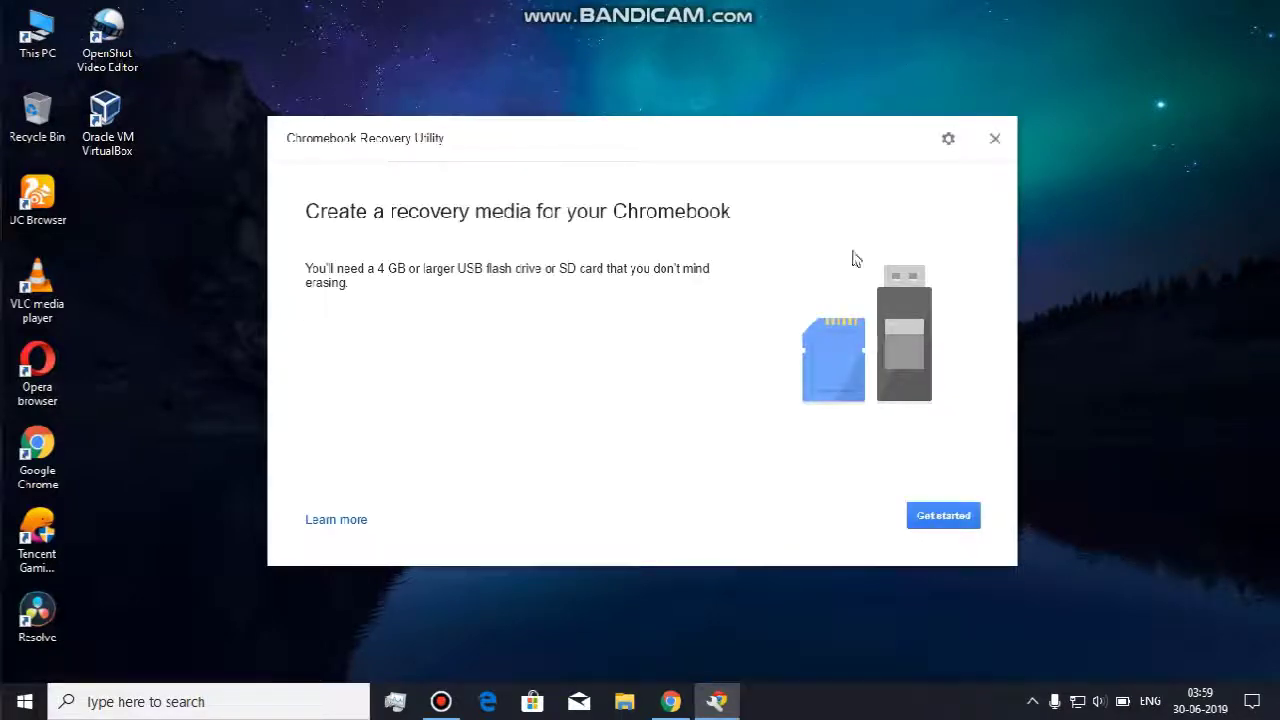
{"action": "left_click", "coordinate": [995, 138]}
Step: Browse to the Downloads folder in File Explorer and select the Camd64OS-20190623010101.img archive
{"action": "left_click", "coordinate": [624, 701]}
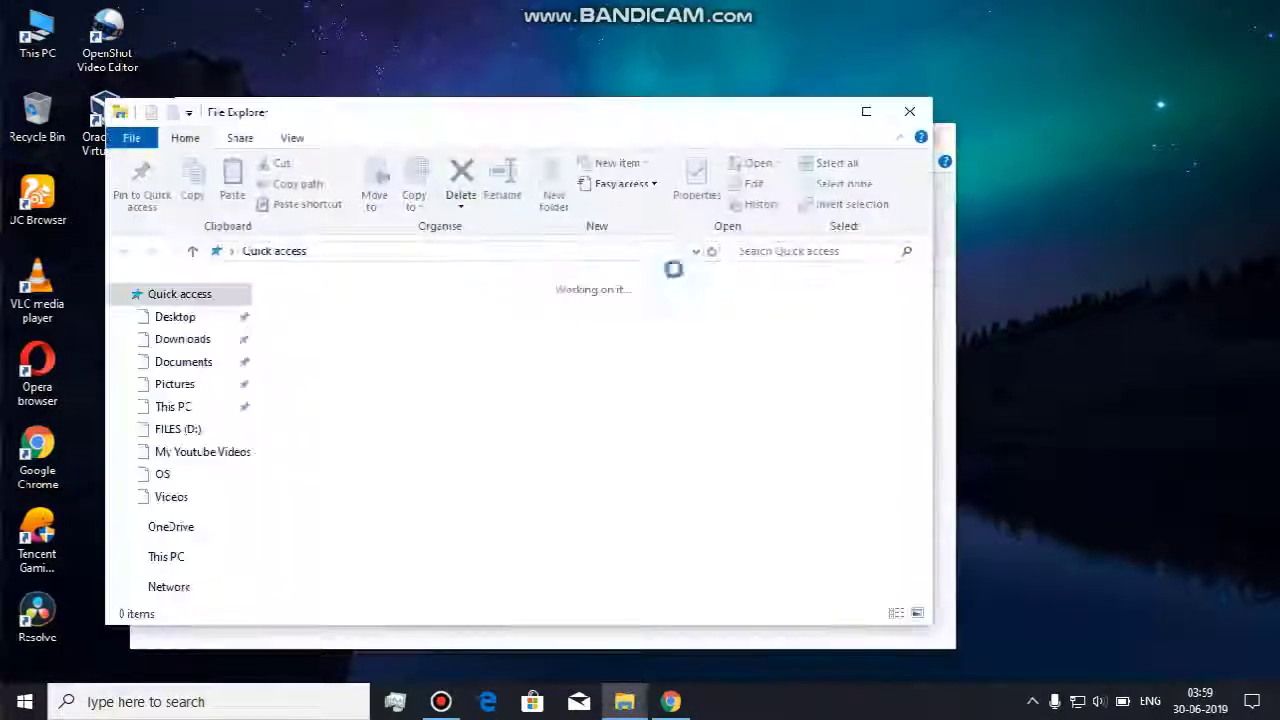
{"action": "left_click", "coordinate": [933, 137]}
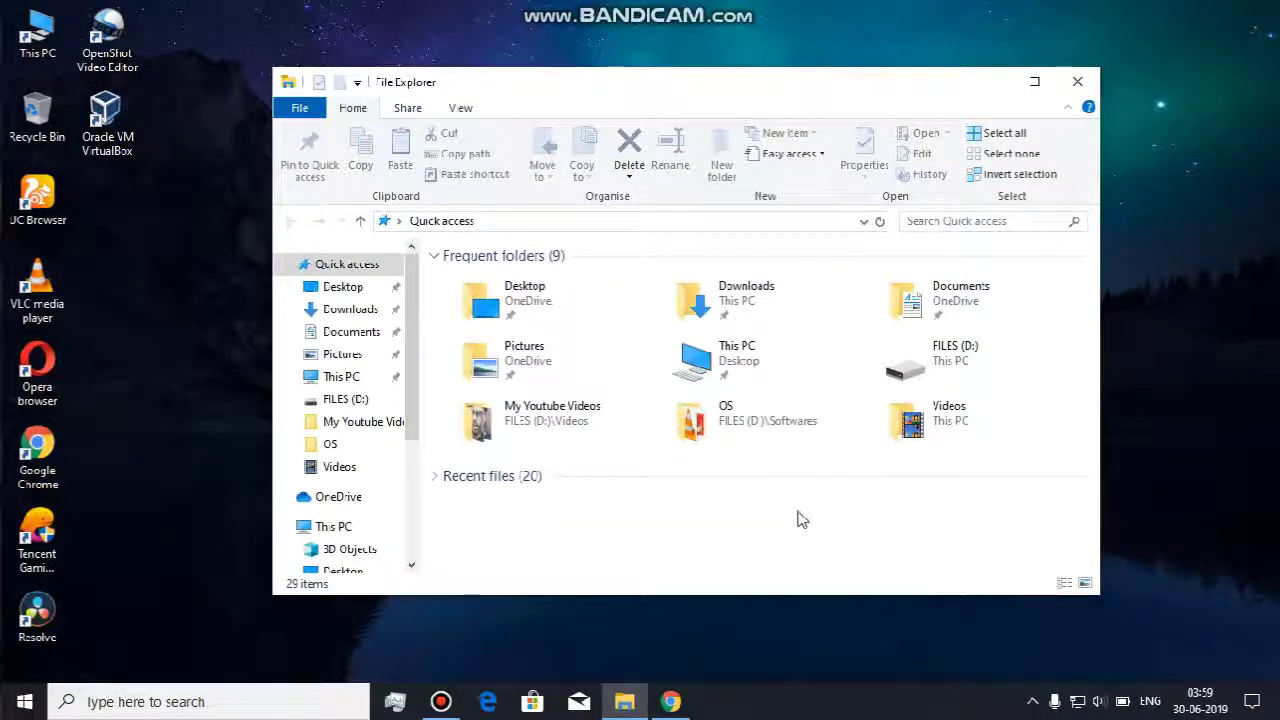
{"action": "scroll", "coordinate": [371, 508], "scroll_direction": "down", "scroll_amount": 3}
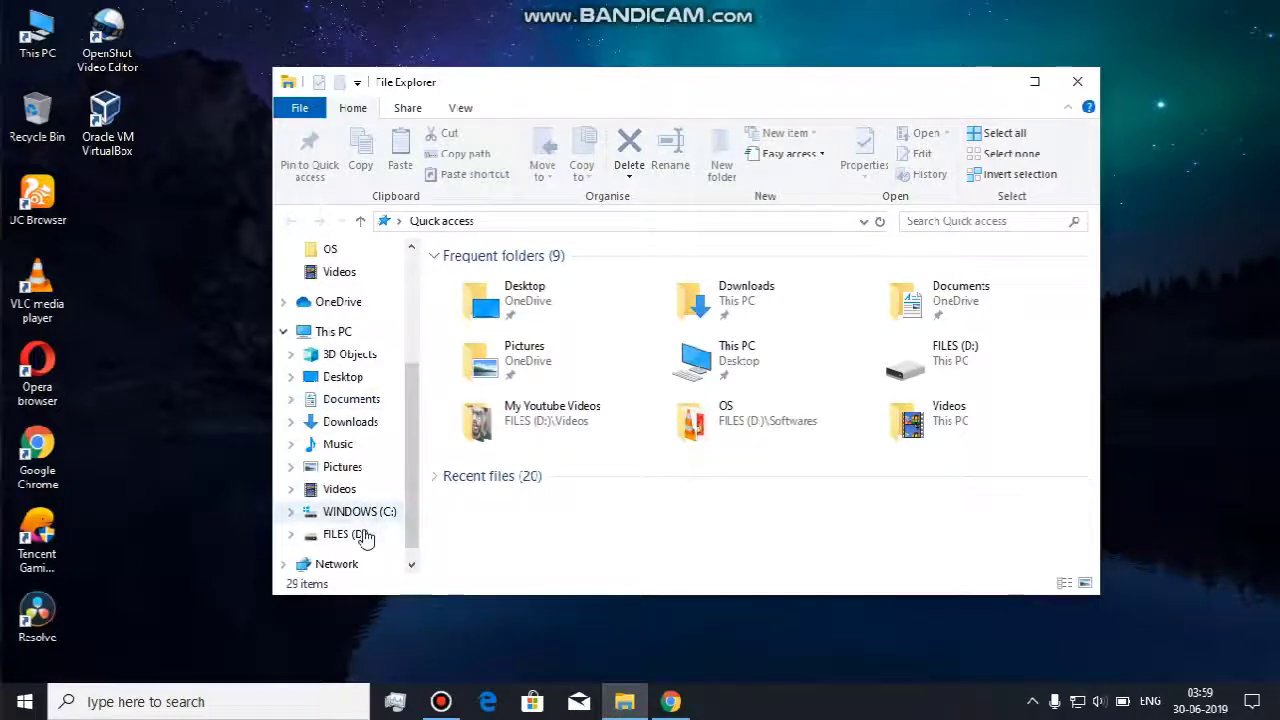
{"action": "left_click", "coordinate": [363, 535]}
{"action": "left_click", "coordinate": [357, 428]}
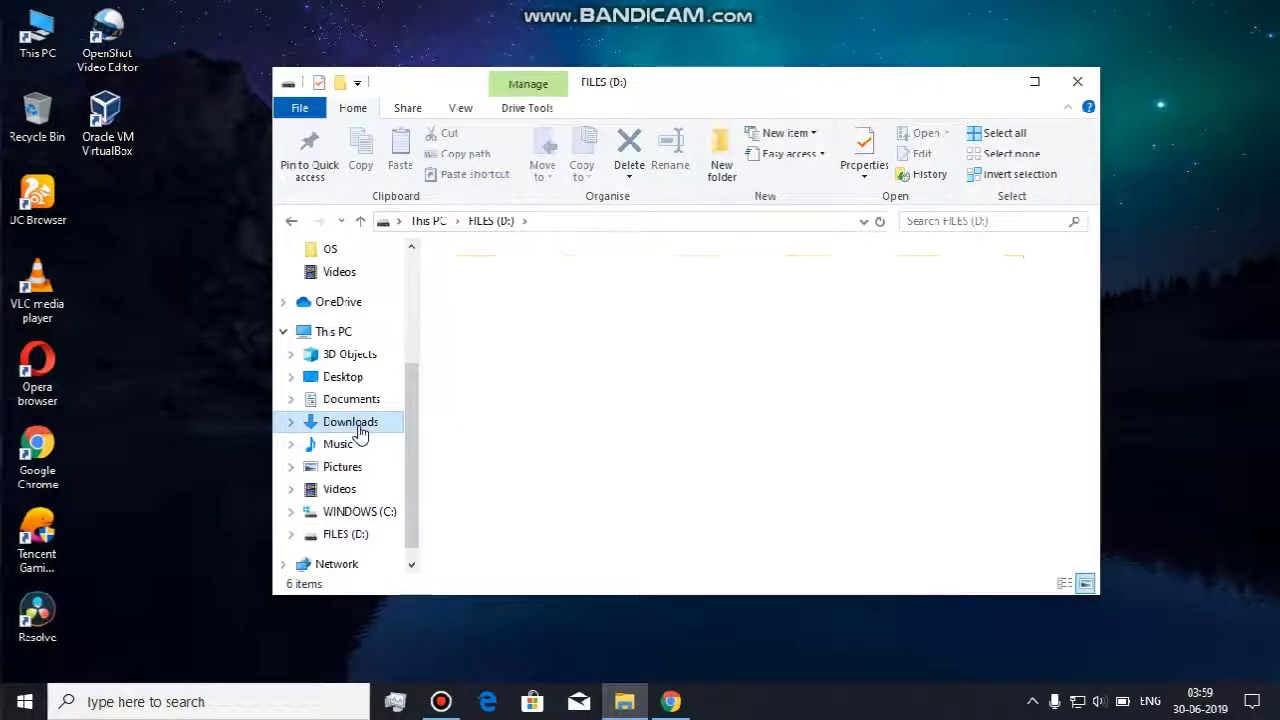
{"action": "left_click", "coordinate": [540, 306]}
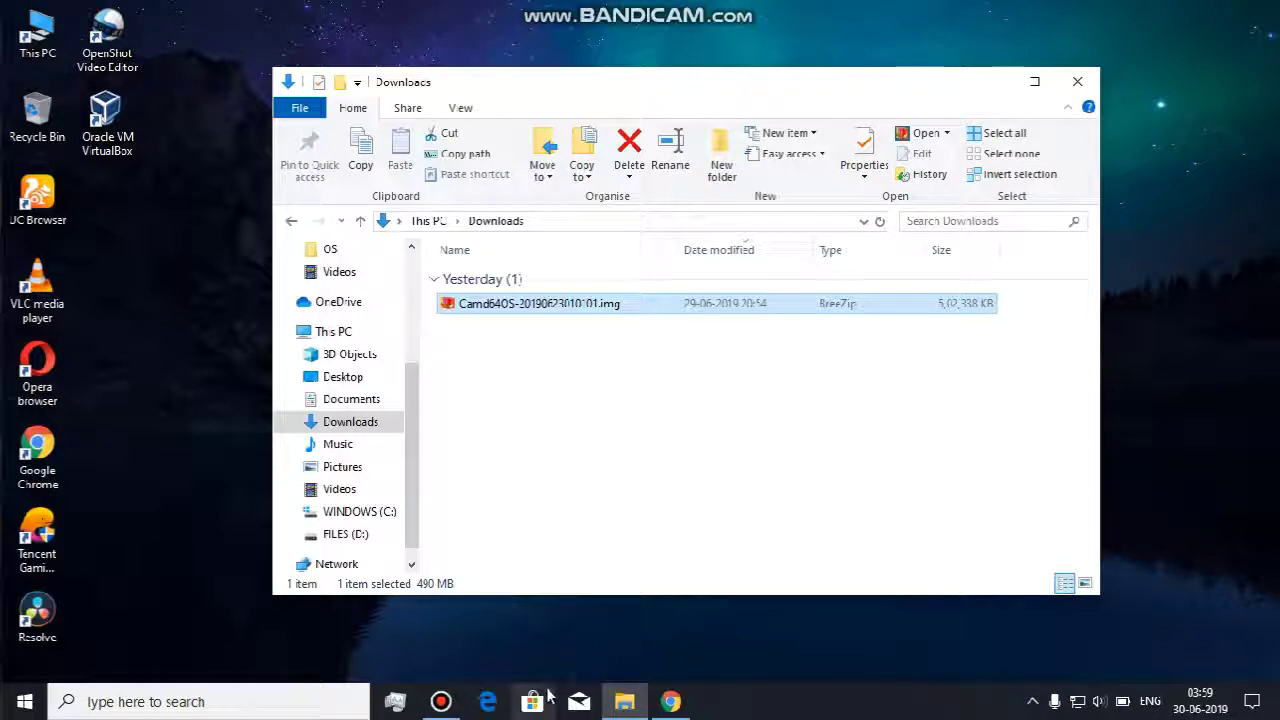
Step: Switch to Microsoft Store and search for 7z
{"action": "left_click", "coordinate": [533, 701]}
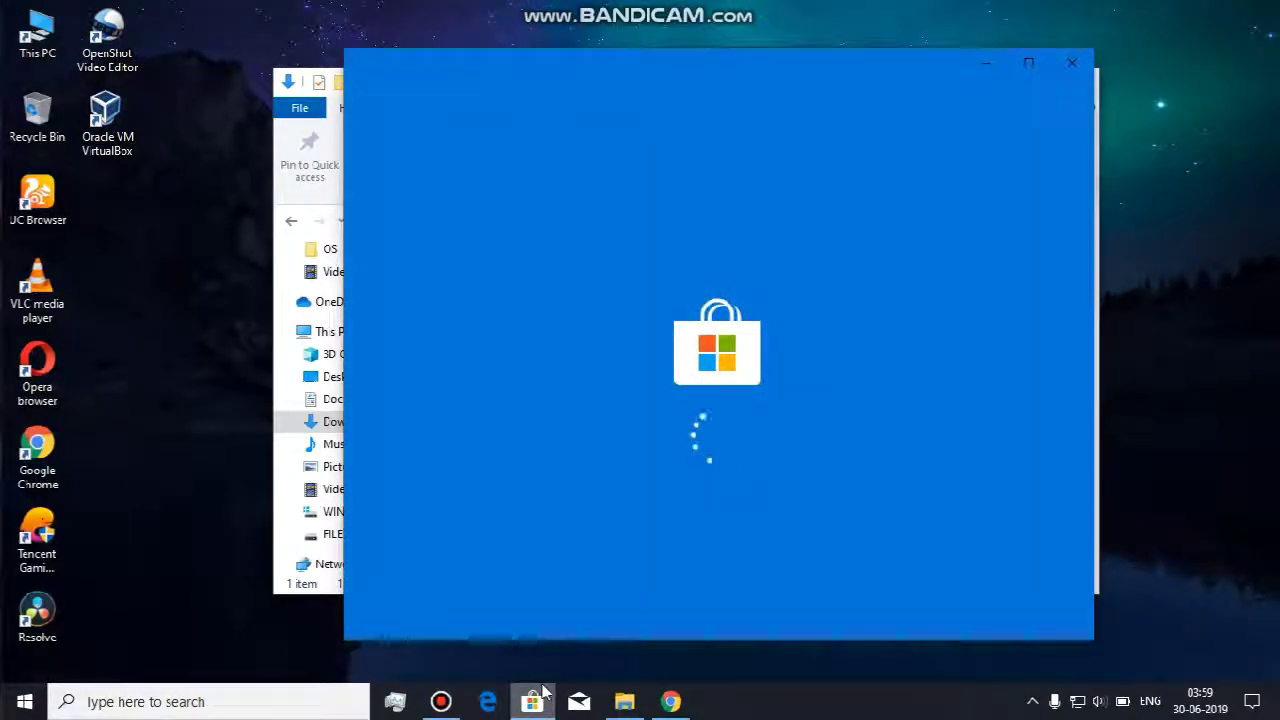
{"action": "left_click_drag", "start_coordinate": [858, 57], "coordinate": [869, 84]}
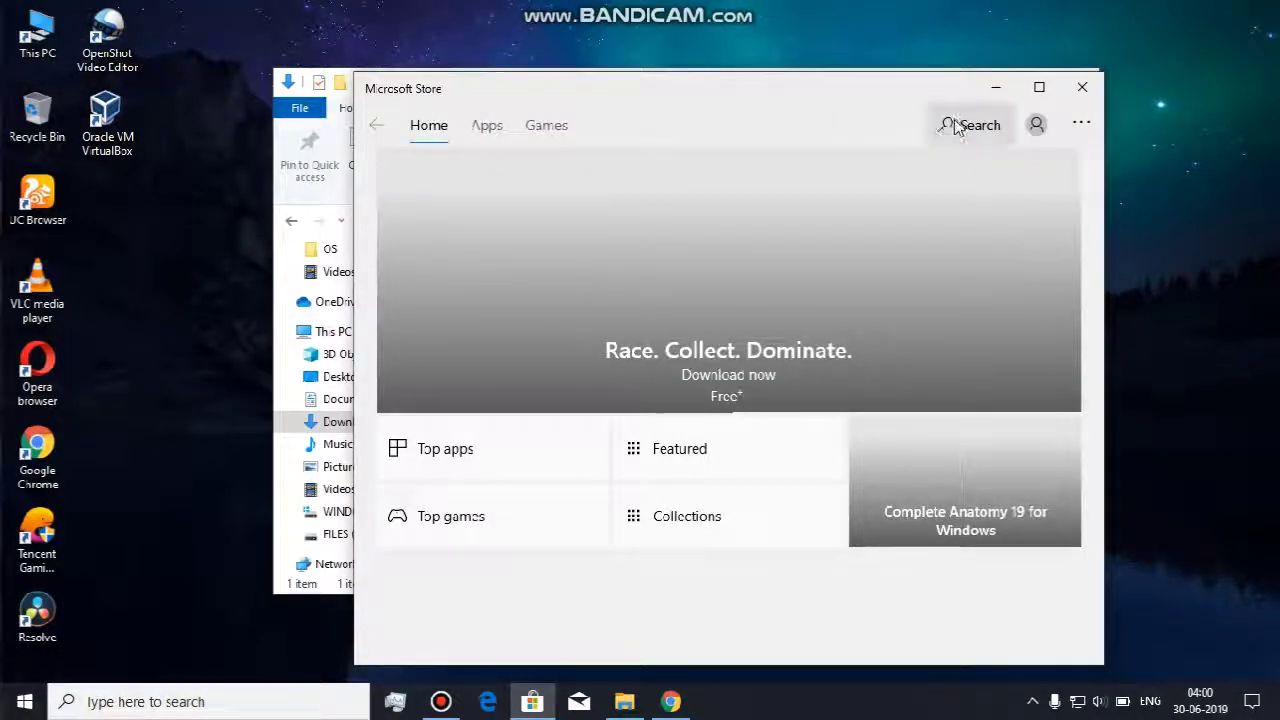
{"action": "left_click", "coordinate": [955, 125]}
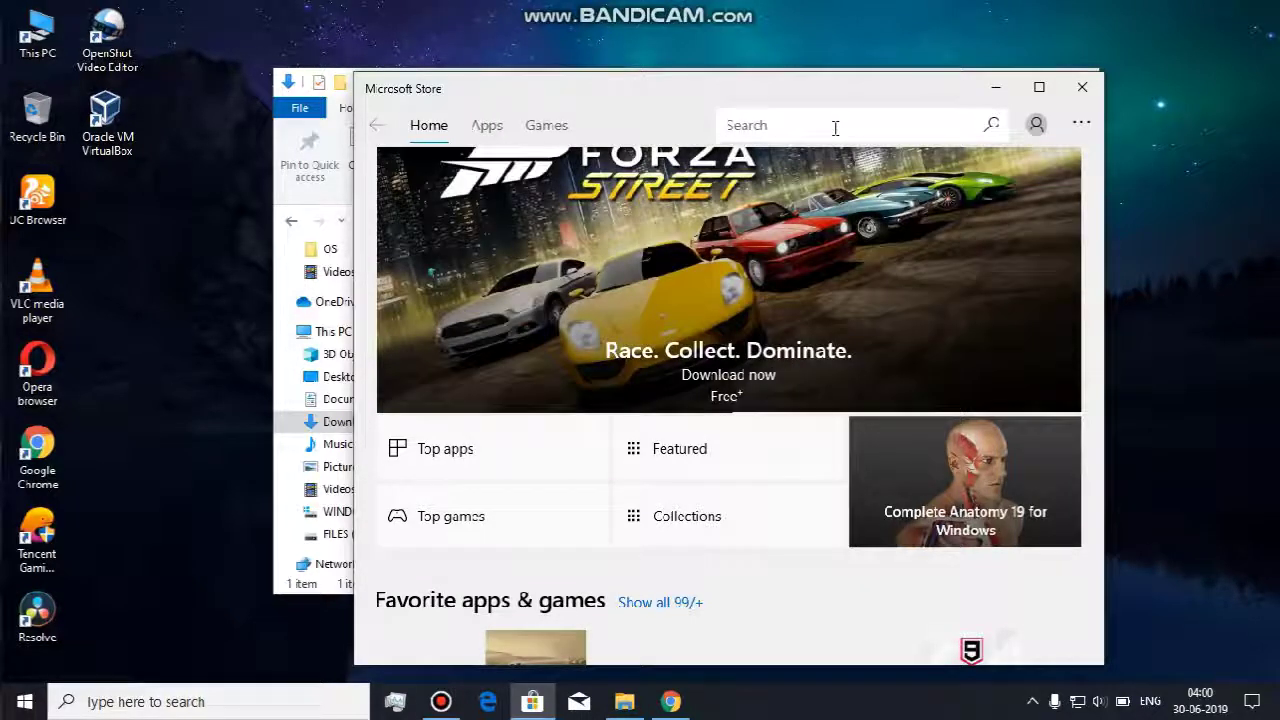
{"action": "left_click", "coordinate": [822, 120]}
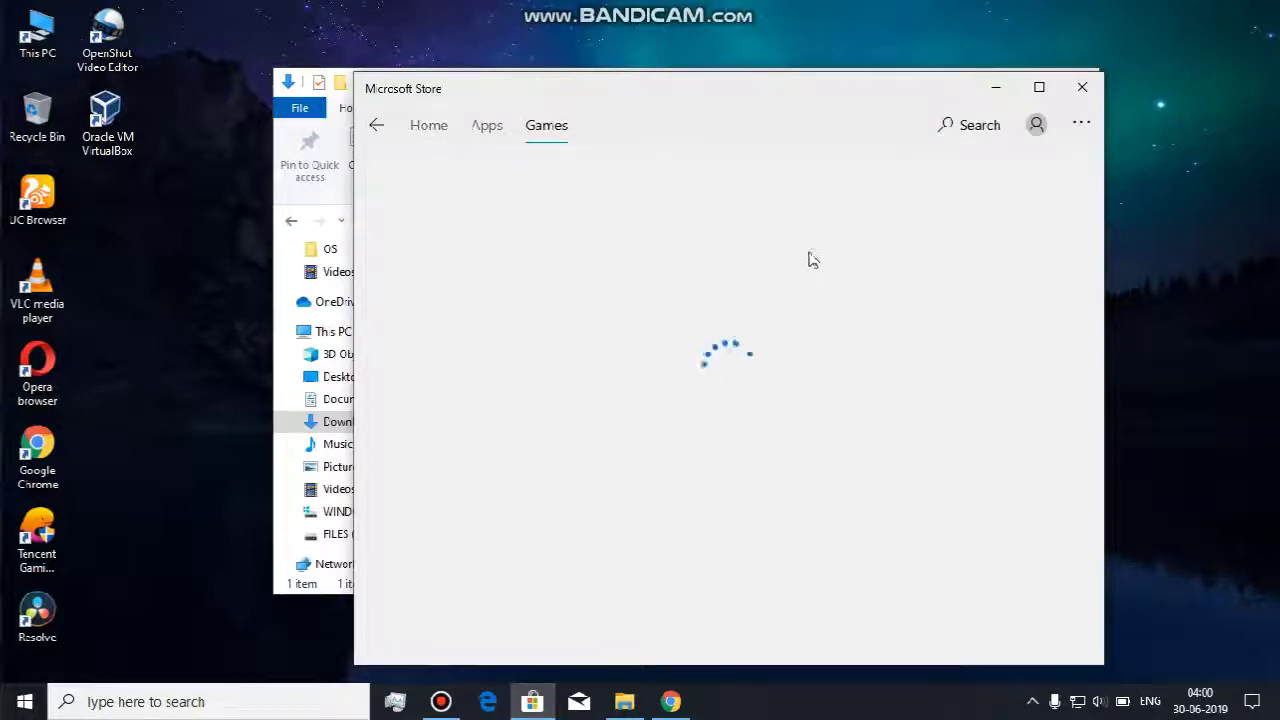
{"action": "left_click", "coordinate": [378, 128]}
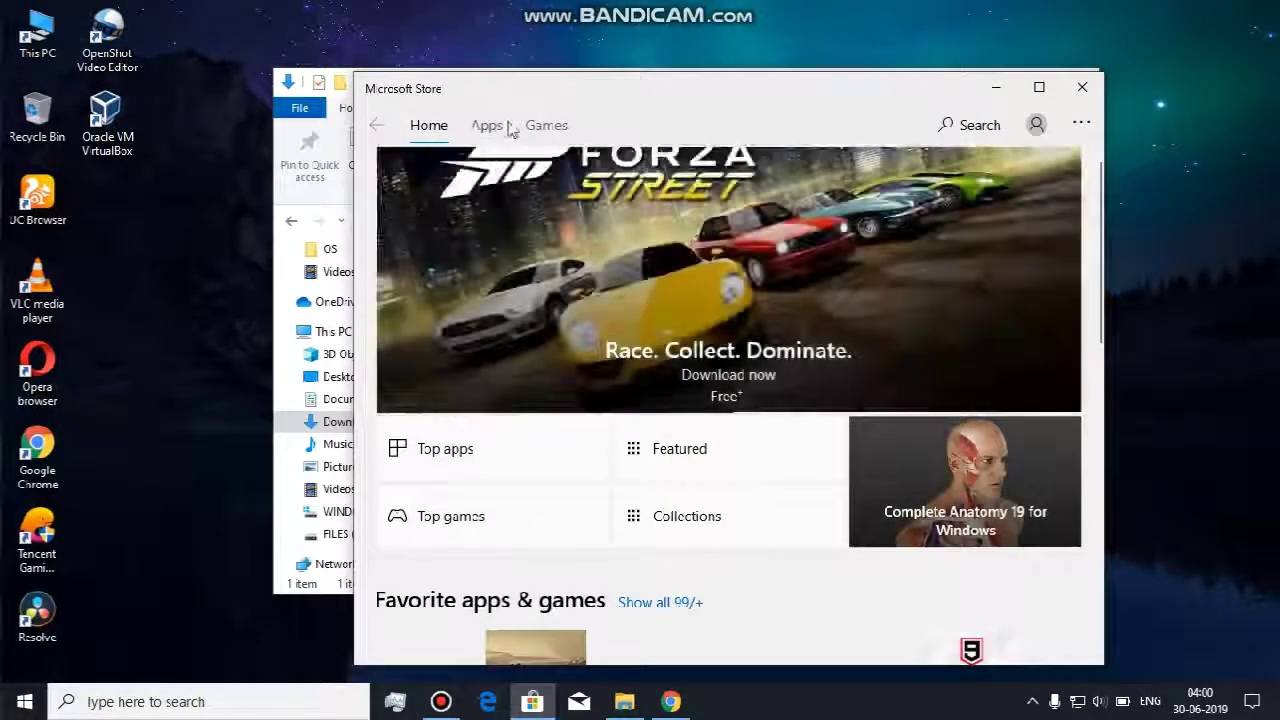
{"action": "left_click", "coordinate": [962, 125]}
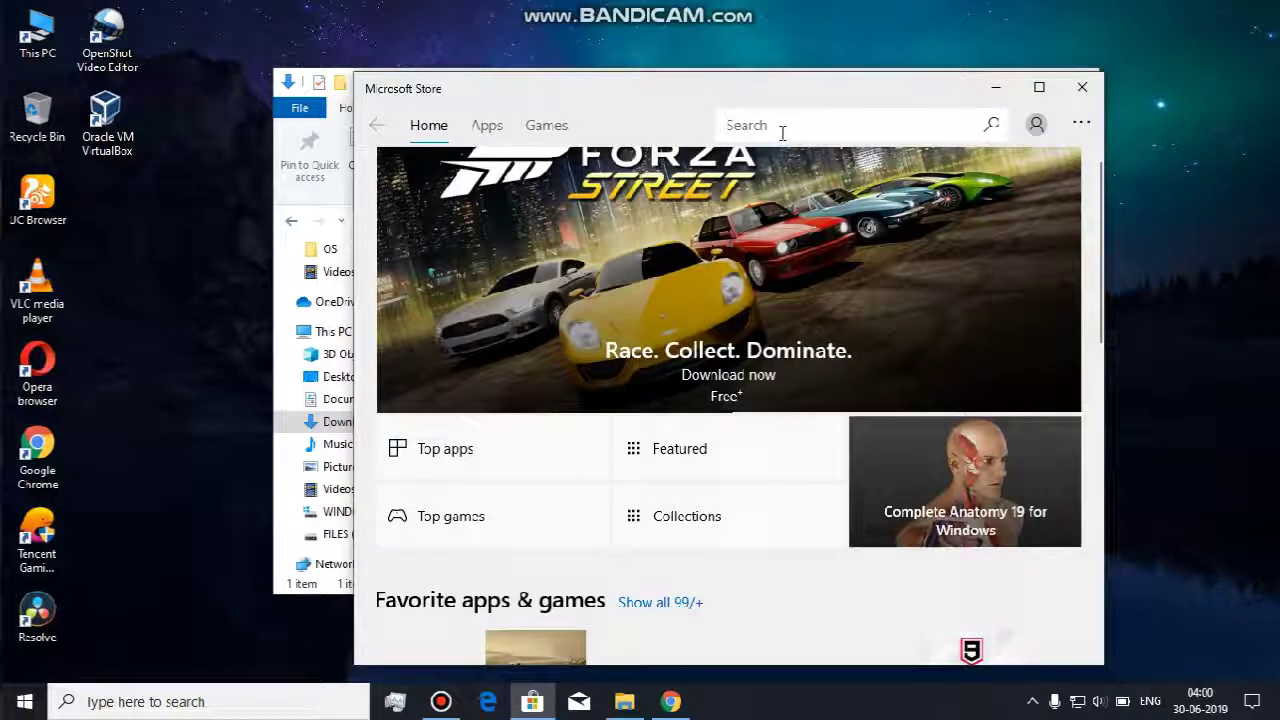
{"action": "type", "text": "7"}
{"action": "key", "text": "Return"}
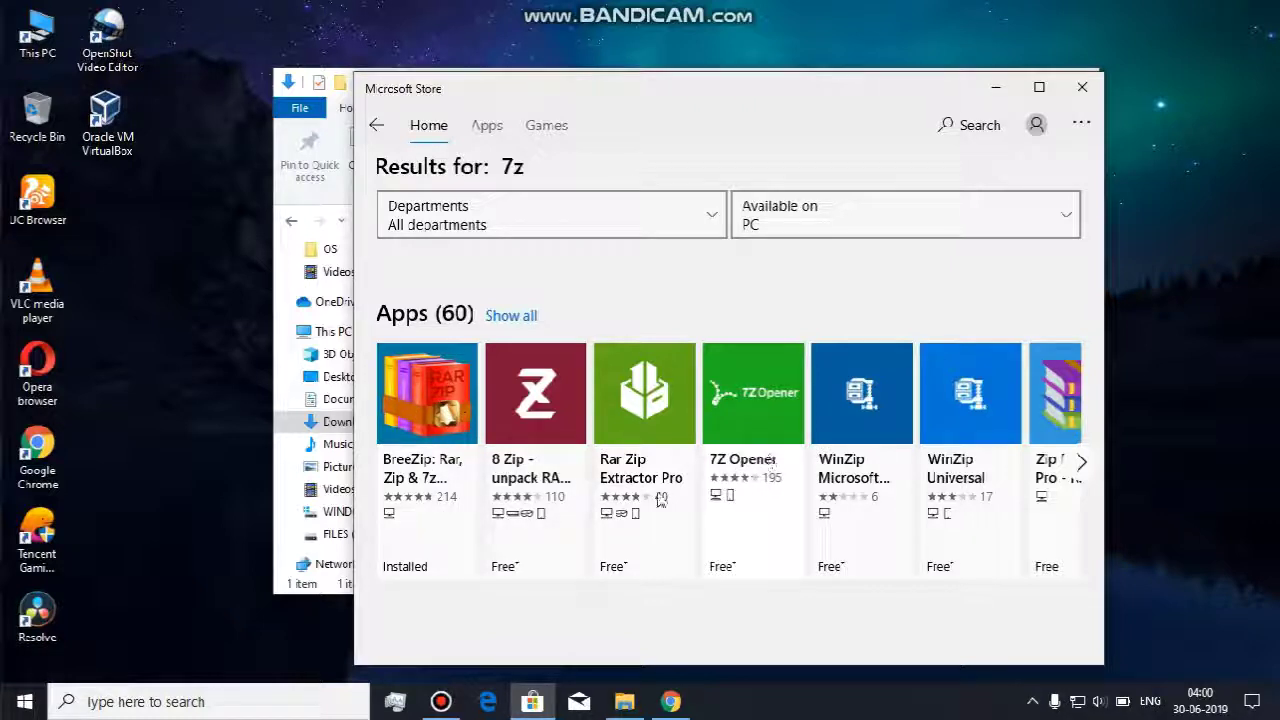
Step: Open the store listing of BreeZip: Rar, Zip & 7z Extractor and look over its details
{"action": "left_click", "coordinate": [443, 404]}
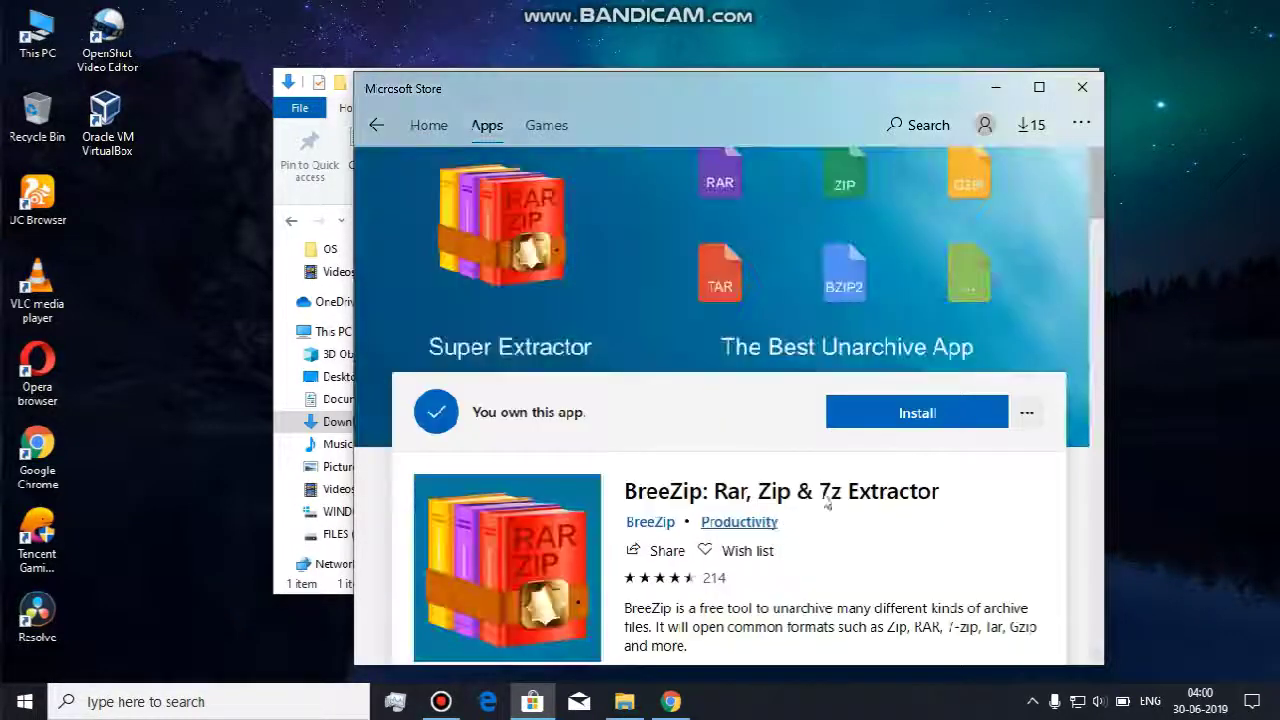
{"action": "scroll", "coordinate": [814, 508], "scroll_direction": "down", "scroll_amount": 3}
{"action": "scroll", "coordinate": [808, 503], "scroll_direction": "up", "scroll_amount": 2}
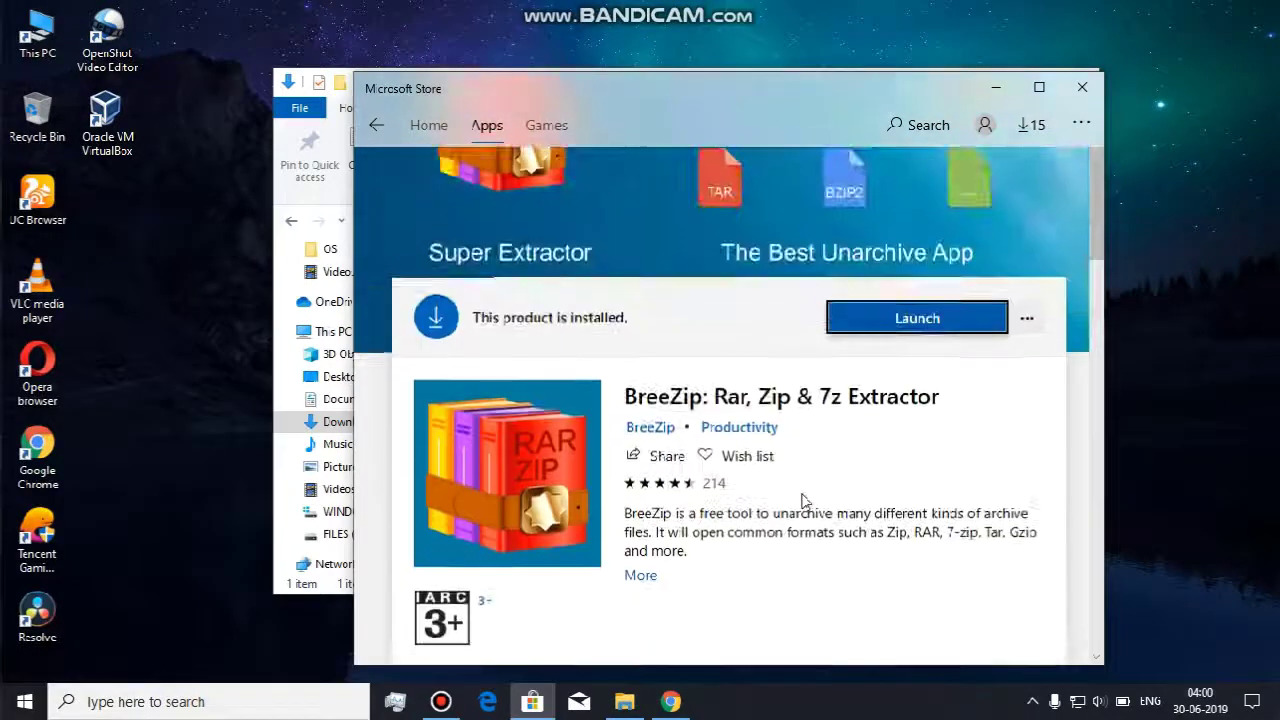
Step: Open the store's downloads list and look through the pending app updates
{"action": "left_click", "coordinate": [957, 326]}
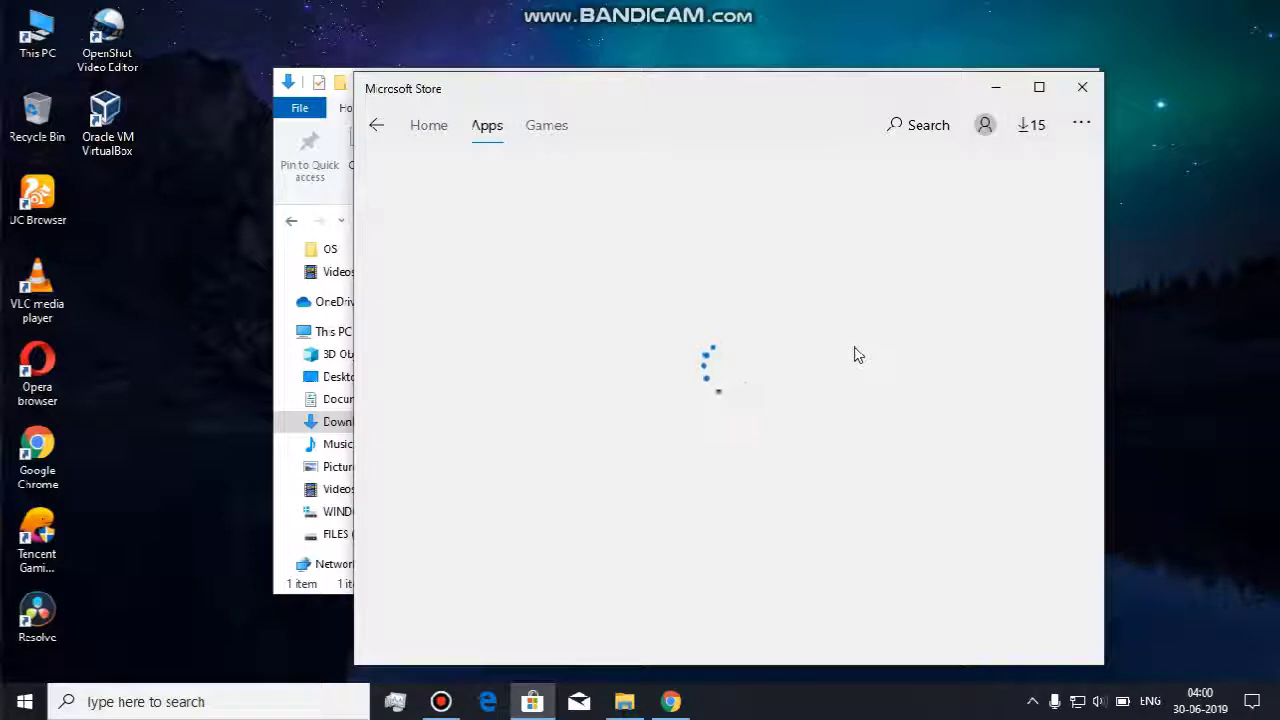
{"action": "scroll", "coordinate": [876, 429], "scroll_direction": "down", "scroll_amount": 4}
{"action": "scroll", "coordinate": [876, 429], "scroll_direction": "down", "scroll_amount": 2}
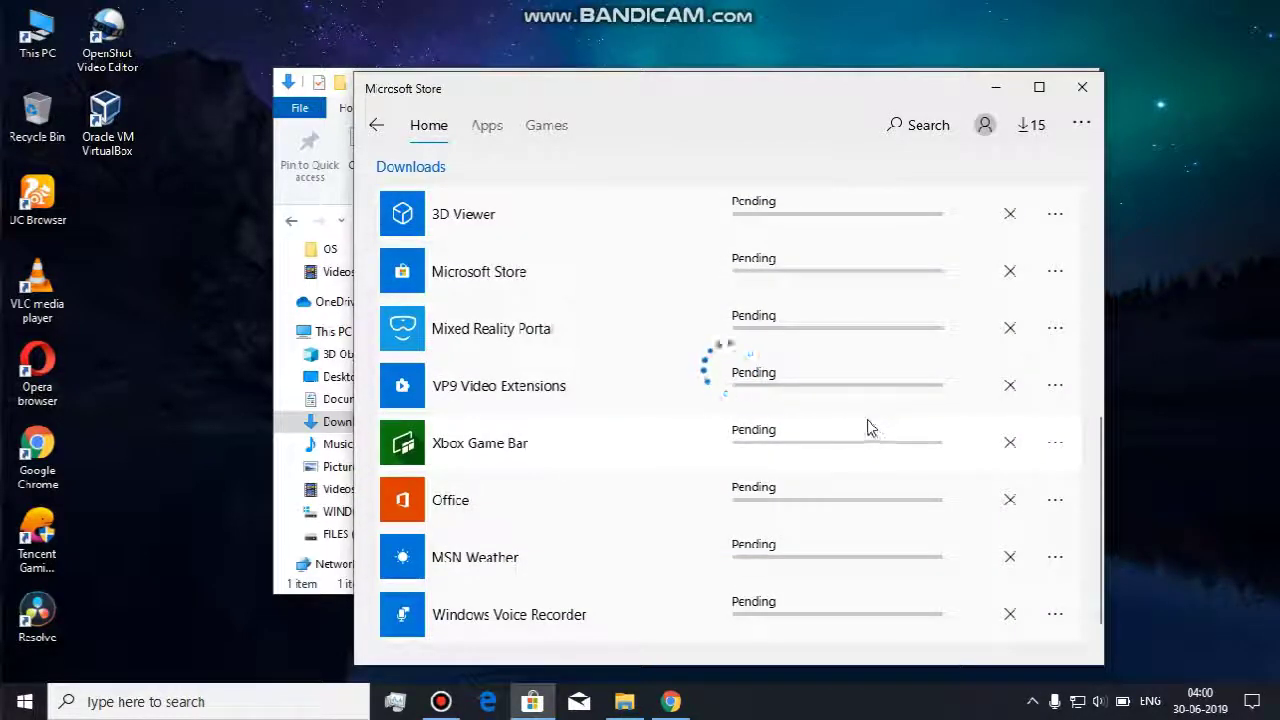
Step: Open This PC from the desktop to view the computer's drives
{"action": "left_click", "coordinate": [443, 701]}
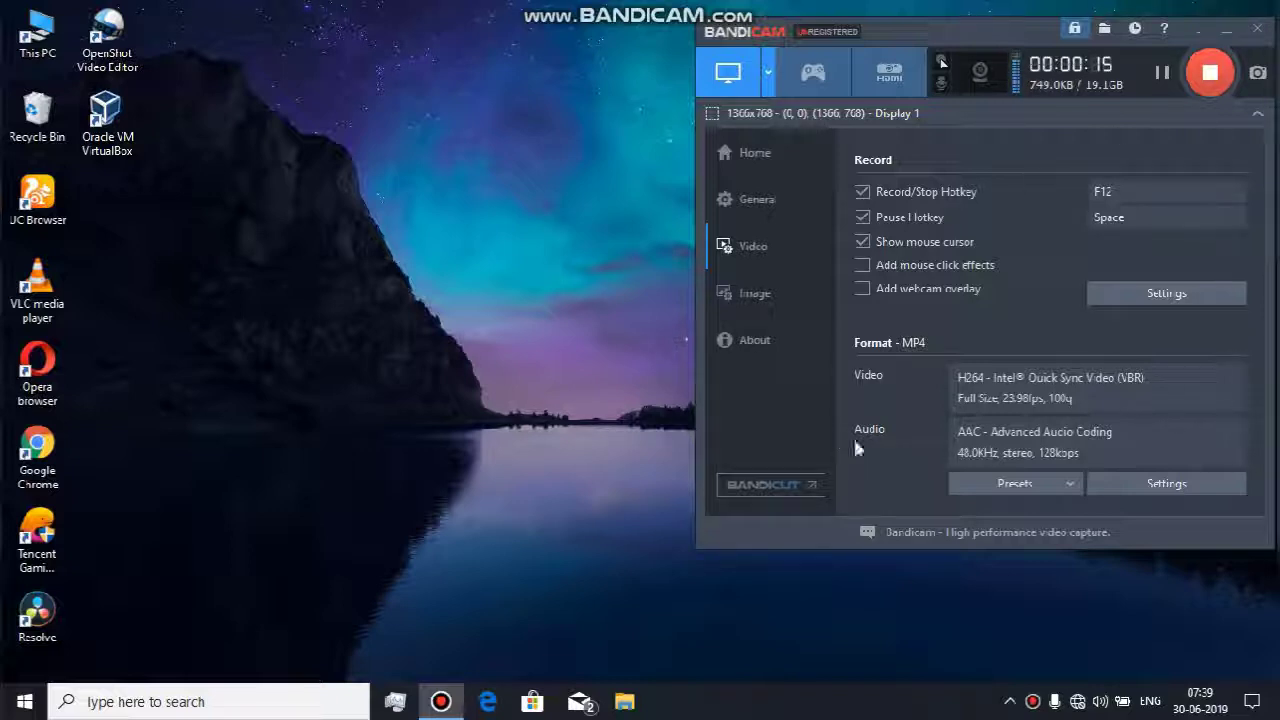
{"action": "scroll", "coordinate": [135, 505], "scroll_direction": "down", "scroll_amount": 2}
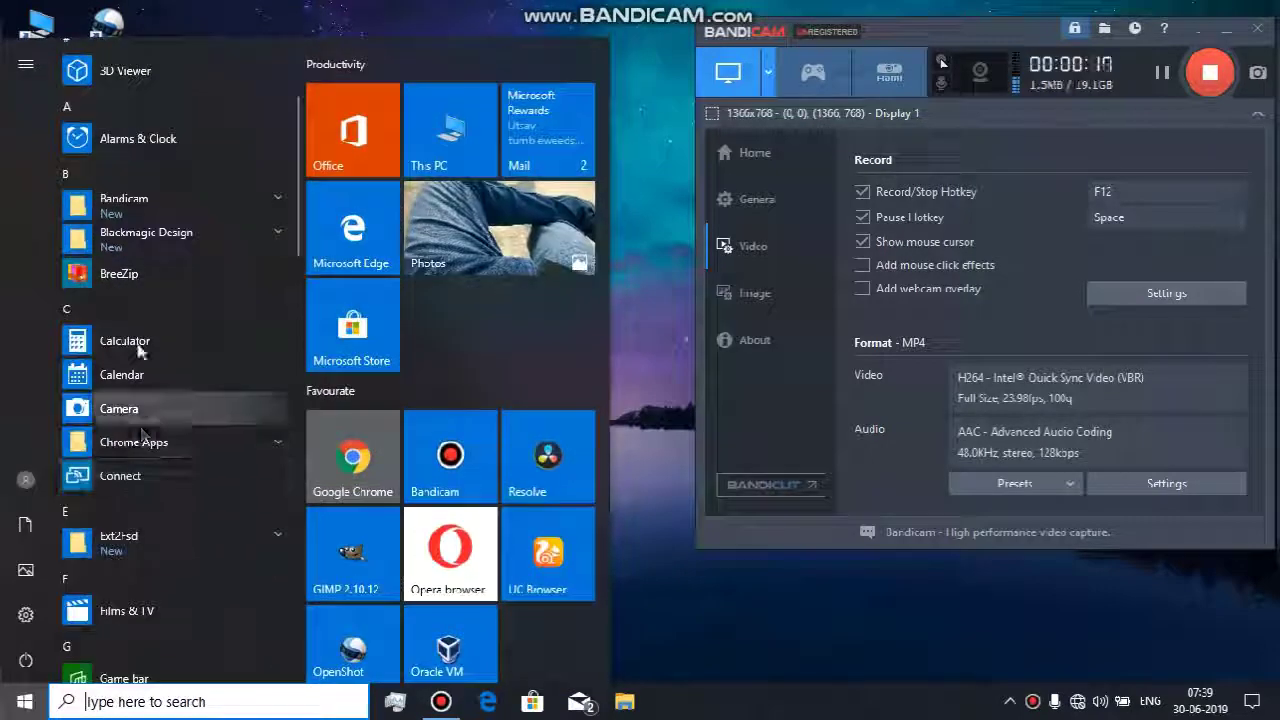
{"action": "left_click", "coordinate": [636, 285]}
{"action": "double_click", "coordinate": [38, 35]}
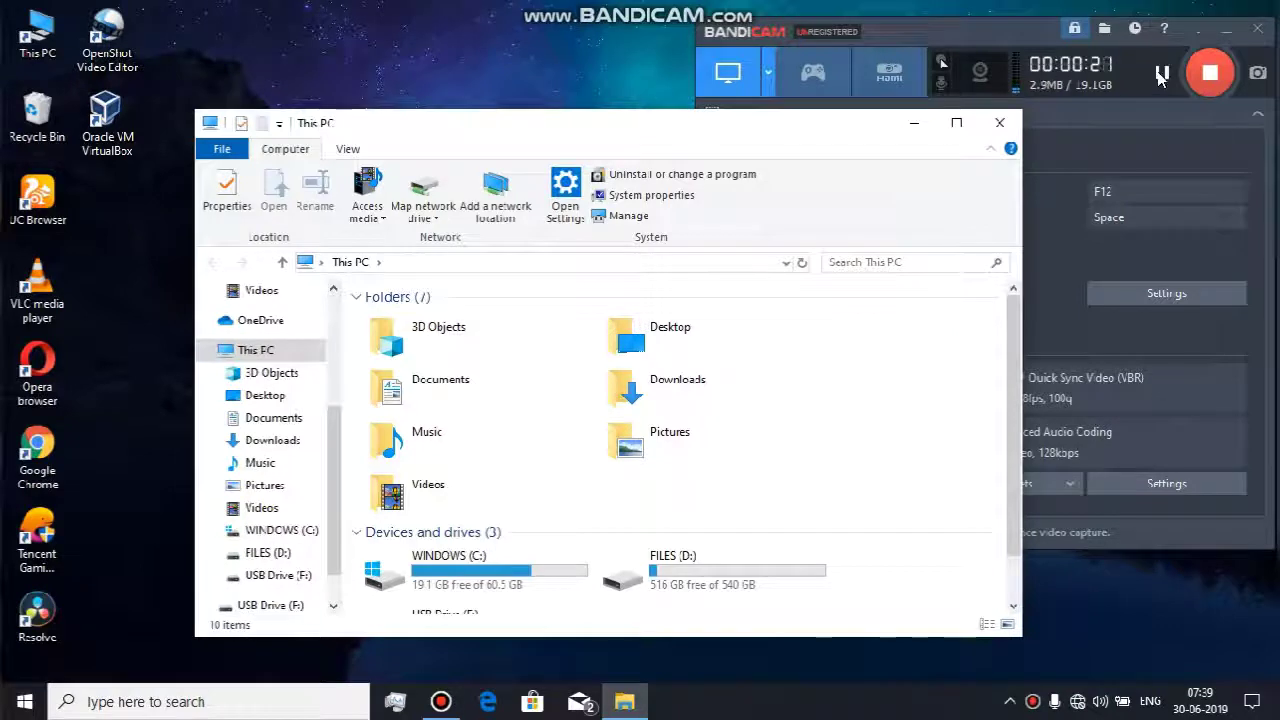
Step: Close This PC and choose BreeZip as the app for opening the Chrome OS 64bit archive on the desktop
{"action": "key", "text": "alt+F4"}
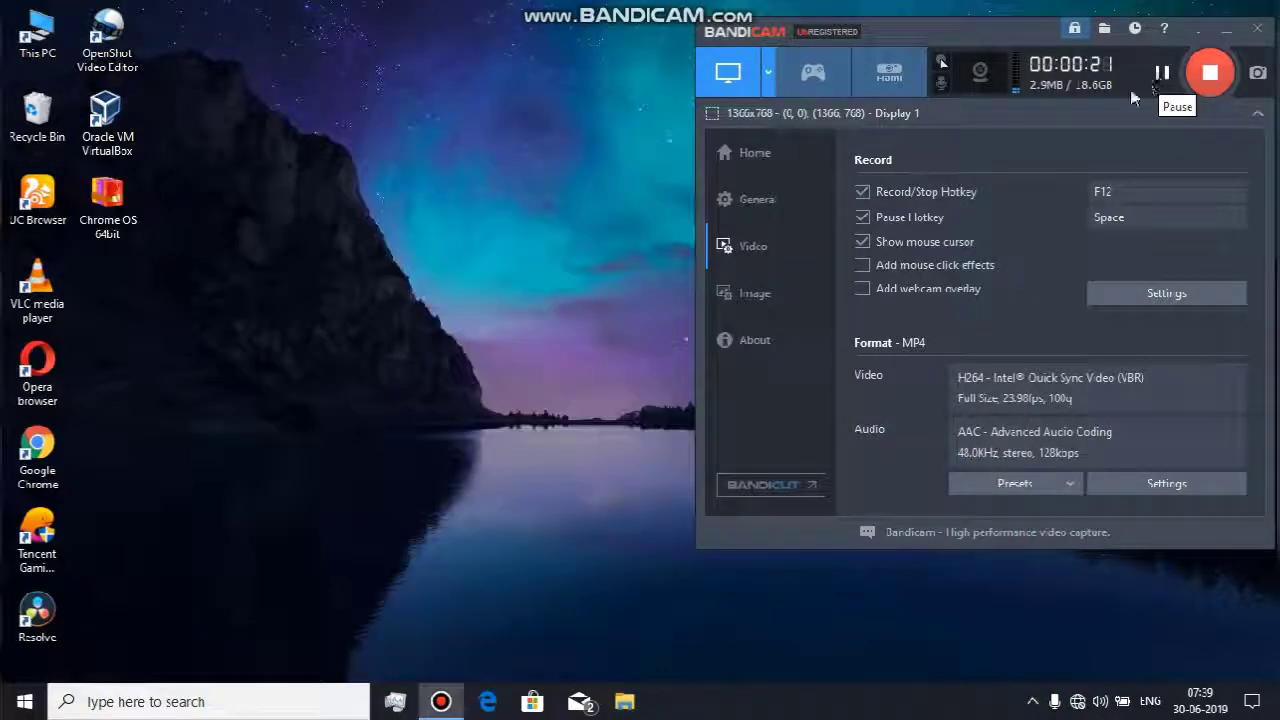
{"action": "double_click", "coordinate": [117, 204]}
{"action": "right_click", "coordinate": [113, 203]}
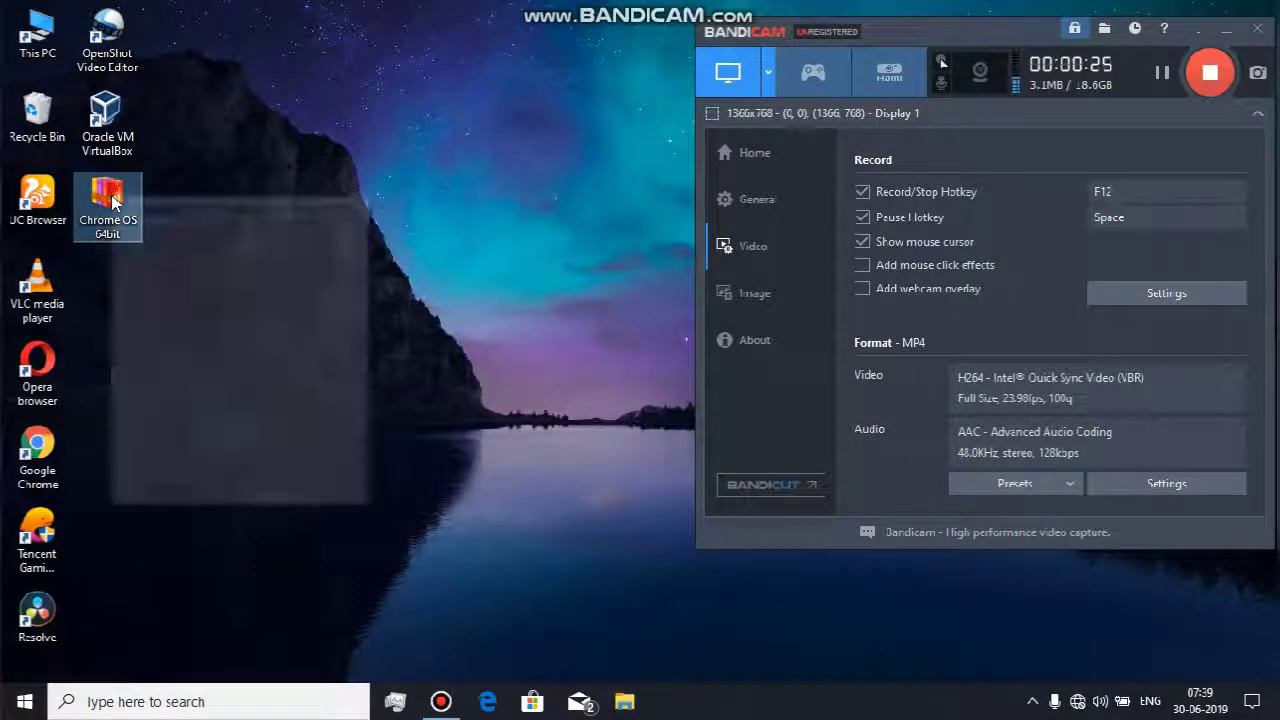
{"action": "left_click", "coordinate": [196, 268]}
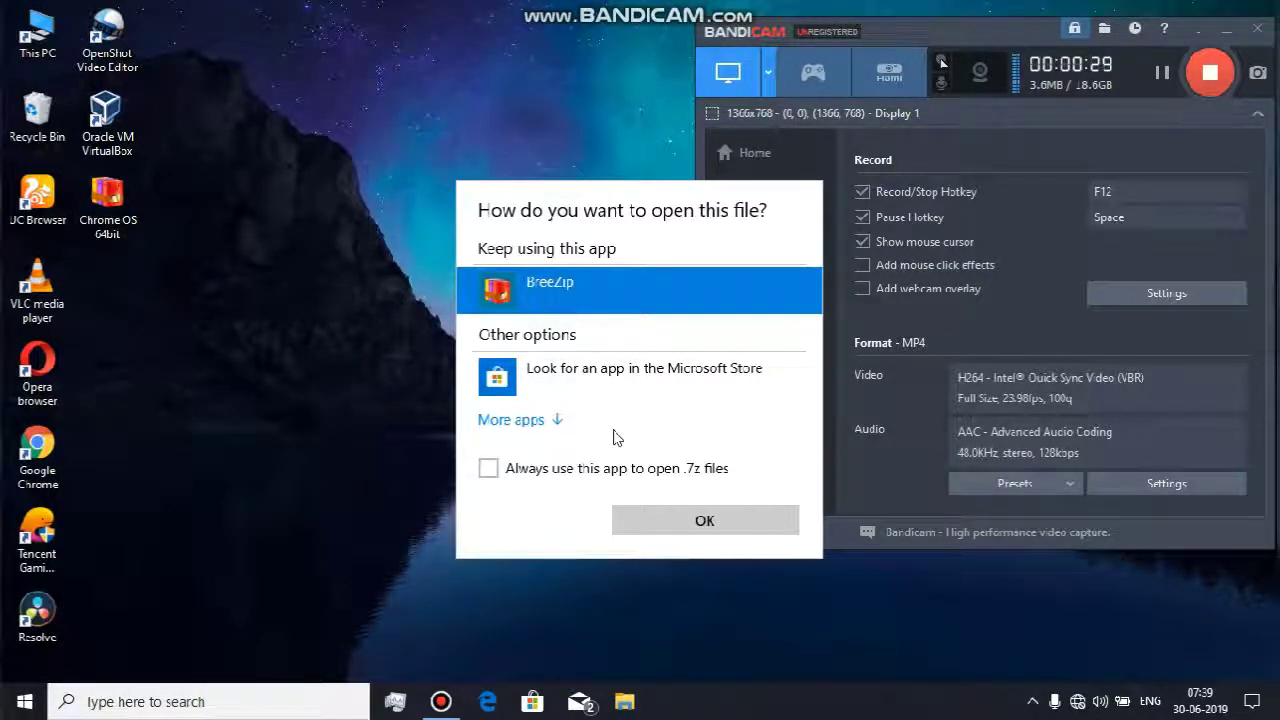
{"action": "left_click", "coordinate": [545, 424]}
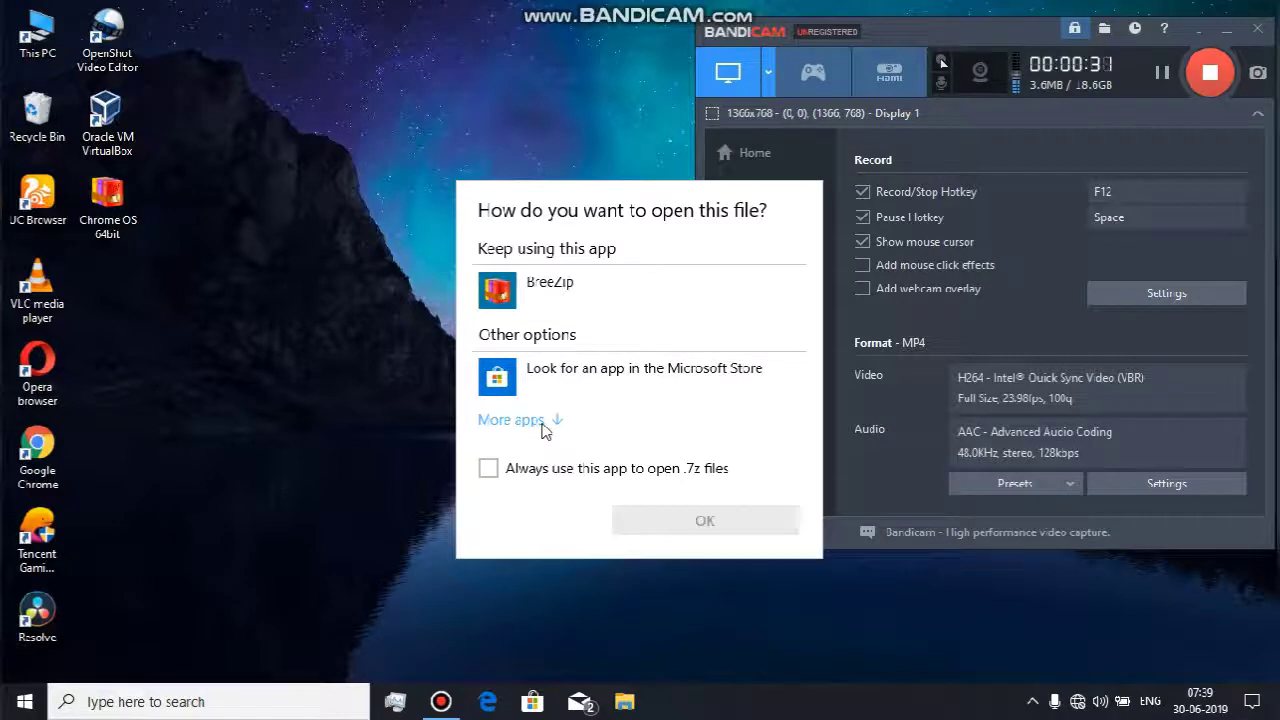
{"action": "scroll", "coordinate": [560, 445], "scroll_direction": "down", "scroll_amount": 3}
{"action": "scroll", "coordinate": [560, 445], "scroll_direction": "up", "scroll_amount": 5}
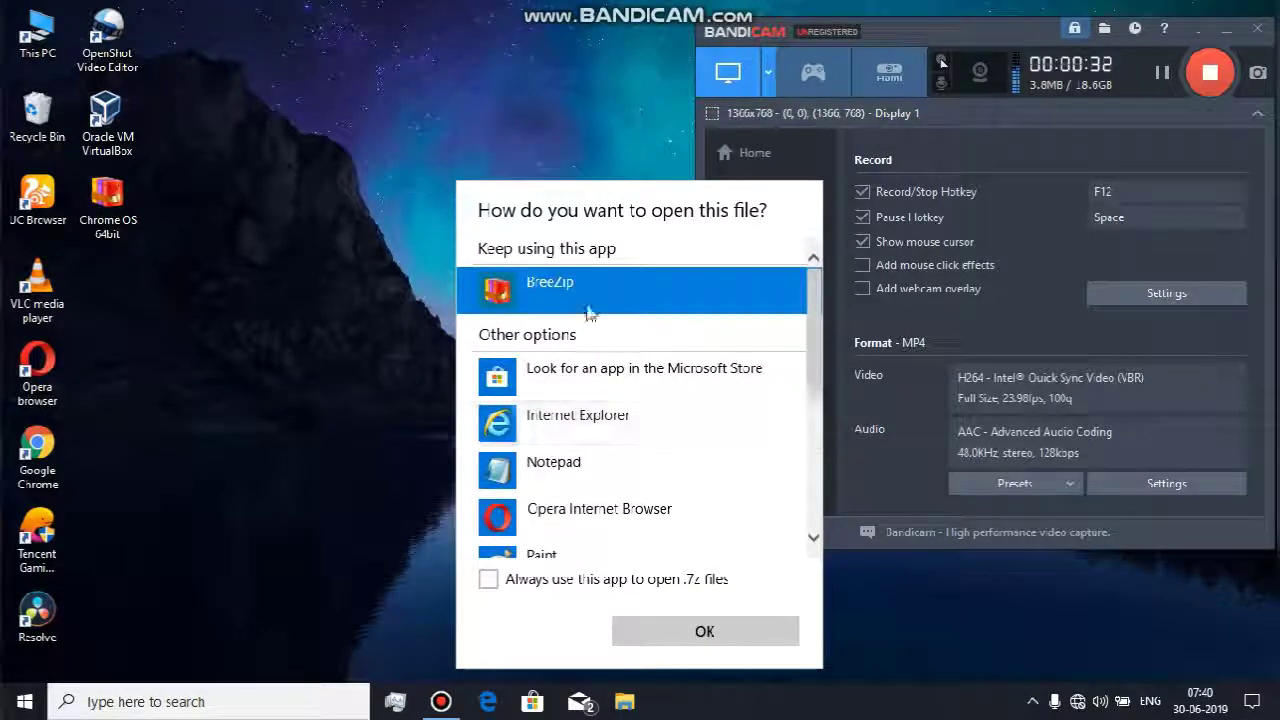
{"action": "left_click", "coordinate": [705, 628]}
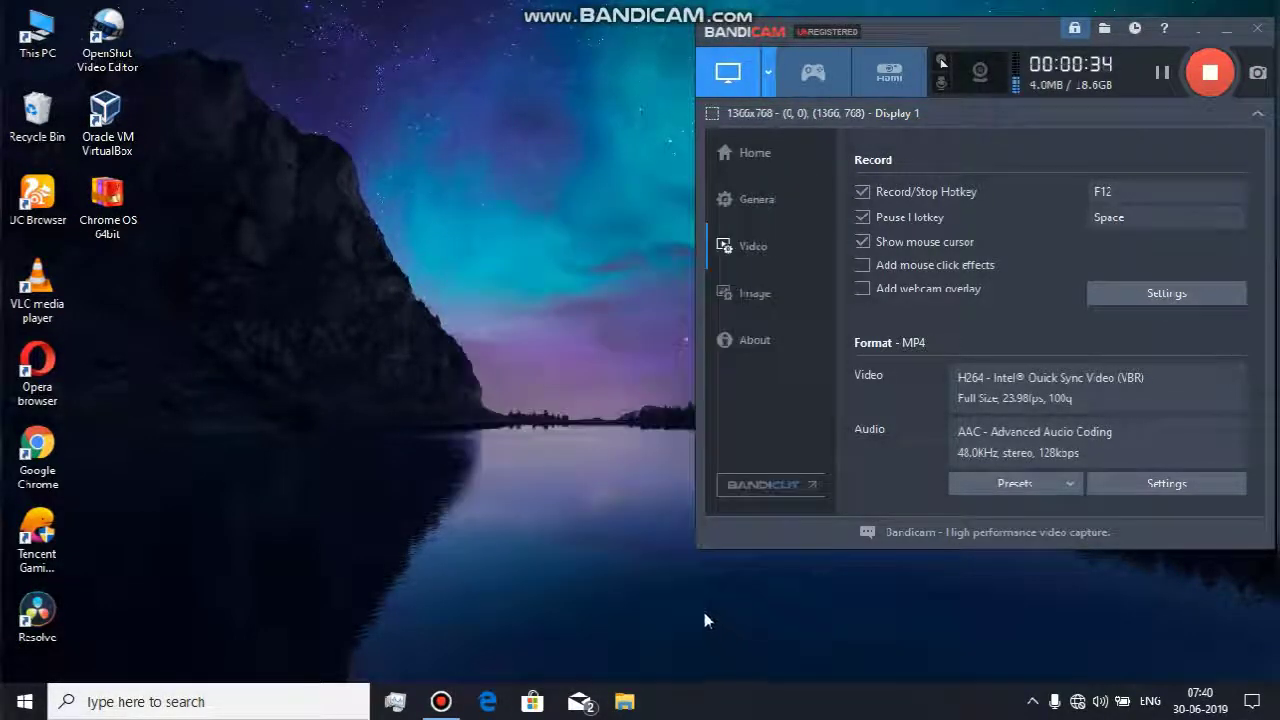
{"action": "mouse_move", "coordinate": [905, 31]}
{"action": "left_mouse_down"}
{"action": "mouse_move", "coordinate": [858, 30]}
{"action": "mouse_move", "coordinate": [896, 24]}
{"action": "left_mouse_up"}
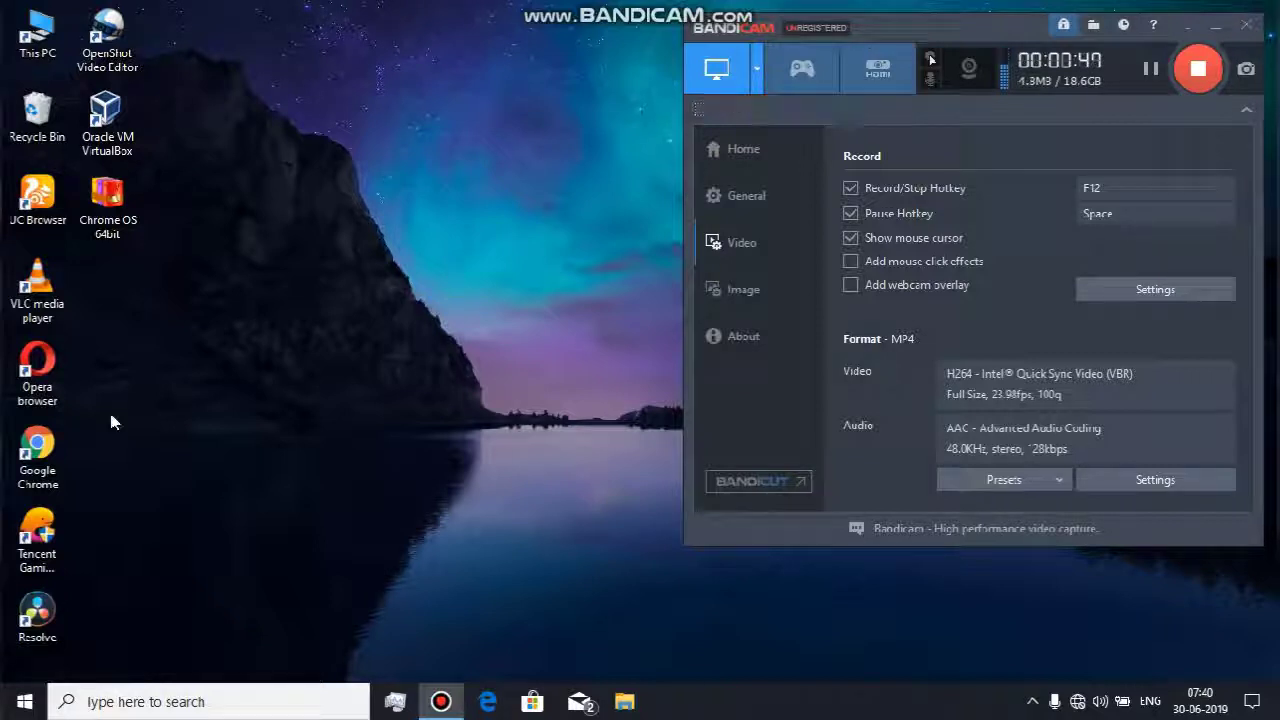
{"action": "left_click", "coordinate": [105, 210]}
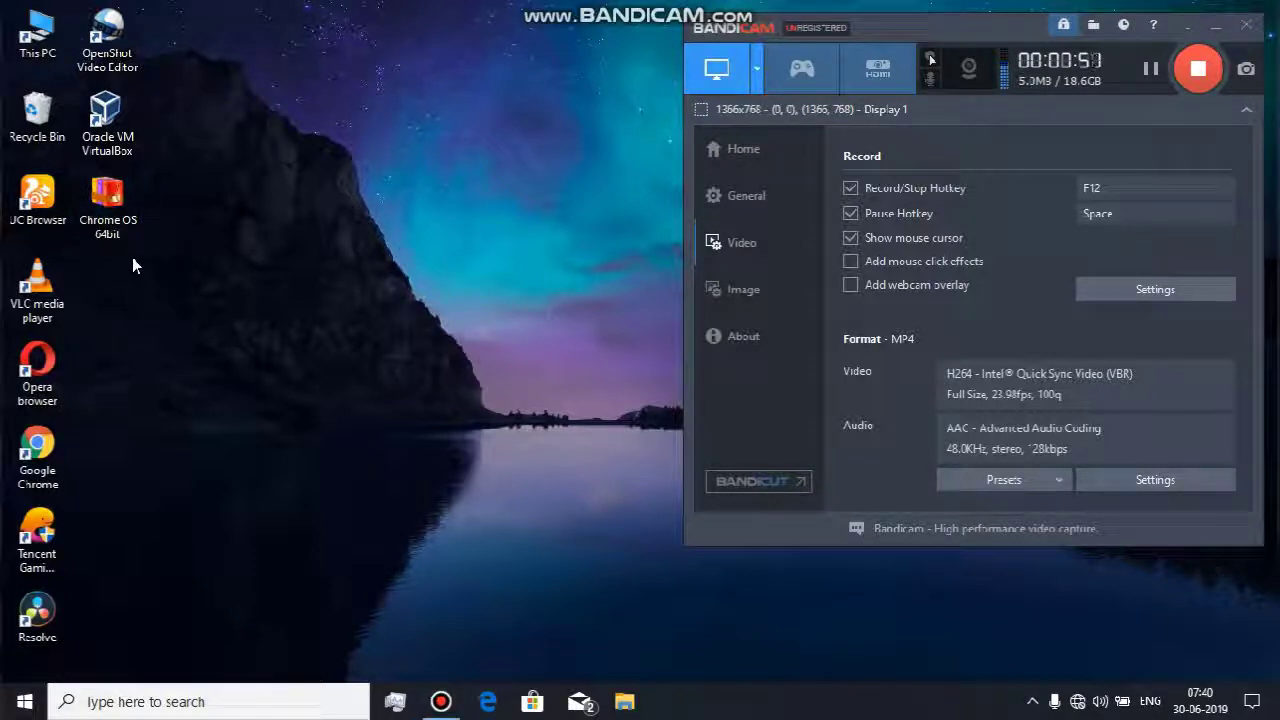
{"action": "left_click", "coordinate": [174, 293]}
{"action": "left_click", "coordinate": [112, 210]}
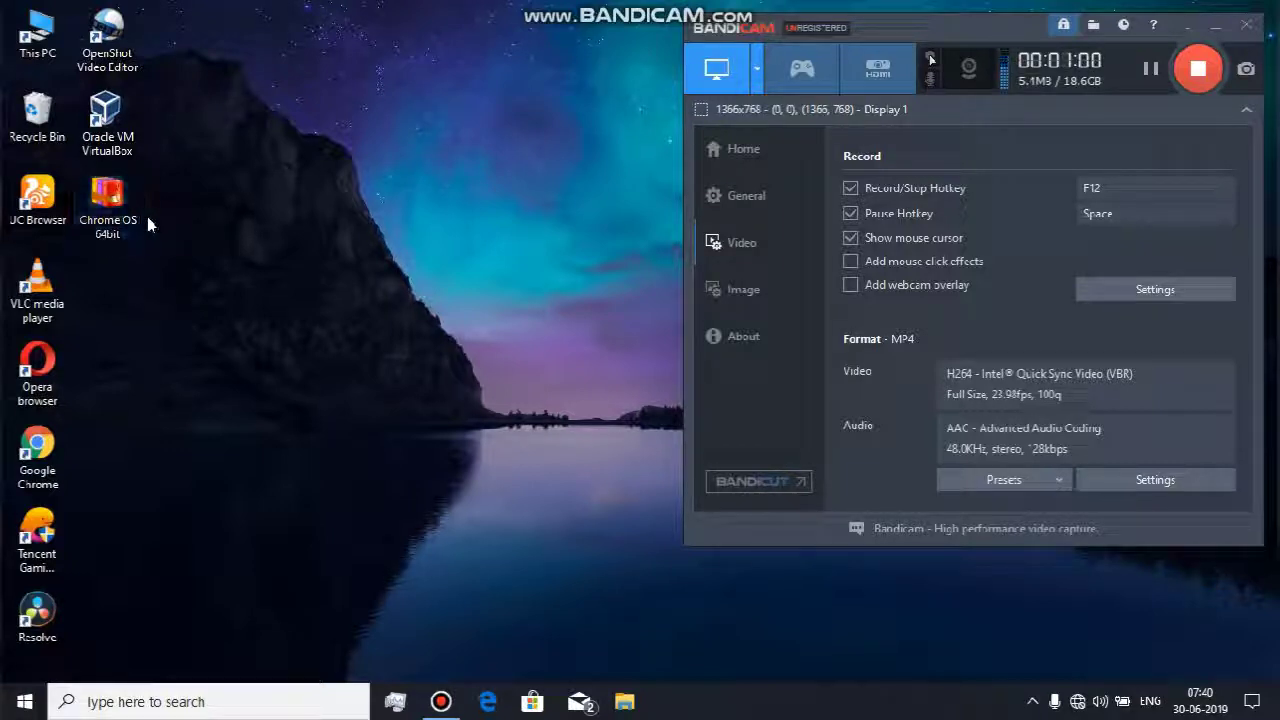
{"action": "left_click", "coordinate": [223, 230]}
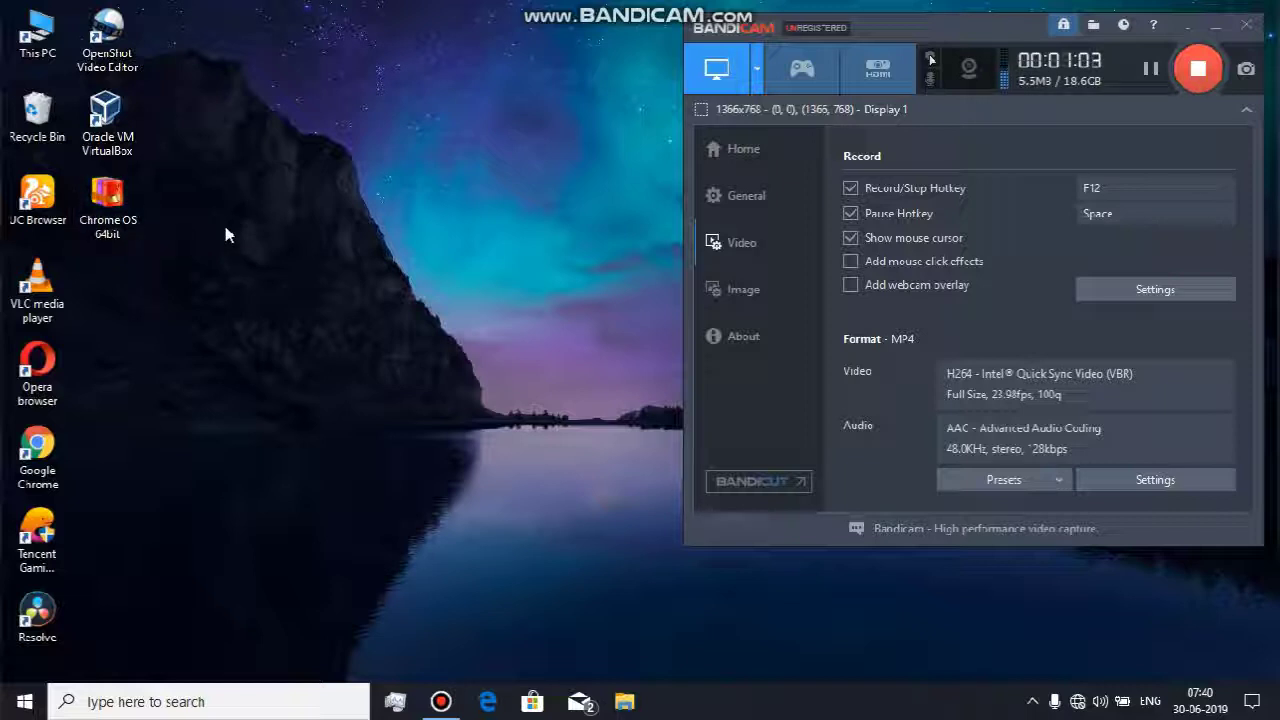
Step: Open the desktop's Chrome OS 64bit archive in BreeZip and move its window clear of the recorder
{"action": "left_click", "coordinate": [131, 191]}
{"action": "left_click", "coordinate": [203, 207]}
{"action": "left_click", "coordinate": [571, 400]}
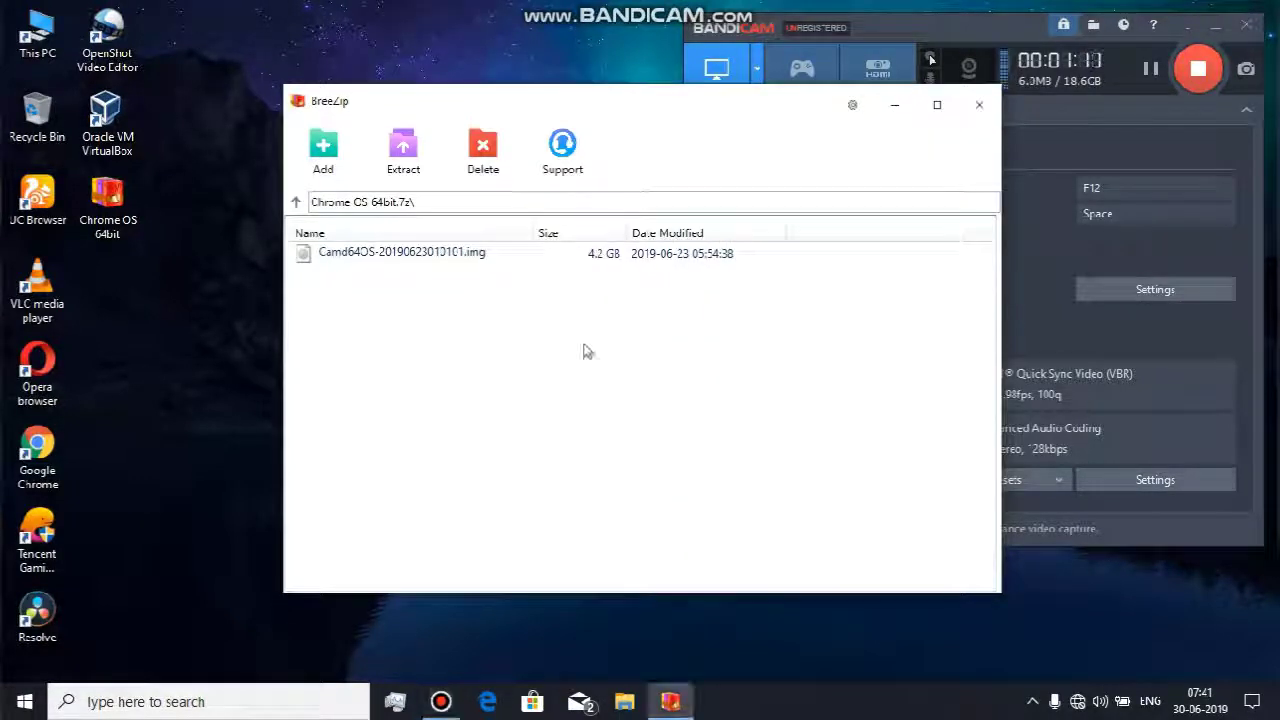
{"action": "left_click_drag", "start_coordinate": [671, 112], "coordinate": [557, 89]}
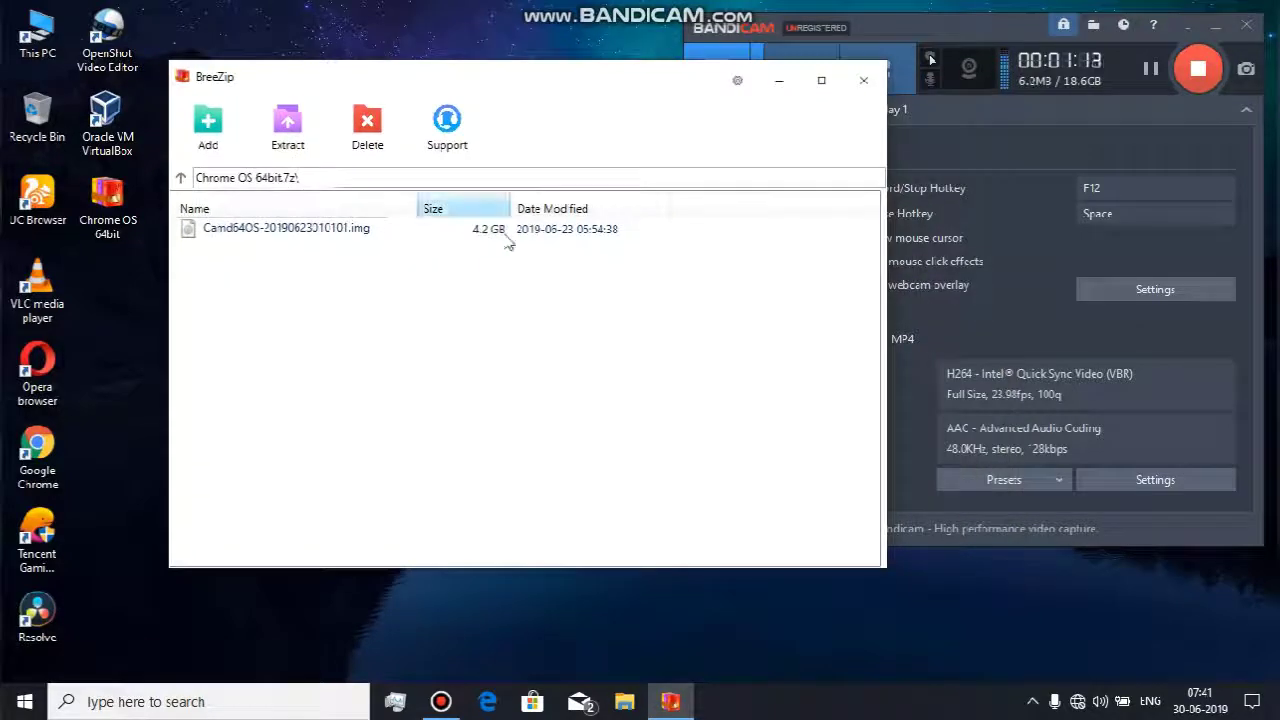
Step: Extract Camd64OS-20190623010101.img to the suggested Chrome OS 64bit folder on the desktop, waiting for BreeZip to respond
{"action": "left_click", "coordinate": [290, 130]}
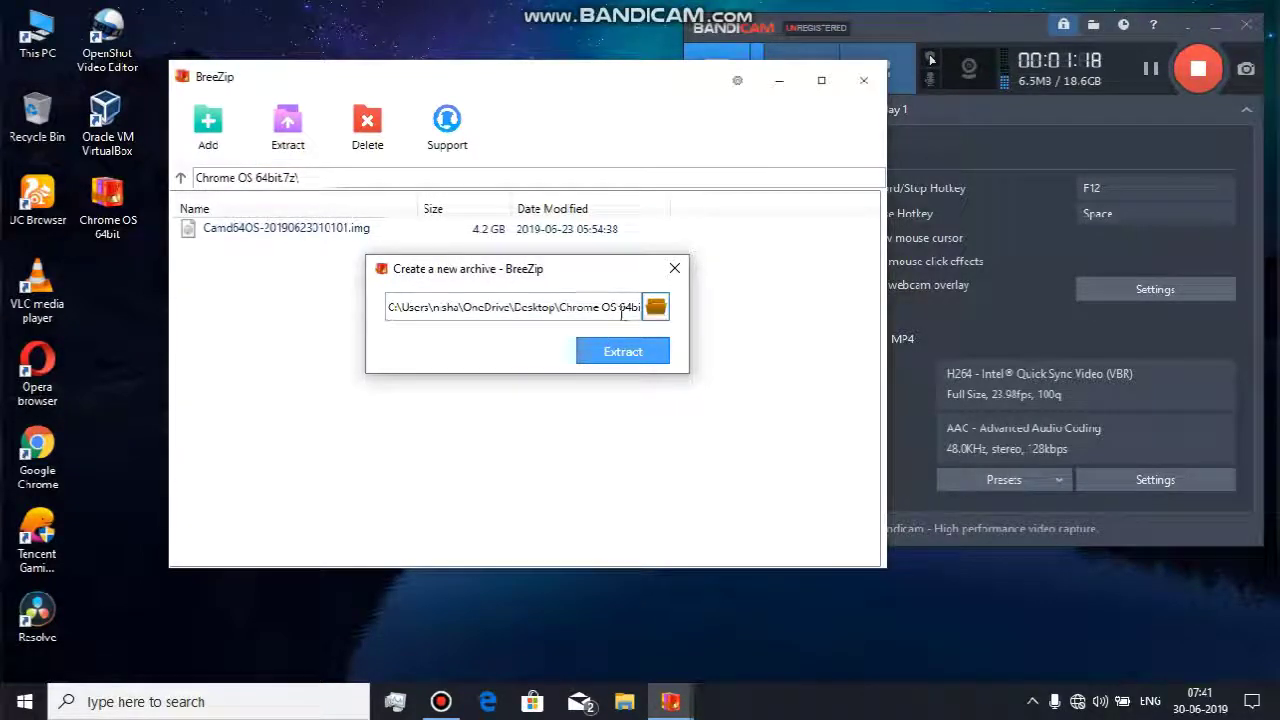
{"action": "left_click", "coordinate": [618, 361]}
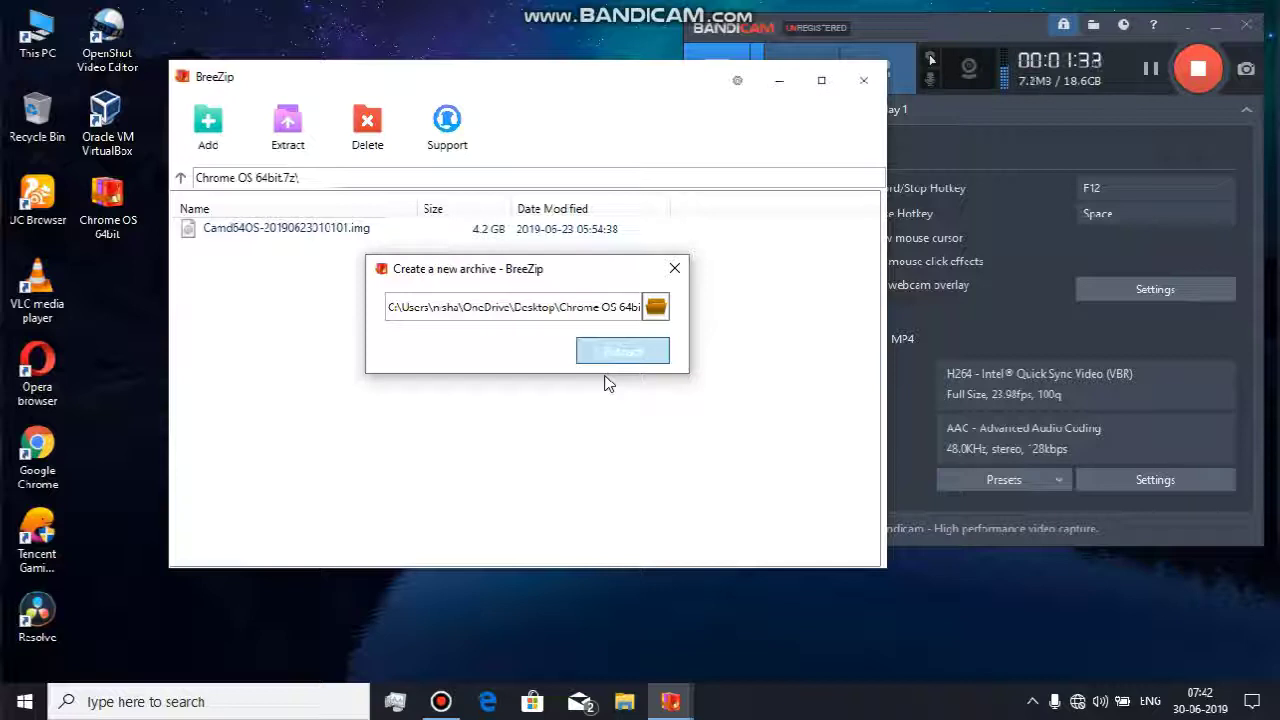
{"action": "left_click", "coordinate": [572, 298]}
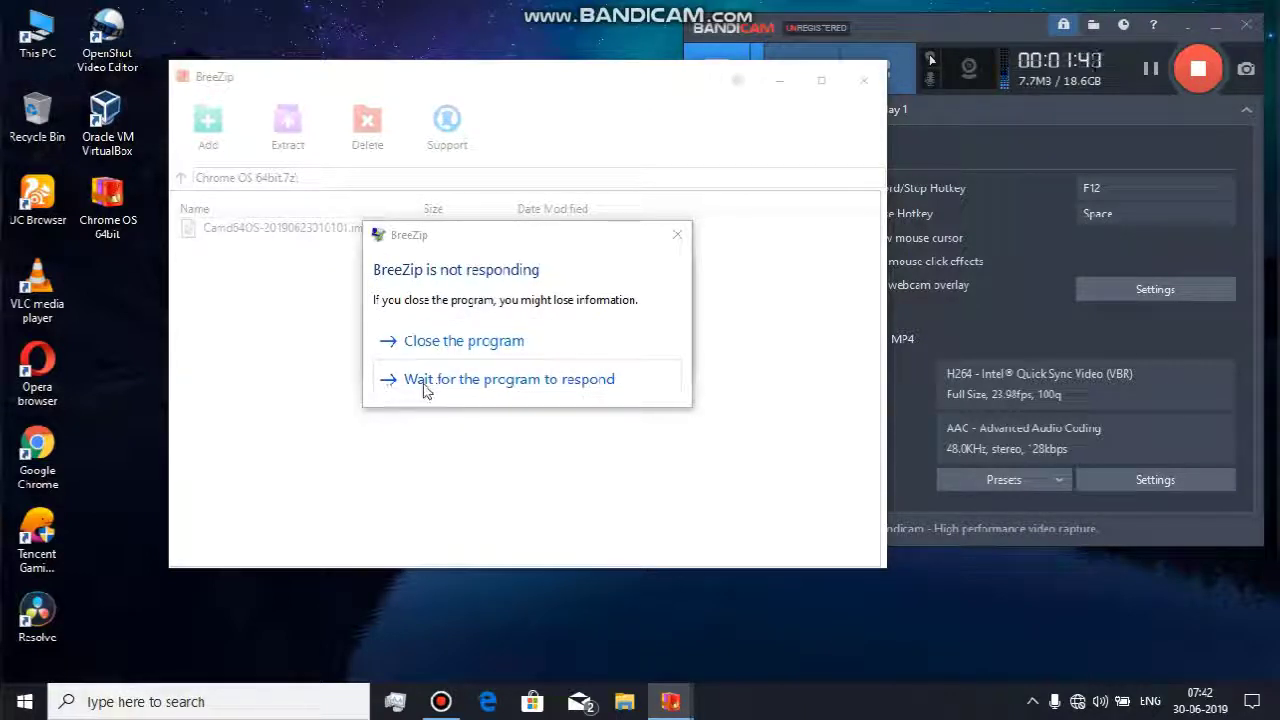
{"action": "left_click", "coordinate": [550, 380]}
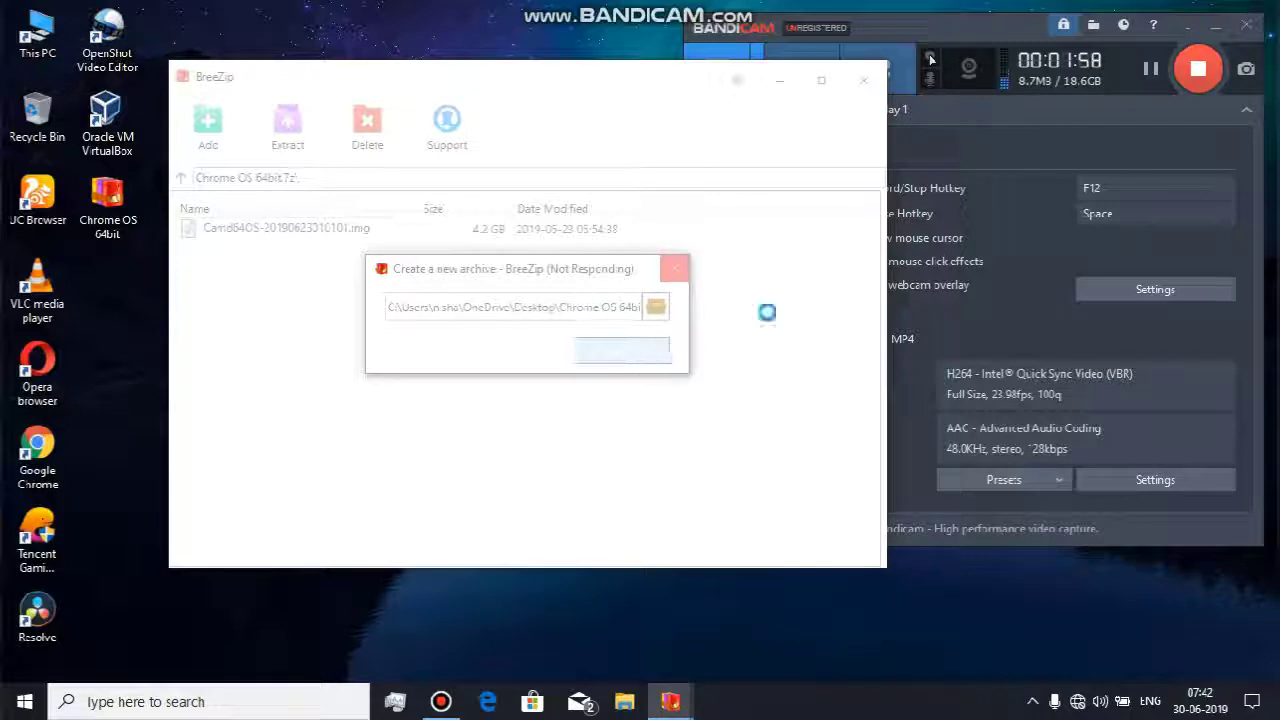
{"action": "left_click", "coordinate": [1154, 127]}
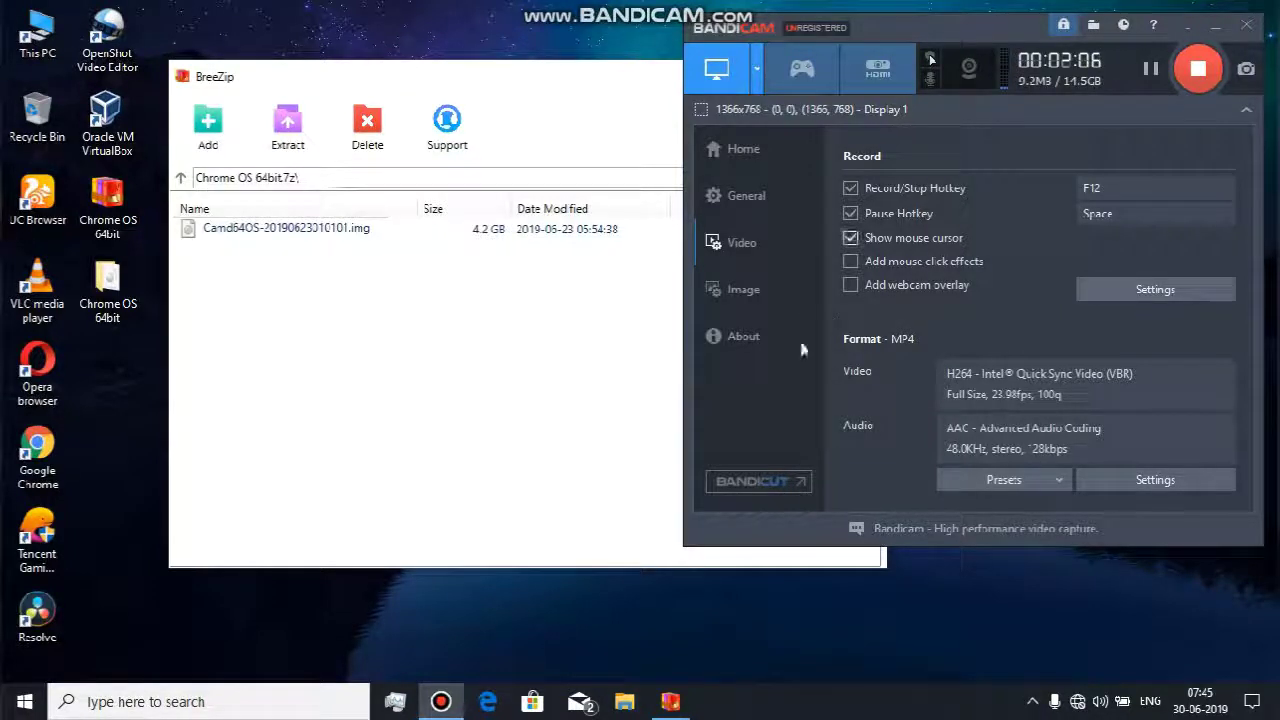
Step: Check the contents of the extracted Chrome OS 64bit folder, and close both the folder and BreeZip
{"action": "left_click", "coordinate": [575, 396]}
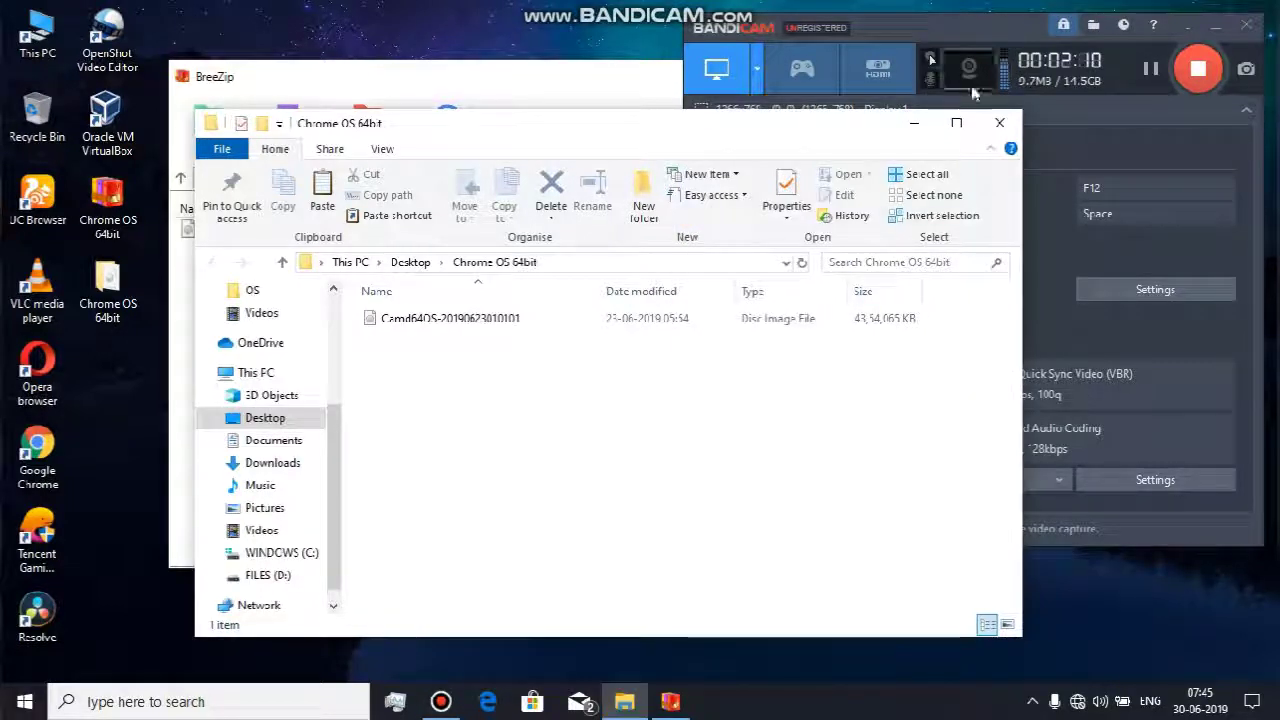
{"action": "left_click", "coordinate": [999, 122]}
{"action": "left_click", "coordinate": [632, 294]}
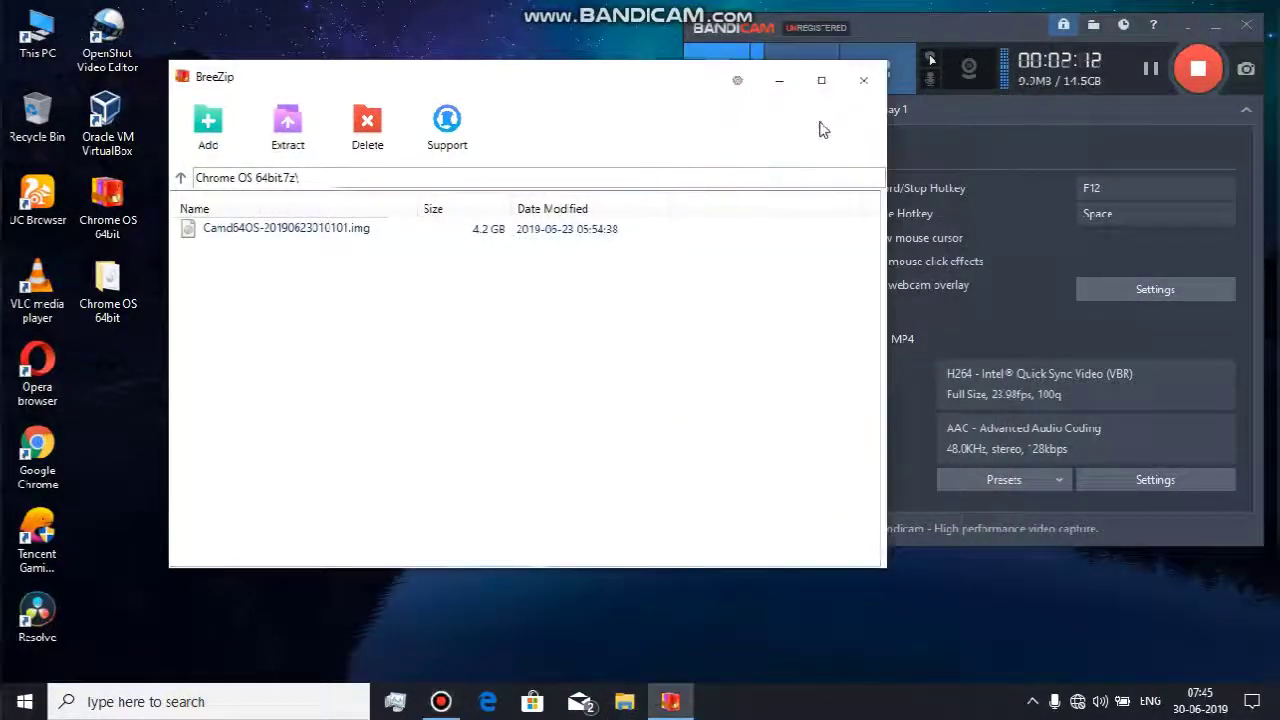
{"action": "left_click", "coordinate": [866, 79]}
{"action": "left_click", "coordinate": [25, 701]}
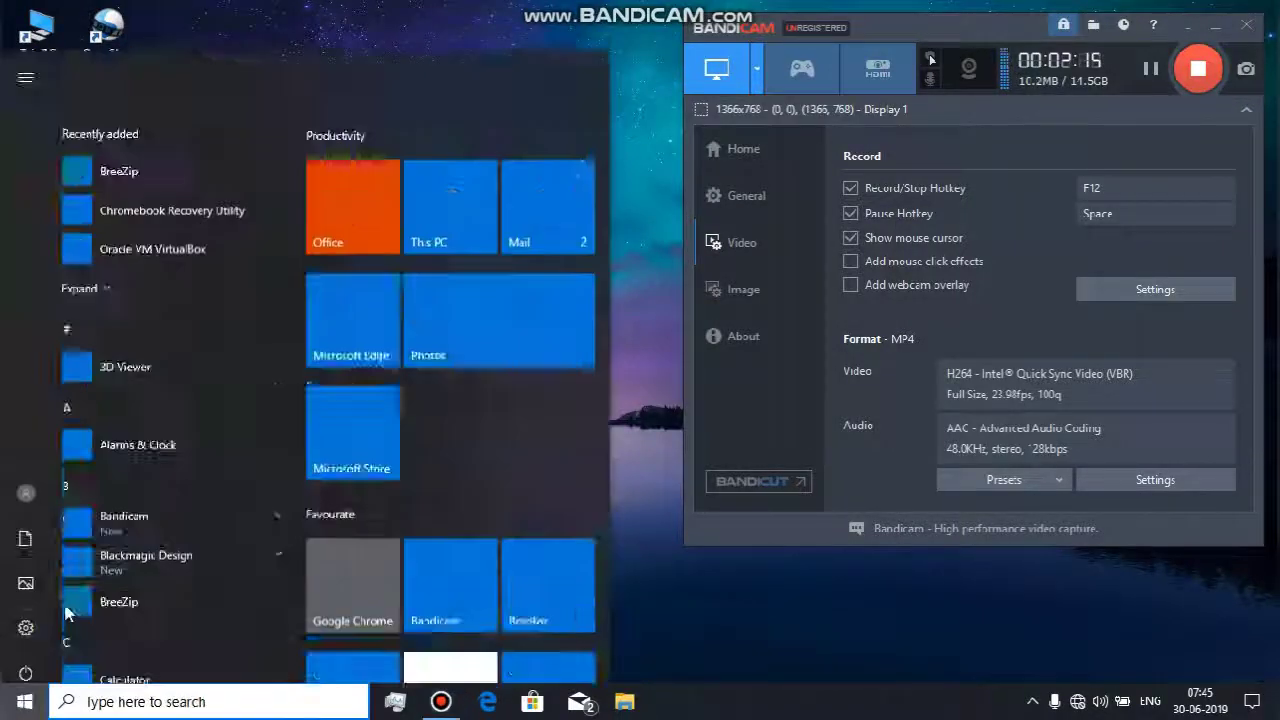
{"action": "scroll", "coordinate": [105, 488], "scroll_direction": "down", "scroll_amount": 5}
{"action": "scroll", "coordinate": [154, 425], "scroll_direction": "up", "scroll_amount": 5}
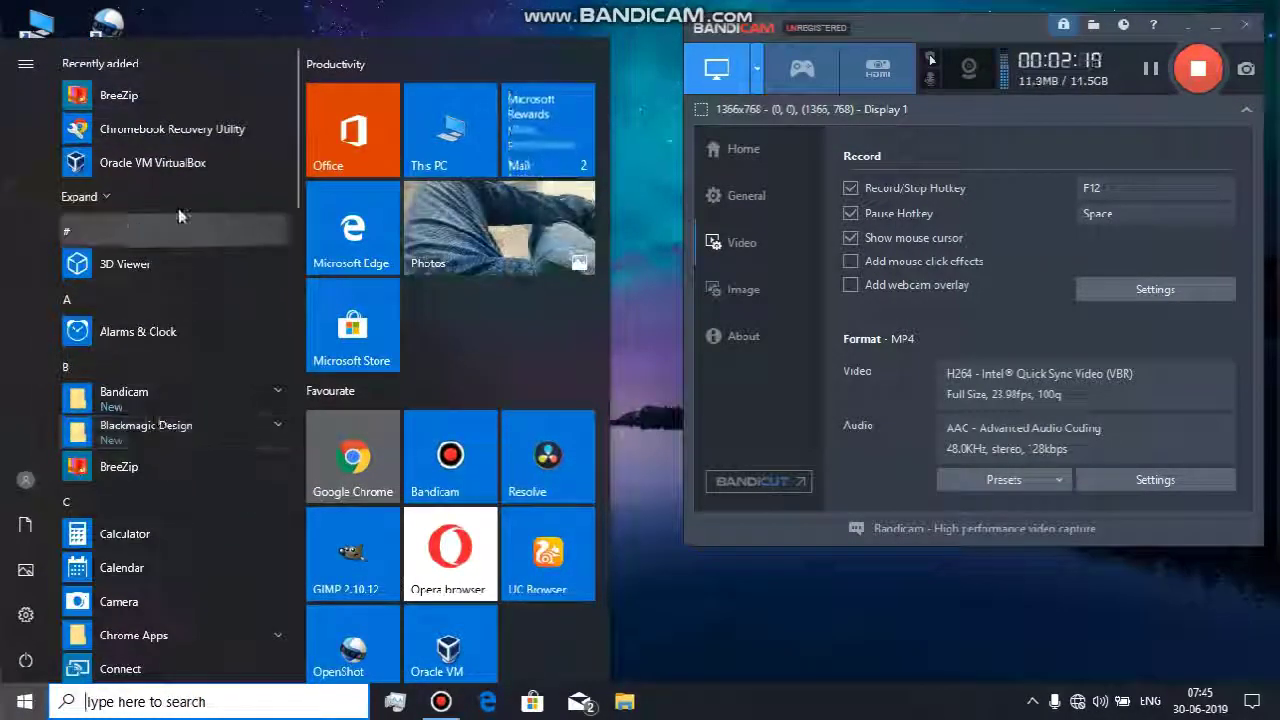
{"action": "scroll", "coordinate": [178, 540], "scroll_direction": "down", "scroll_amount": 2}
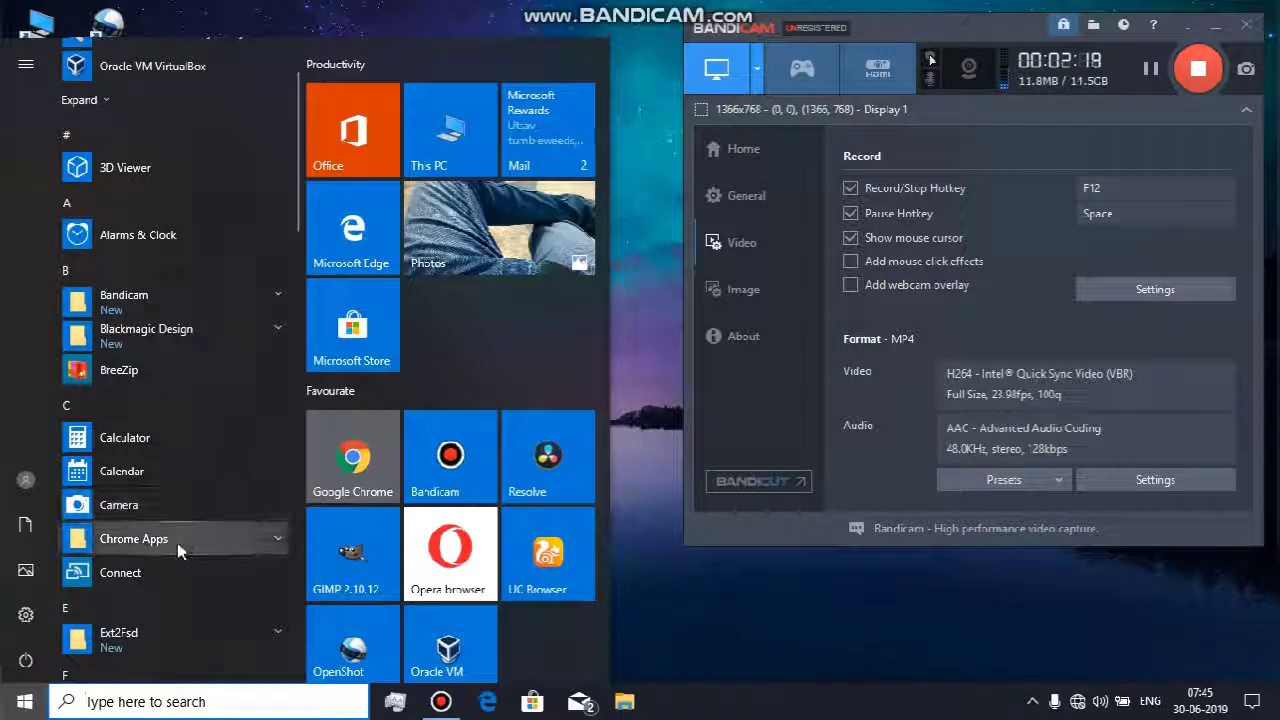
{"action": "left_click", "coordinate": [180, 540]}
{"action": "scroll", "coordinate": [178, 540], "scroll_direction": "down", "scroll_amount": 5}
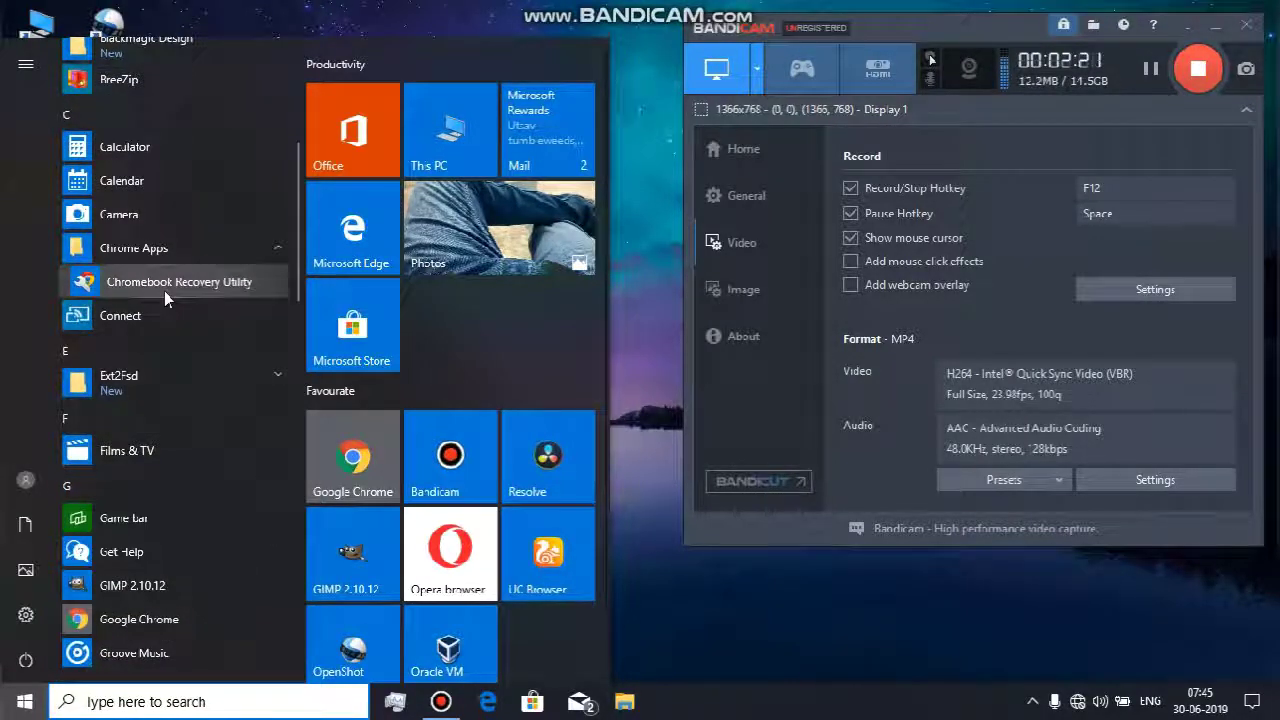
{"action": "left_click", "coordinate": [648, 376]}
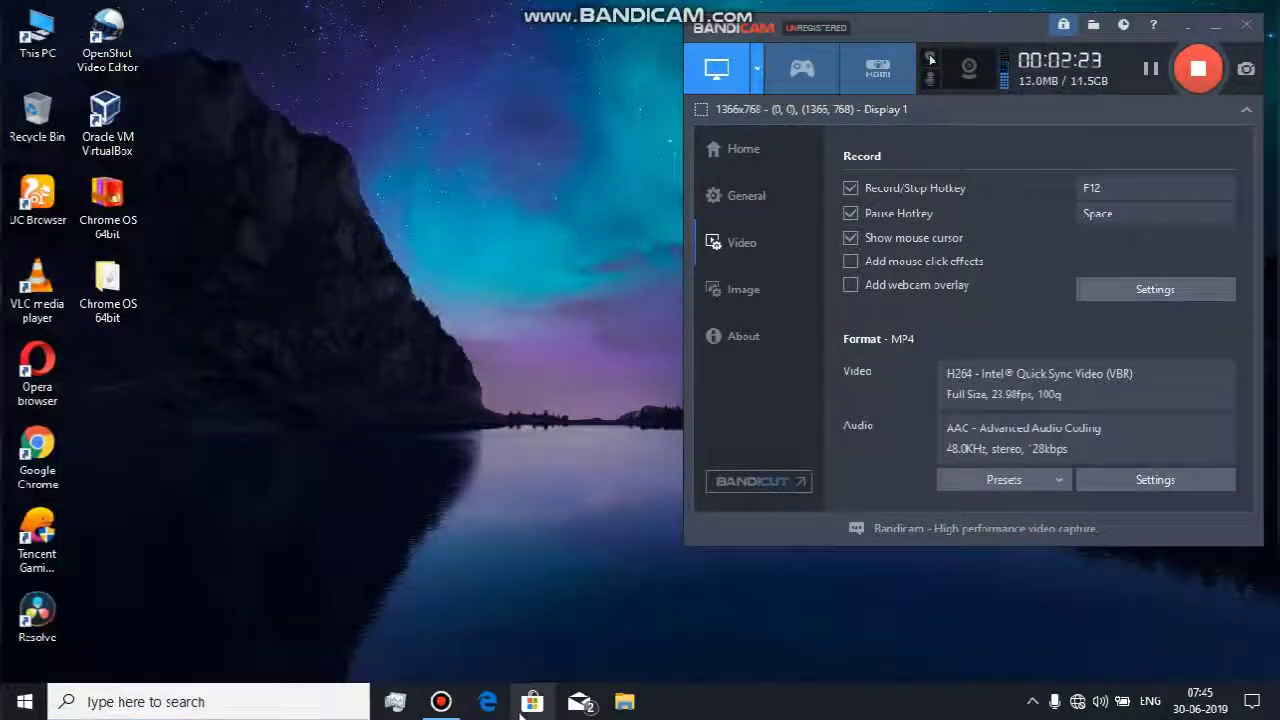
Step: Launch Chromebook Recovery Utility from the installed Chrome Apps and bring its window to the front
{"action": "left_click", "coordinate": [60, 701]}
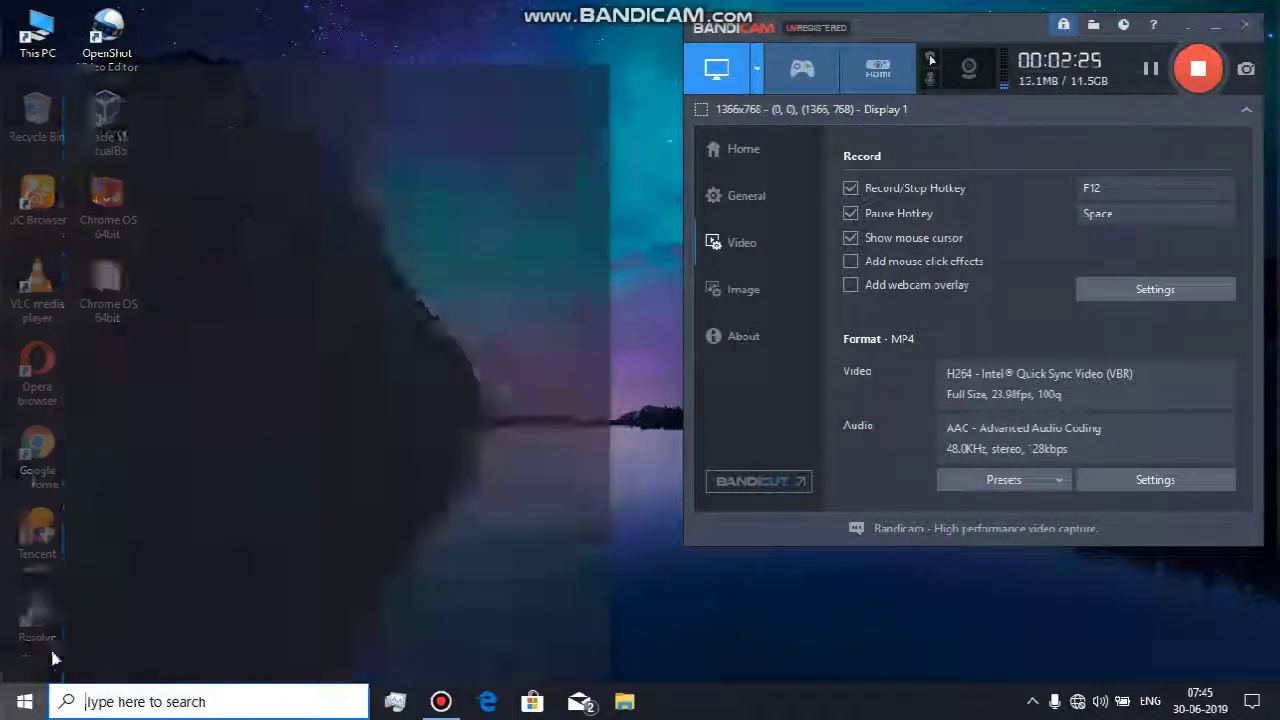
{"action": "scroll", "coordinate": [136, 478], "scroll_direction": "down", "scroll_amount": 5}
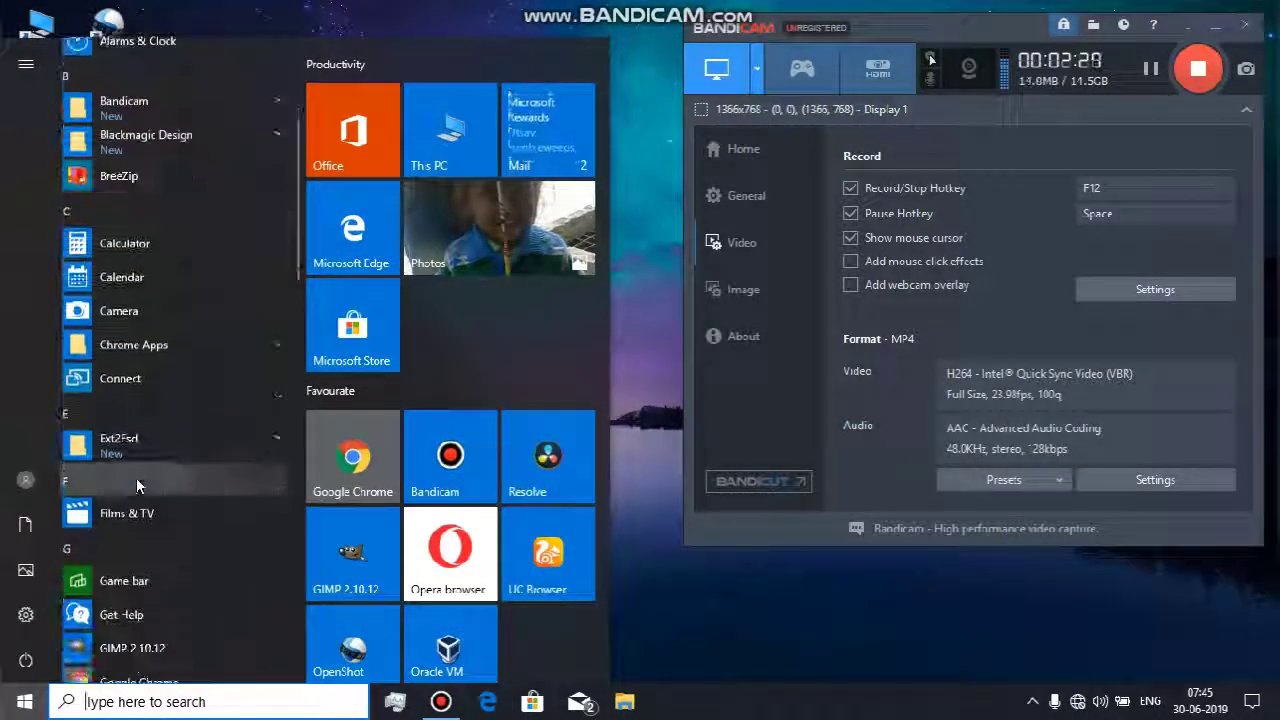
{"action": "left_click", "coordinate": [169, 345]}
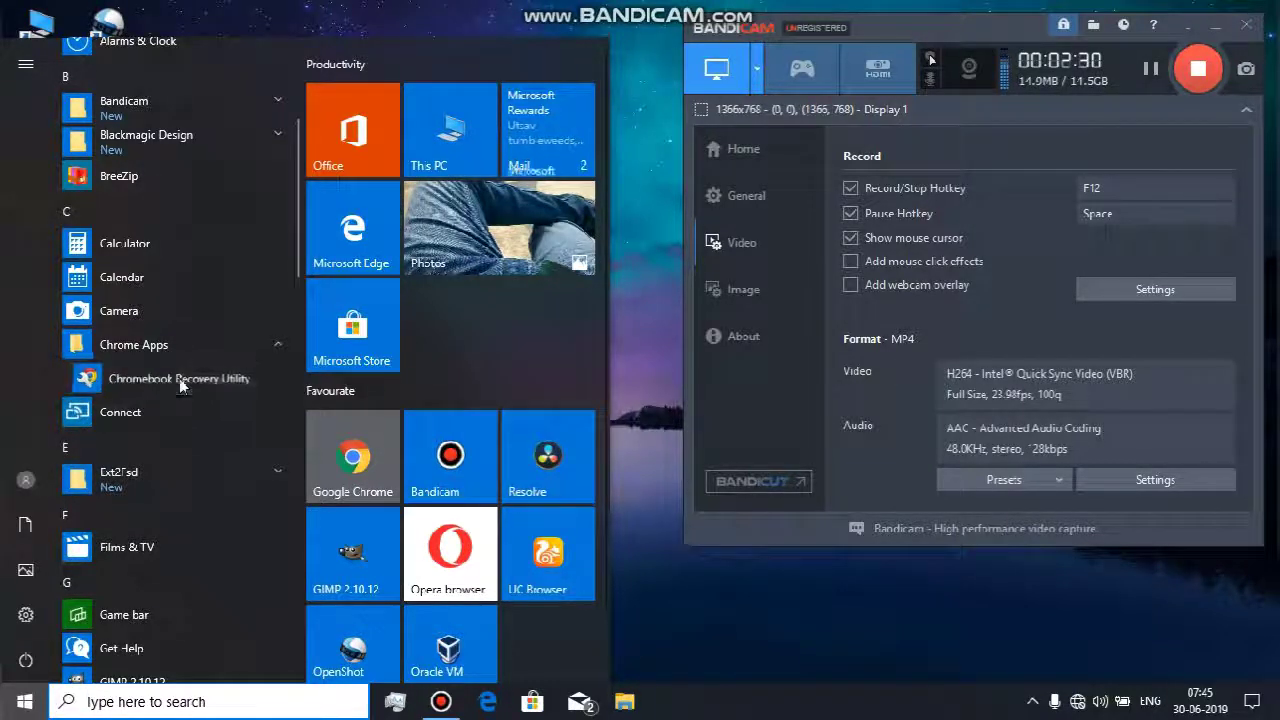
{"action": "left_click", "coordinate": [179, 378]}
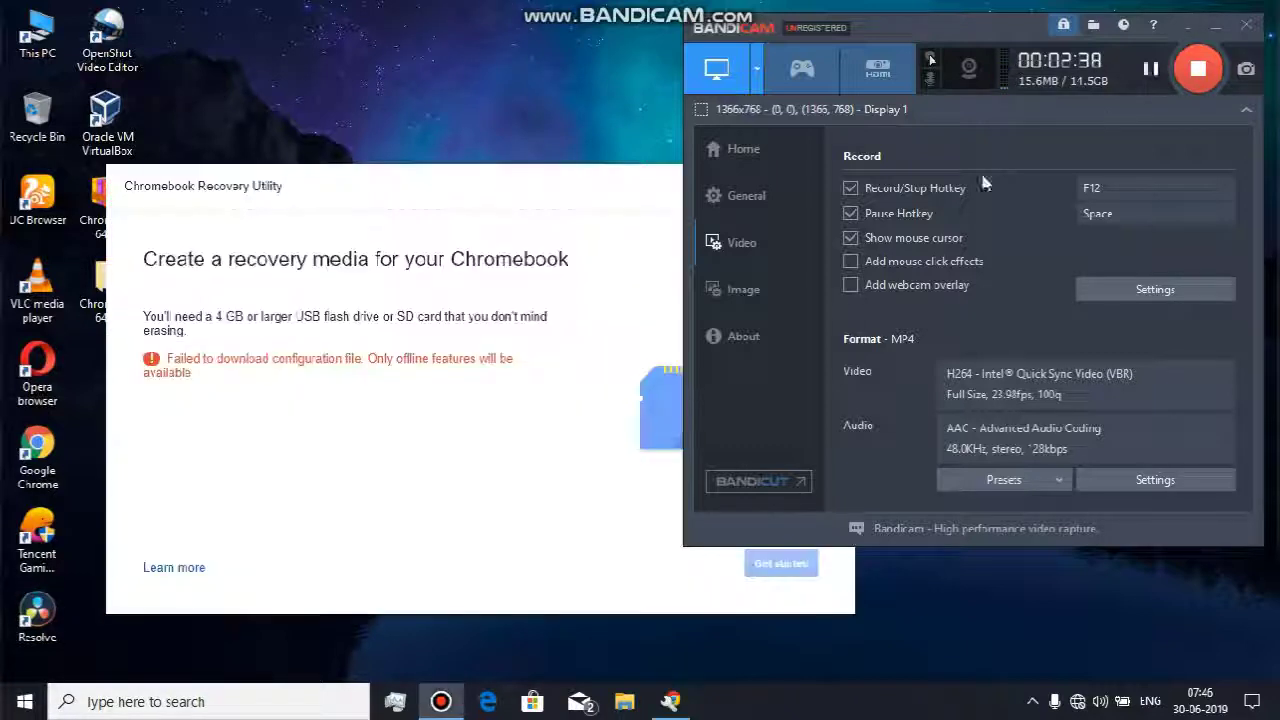
{"action": "left_click", "coordinate": [523, 423]}
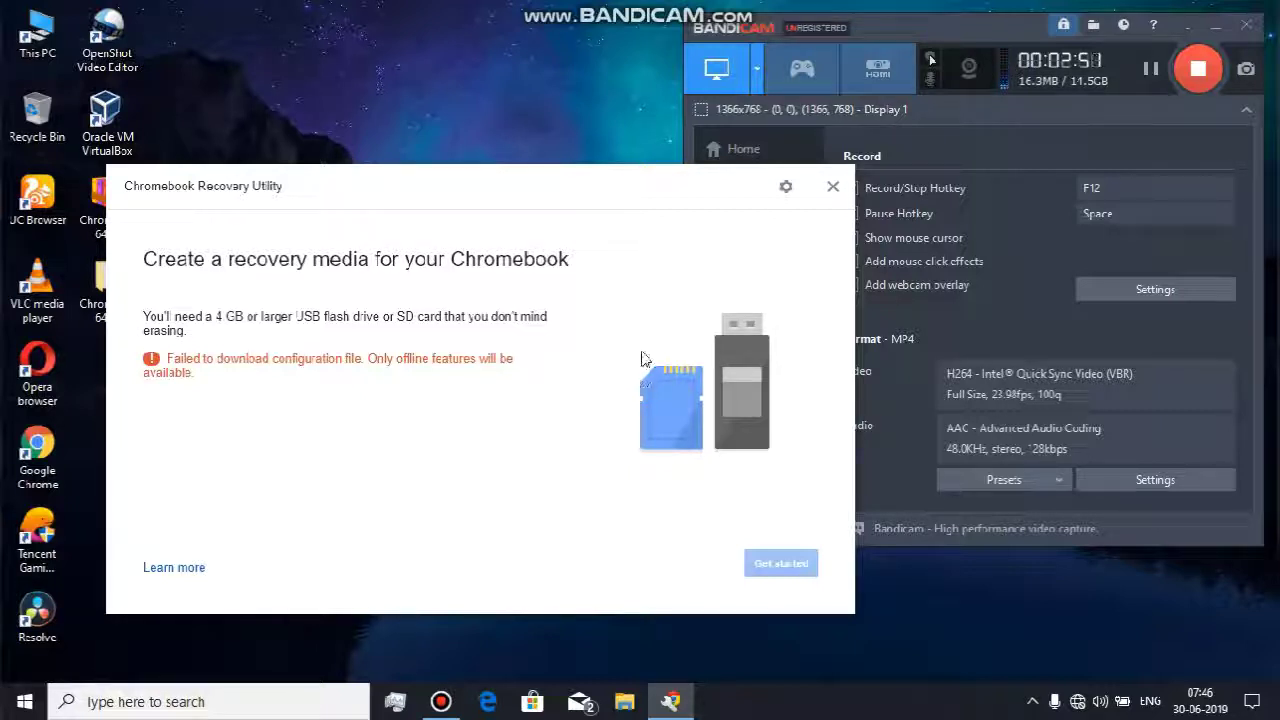
Step: Choose to use a local image as the source for the recovery media
{"action": "left_click", "coordinate": [786, 189]}
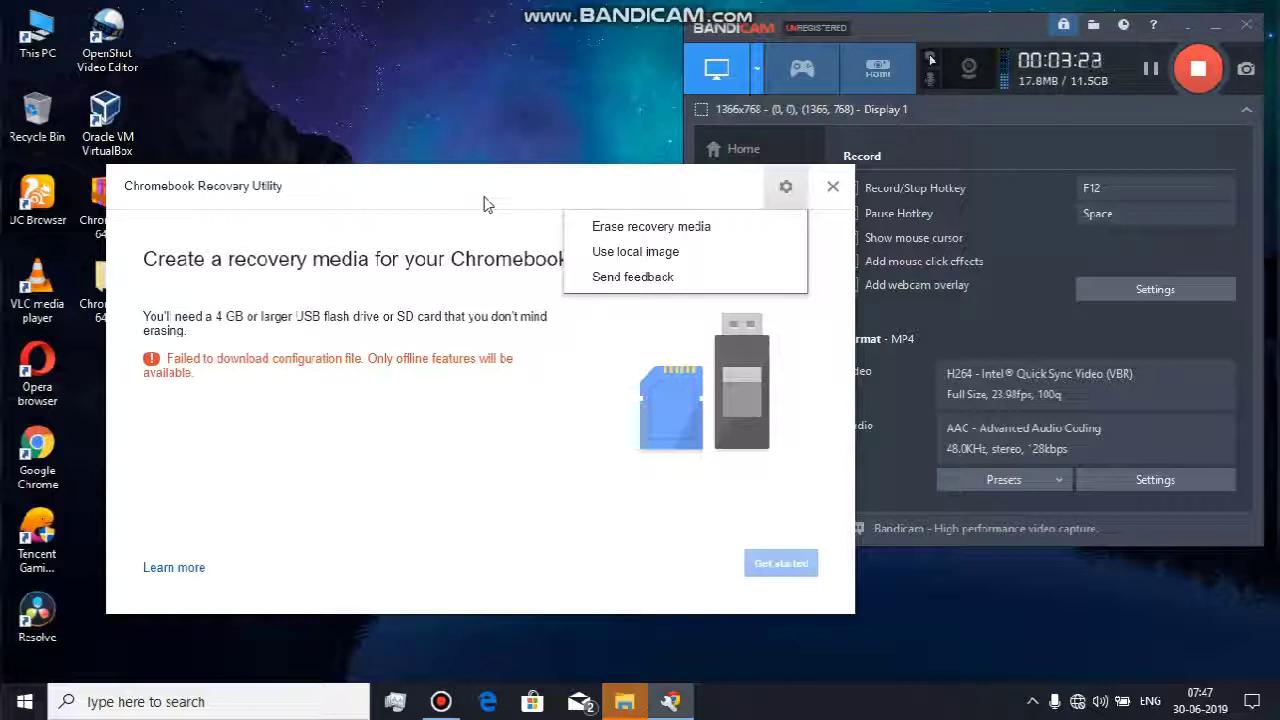
{"action": "left_click", "coordinate": [597, 372]}
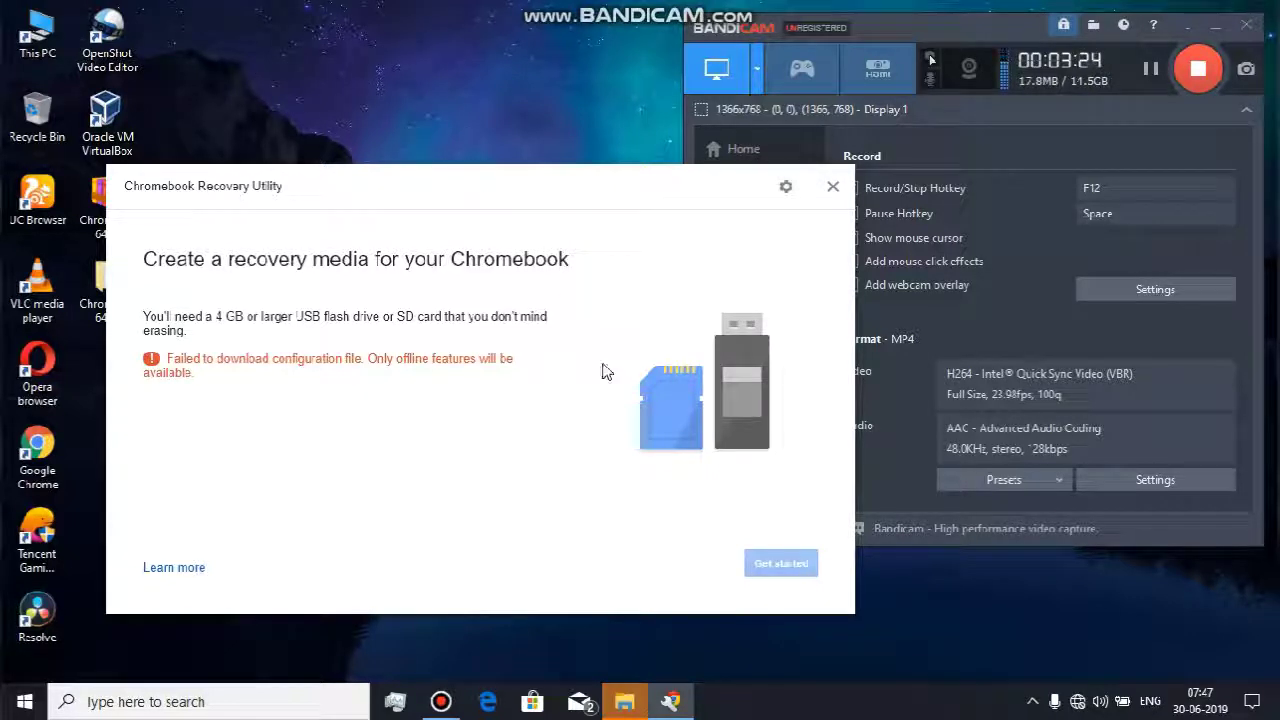
{"action": "left_click", "coordinate": [786, 187]}
{"action": "left_click", "coordinate": [666, 258]}
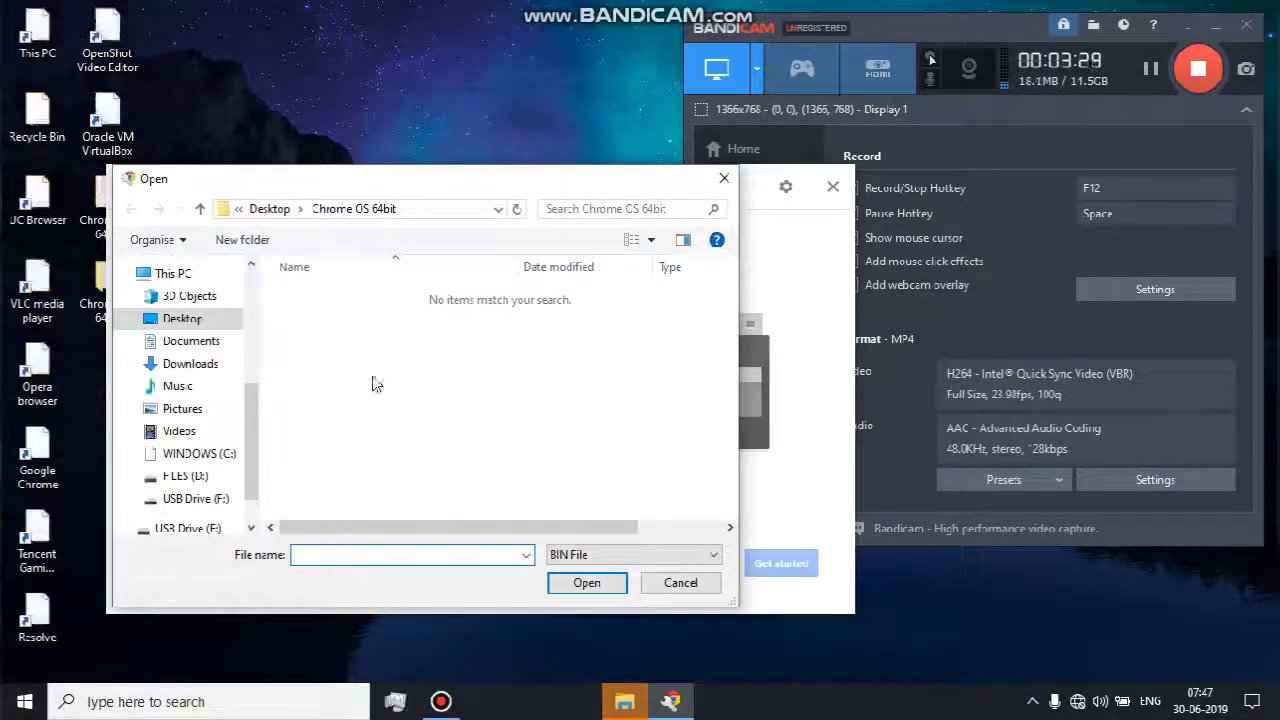
{"action": "left_click", "coordinate": [193, 320]}
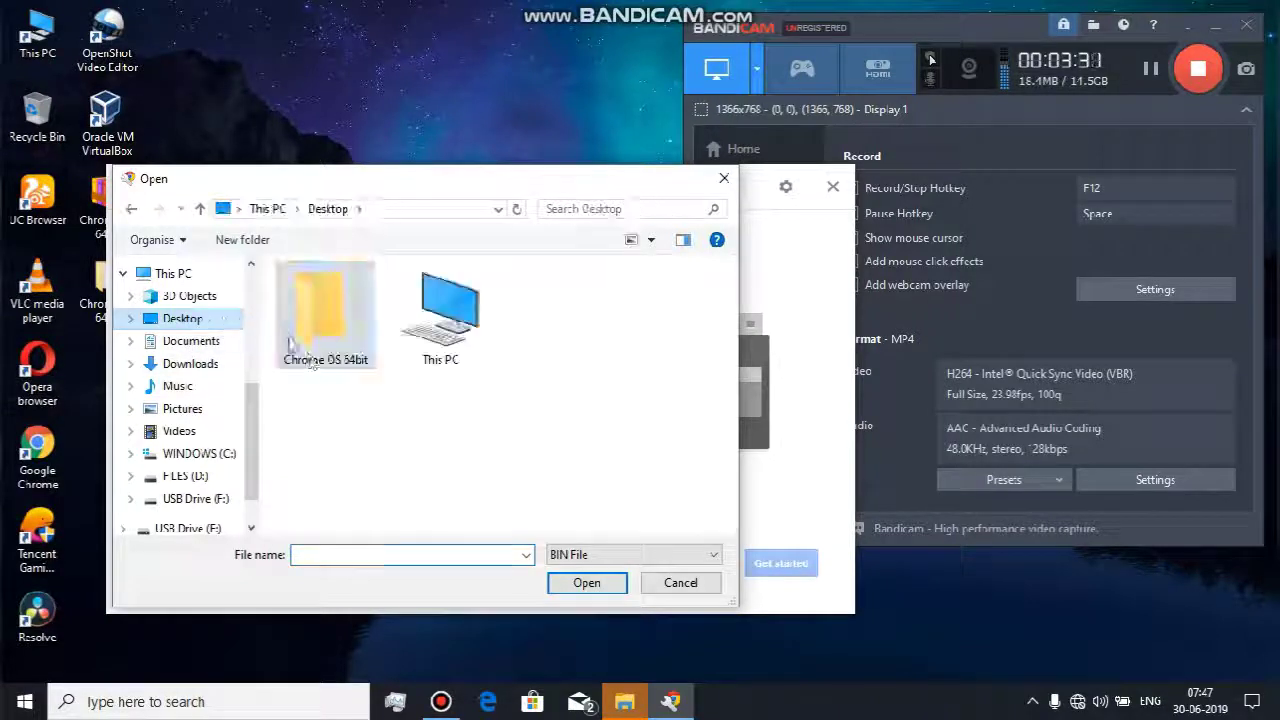
{"action": "double_click", "coordinate": [320, 330]}
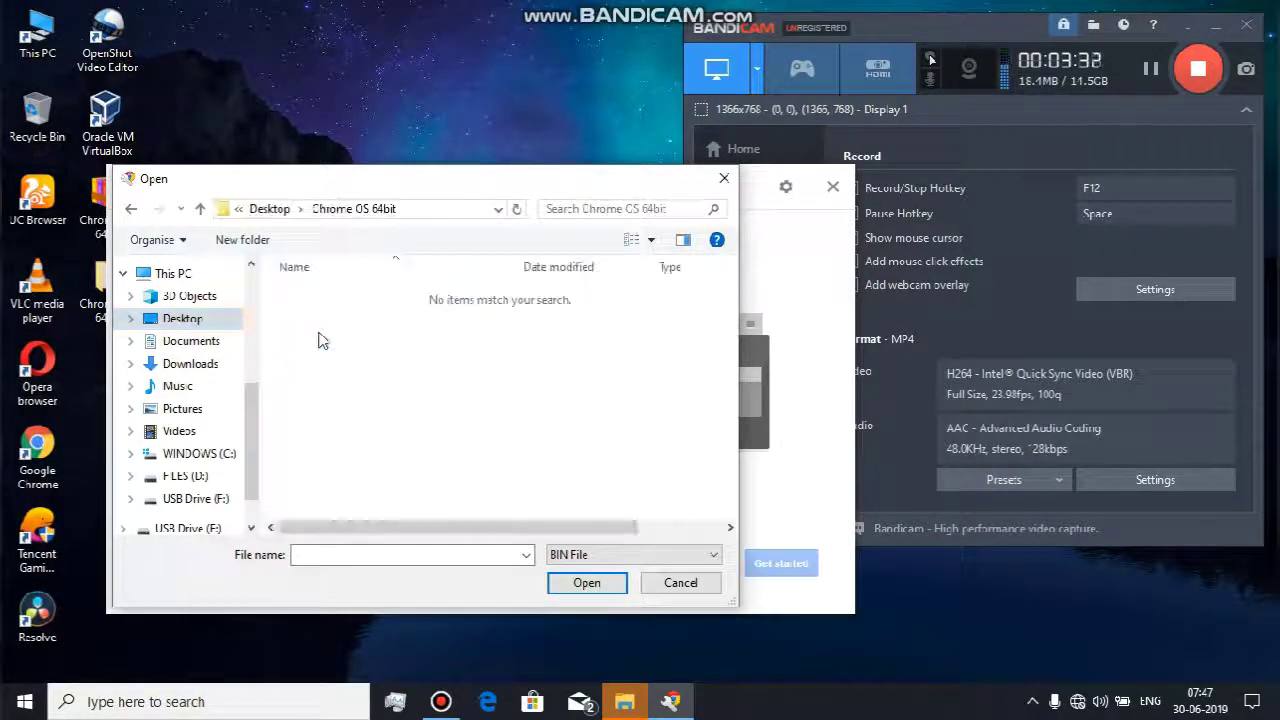
{"action": "left_click", "coordinate": [606, 555]}
{"action": "left_click", "coordinate": [606, 588]}
{"action": "left_click", "coordinate": [440, 300]}
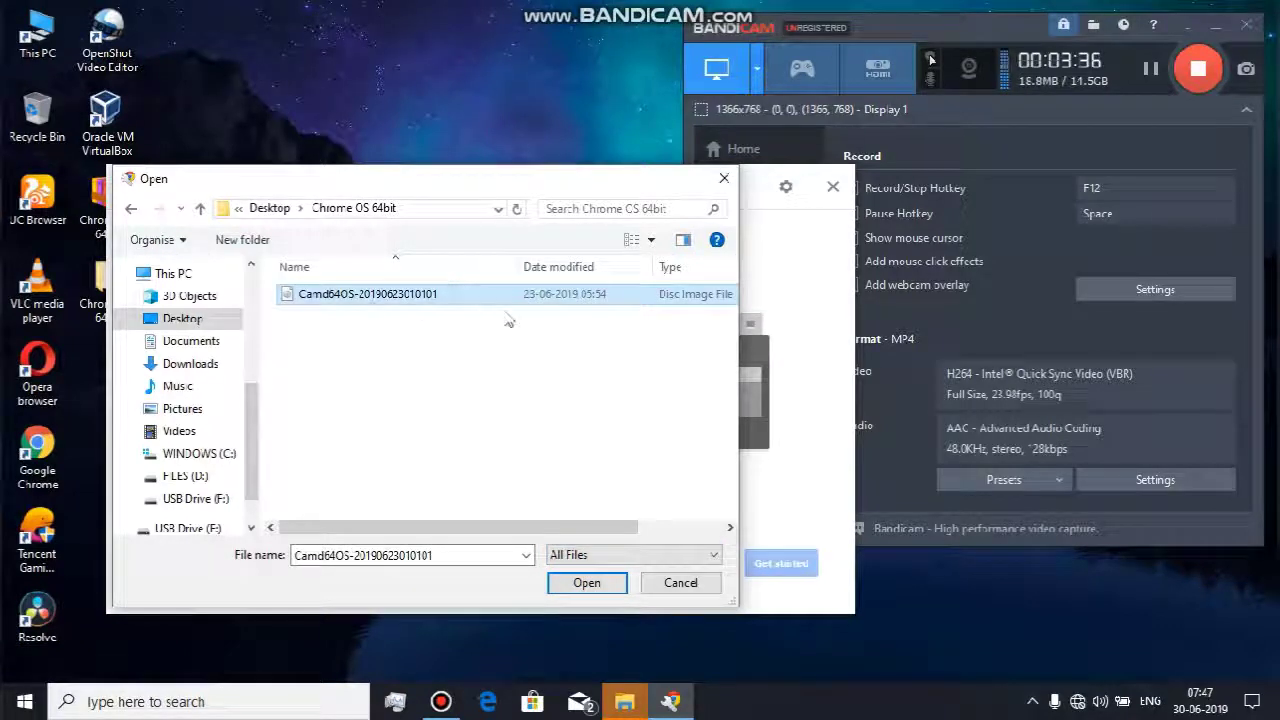
{"action": "left_click", "coordinate": [598, 583]}
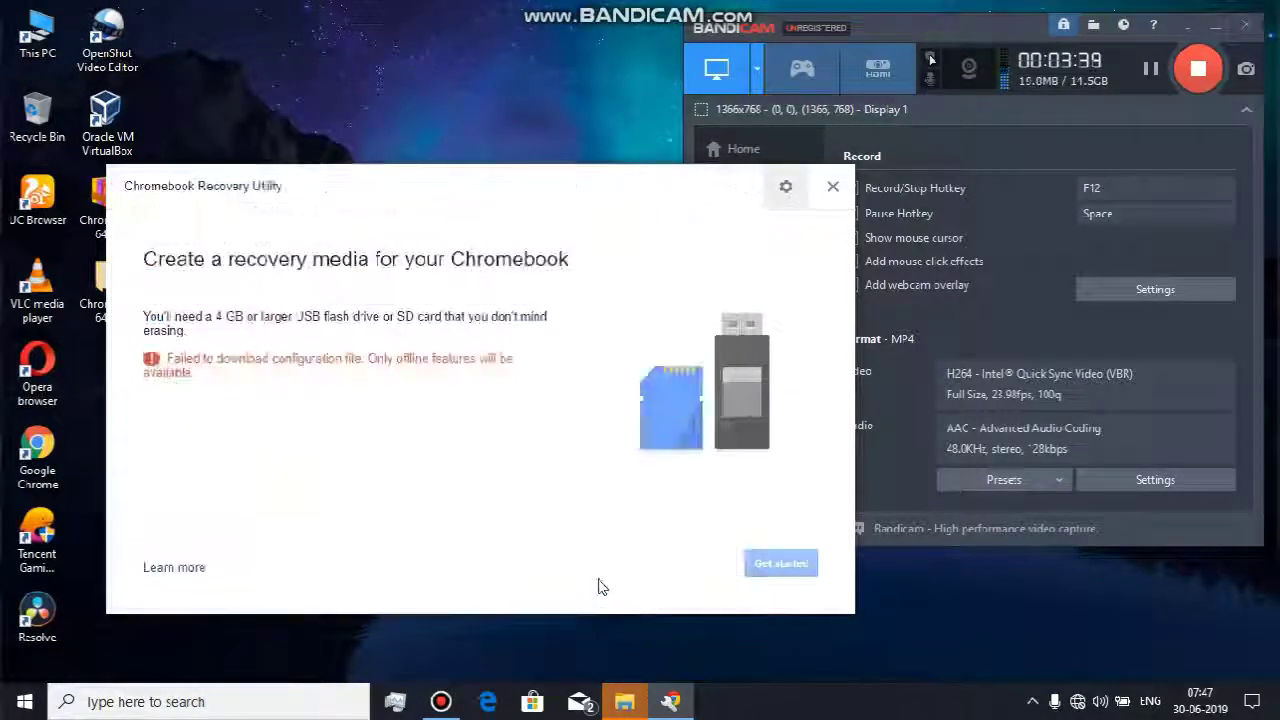
Step: Choose the Generic Mass-Storage 14.8 GB drive as the target media and start creating the recovery image on it
{"action": "left_click", "coordinate": [355, 361]}
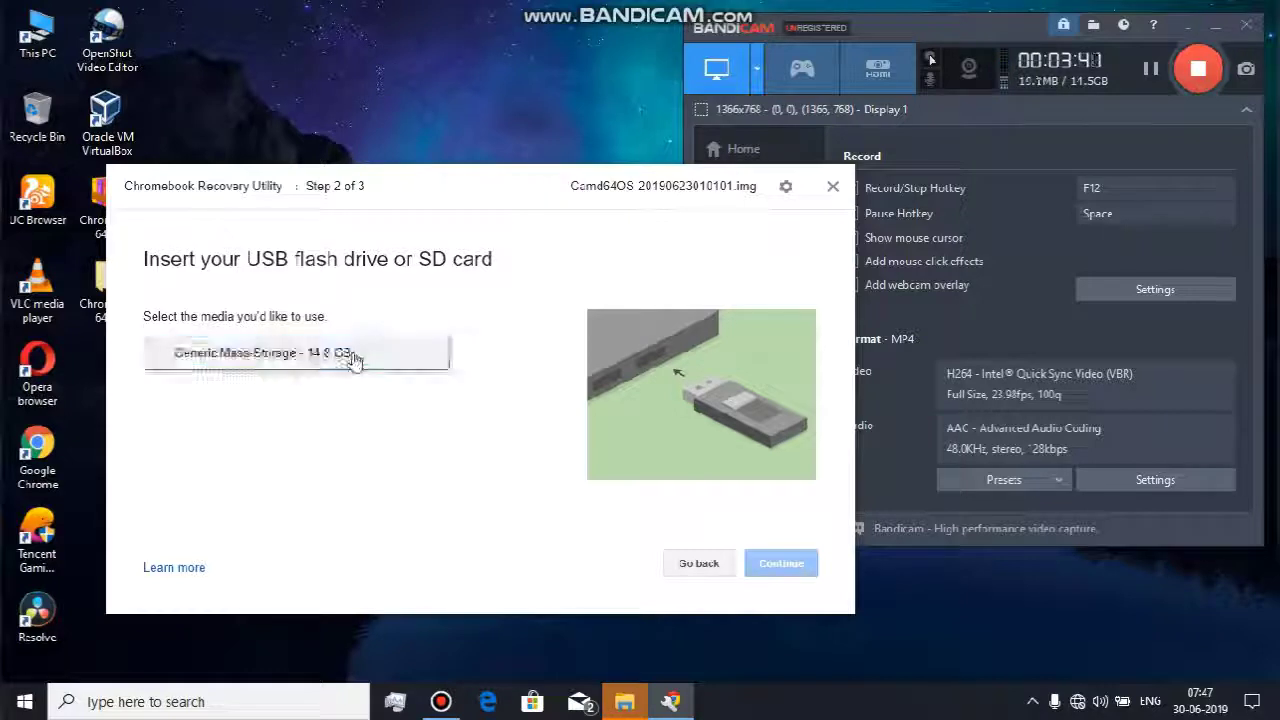
{"action": "left_click", "coordinate": [358, 357]}
{"action": "left_click", "coordinate": [350, 357]}
{"action": "left_click", "coordinate": [350, 355]}
{"action": "left_click", "coordinate": [802, 568]}
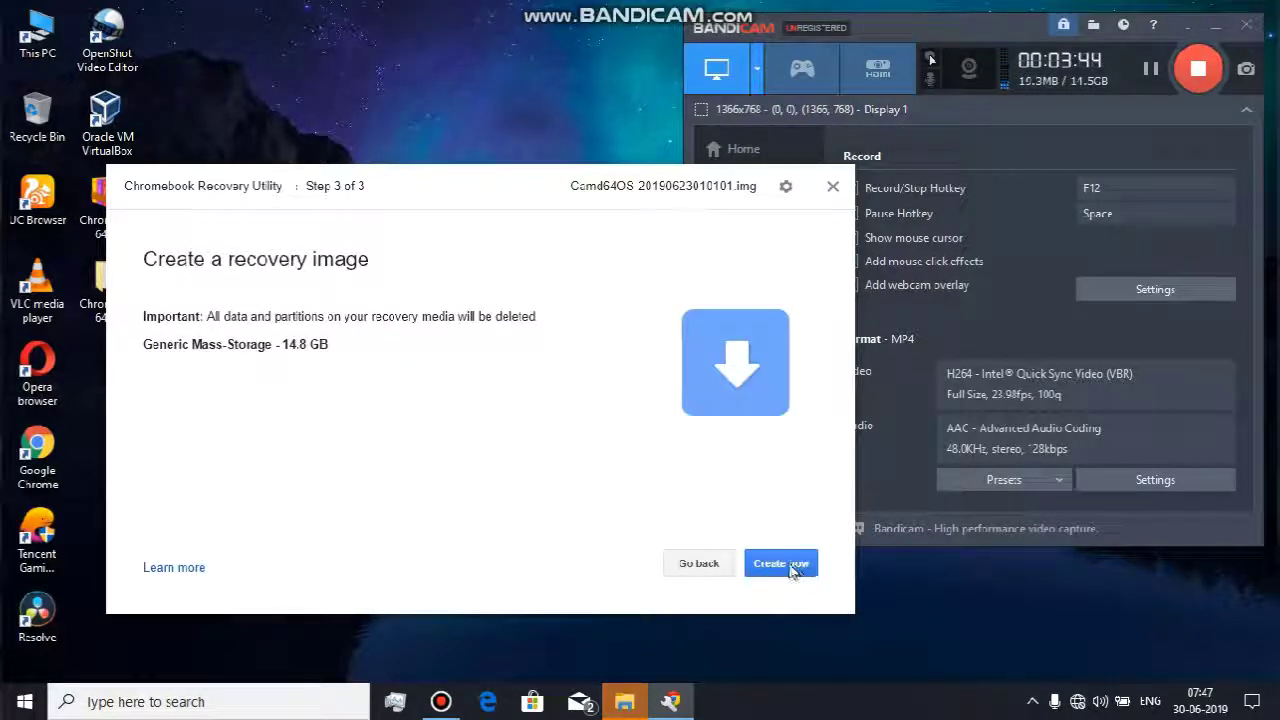
{"action": "left_click", "coordinate": [790, 566]}
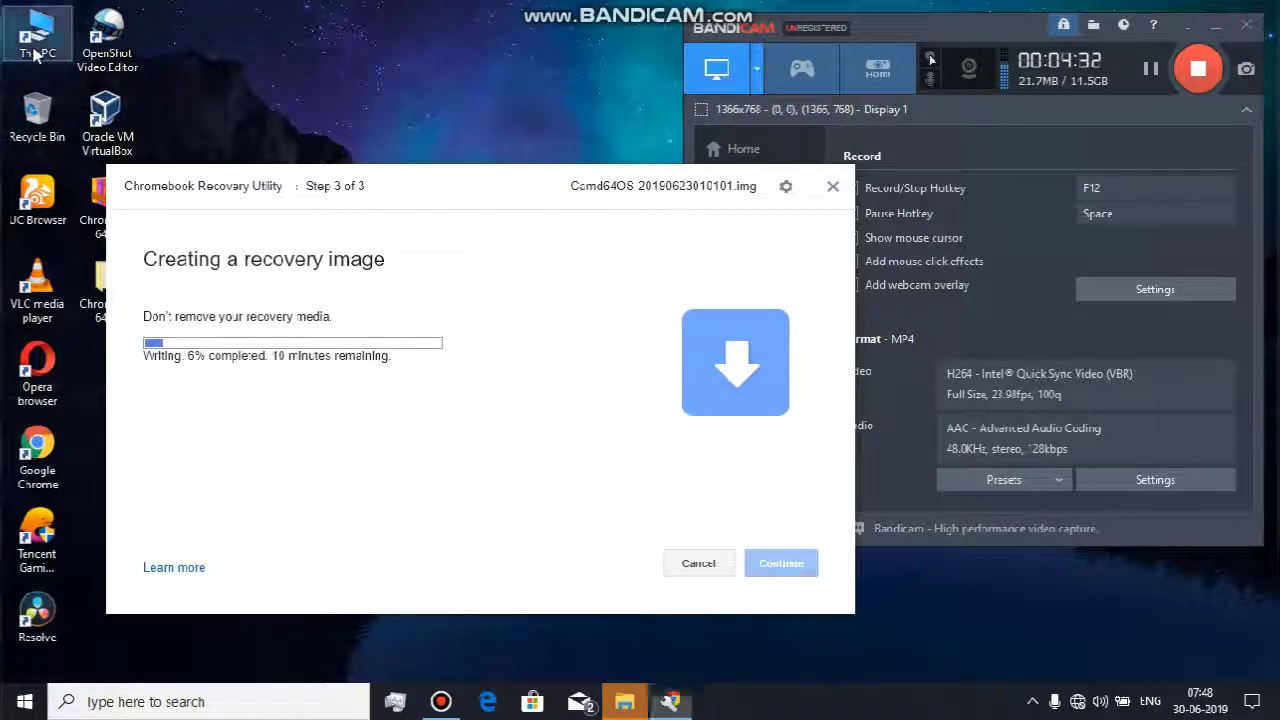
Step: Check the drives listed in This PC while the image is being written, and close the window
{"action": "key", "text": "super+e"}
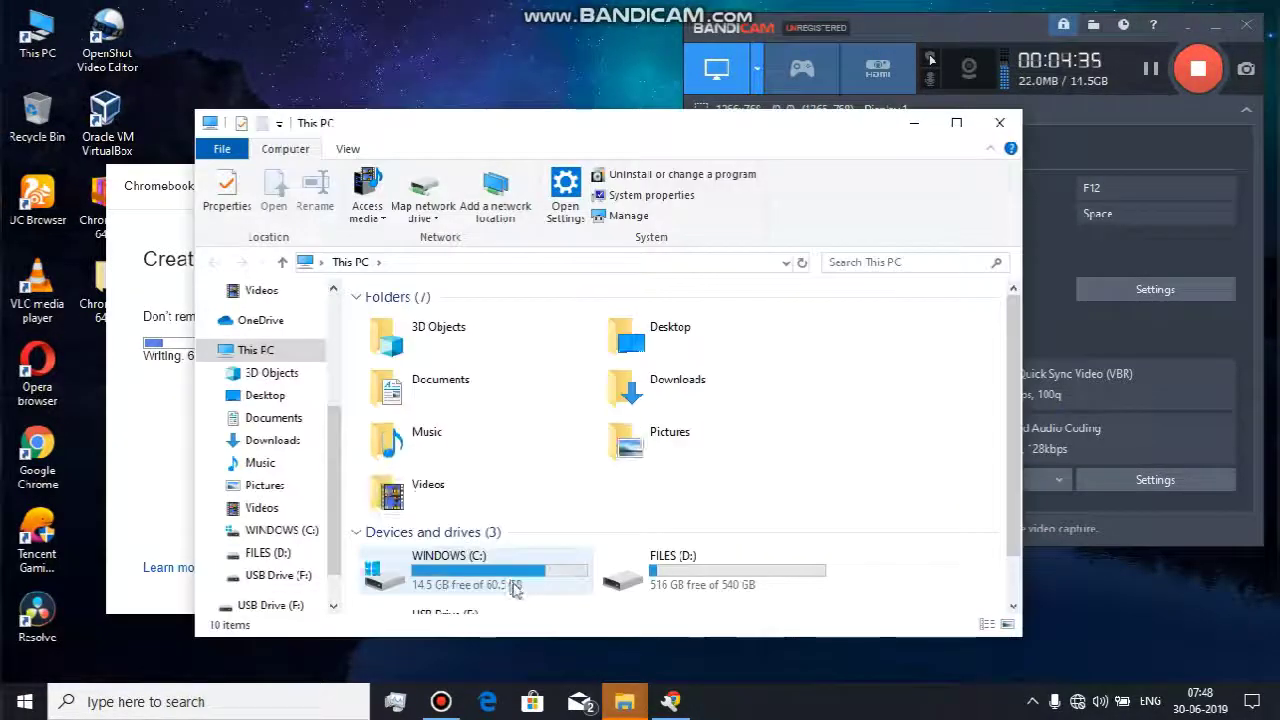
{"action": "scroll", "coordinate": [514, 586], "scroll_direction": "down", "scroll_amount": 1}
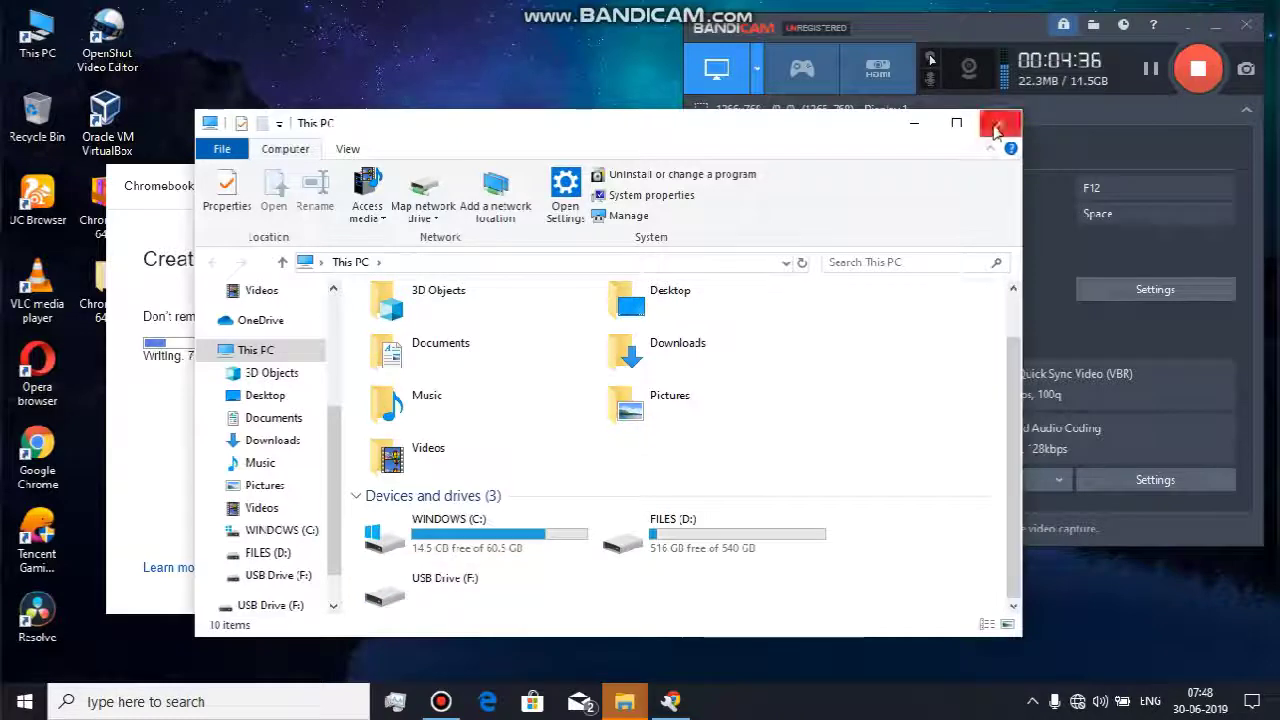
{"action": "left_click", "coordinate": [999, 122]}
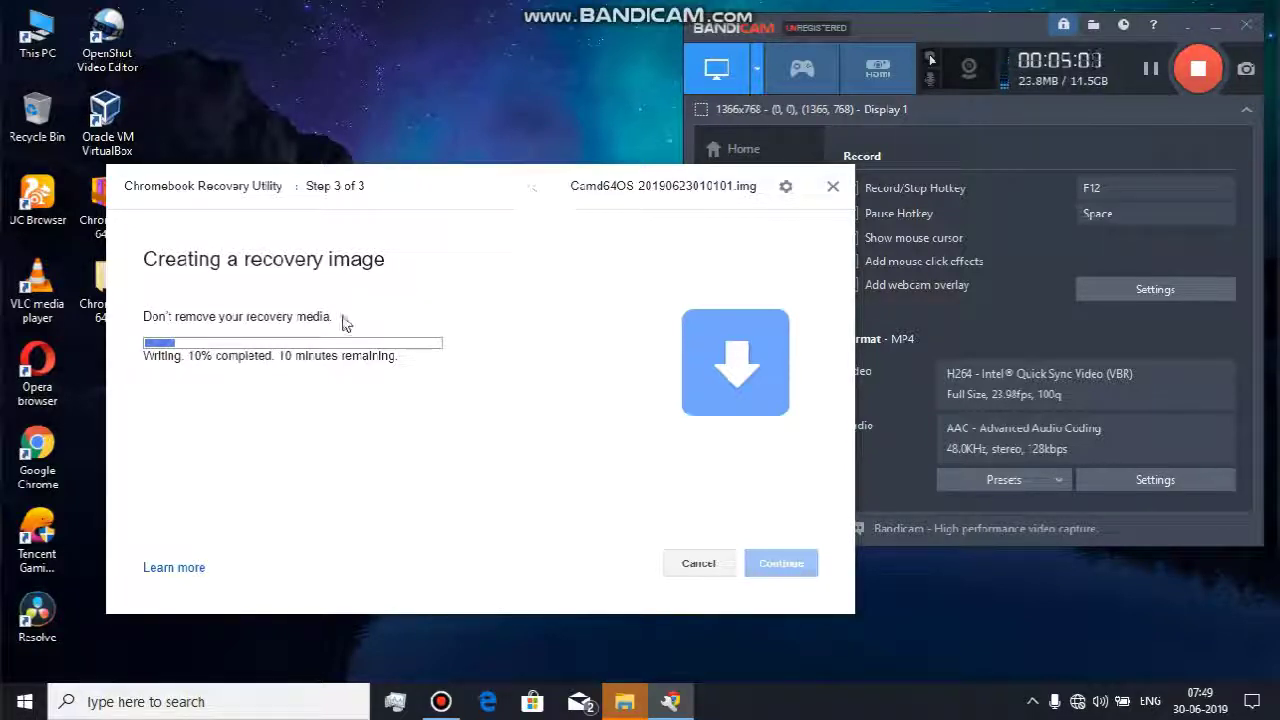
{"action": "left_click_drag", "start_coordinate": [499, 190], "coordinate": [463, 174]}
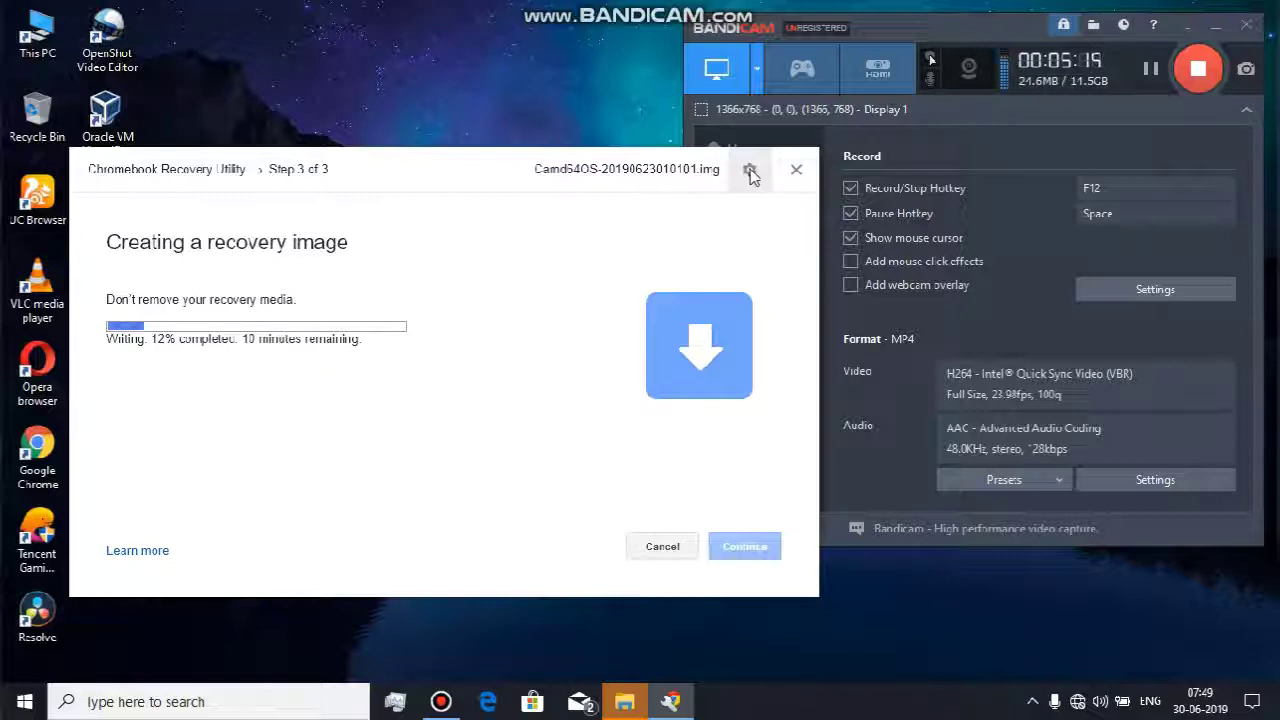
{"action": "left_click", "coordinate": [751, 172]}
{"action": "left_click", "coordinate": [751, 172]}
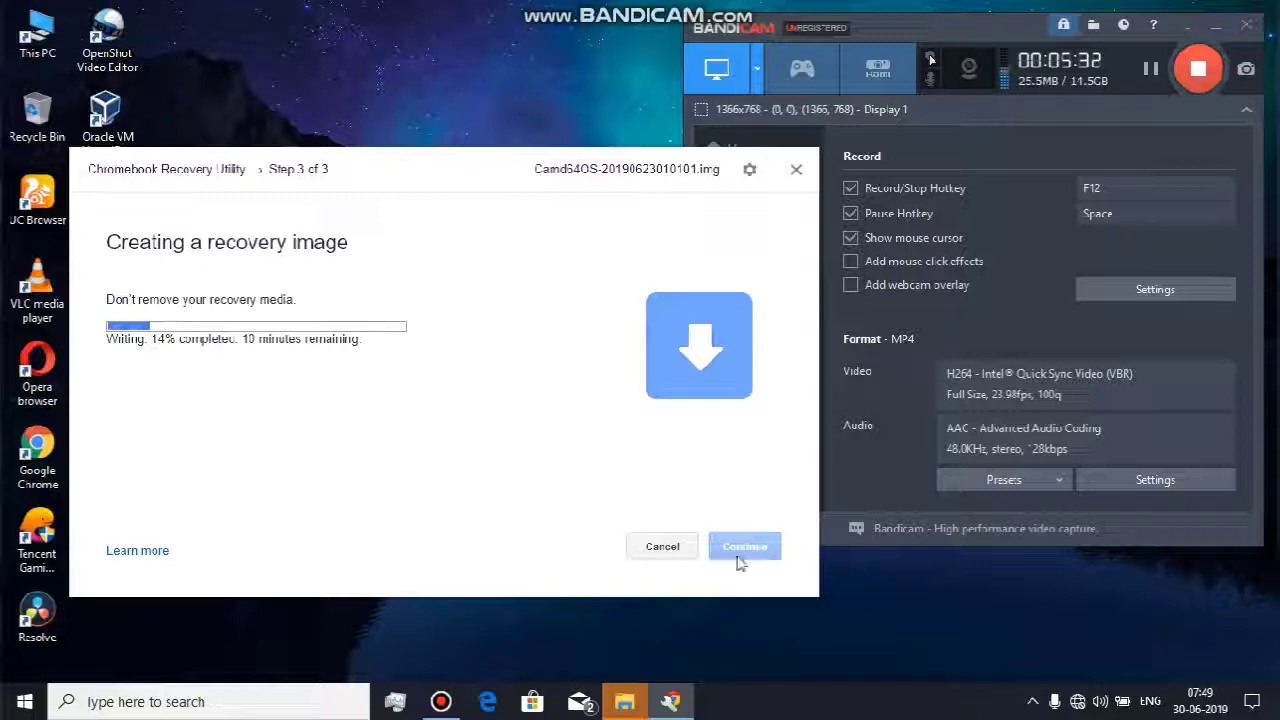
{"action": "left_click", "coordinate": [662, 547]}
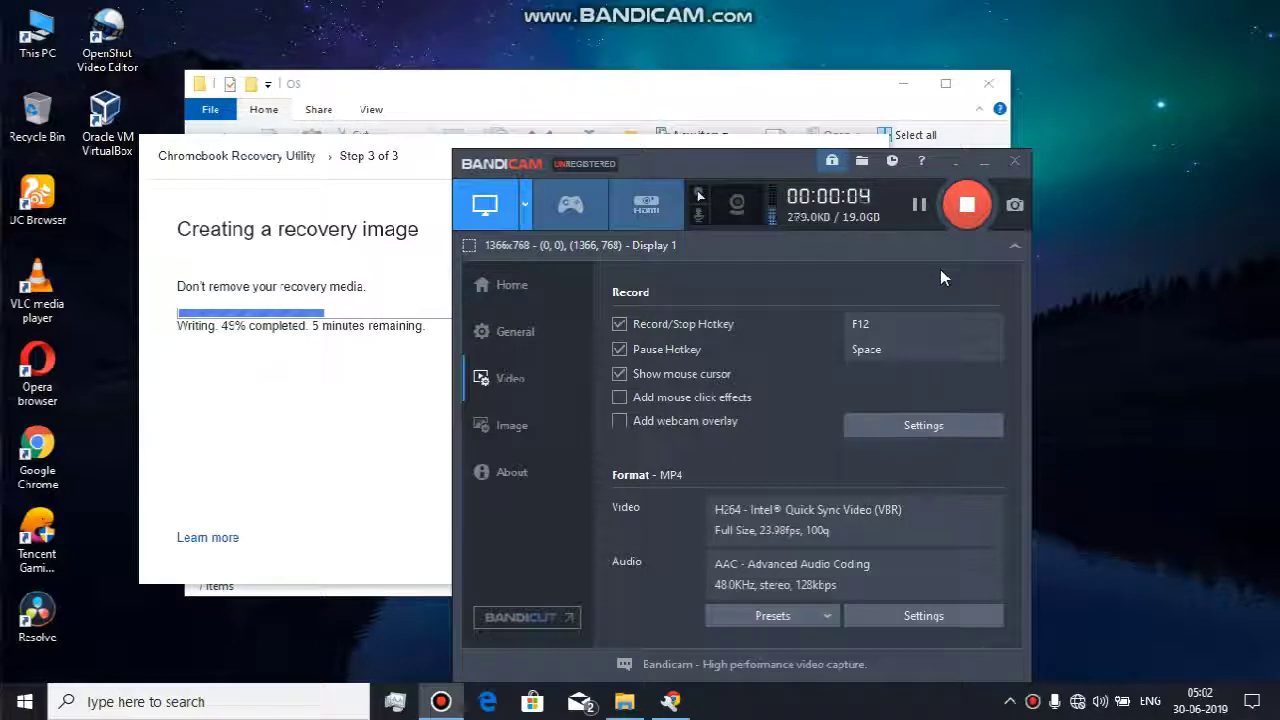
Step: Monitor the writing progress of the recovery image in Chromebook Recovery Utility
{"action": "left_click", "coordinate": [414, 372]}
{"action": "left_click", "coordinate": [908, 394]}
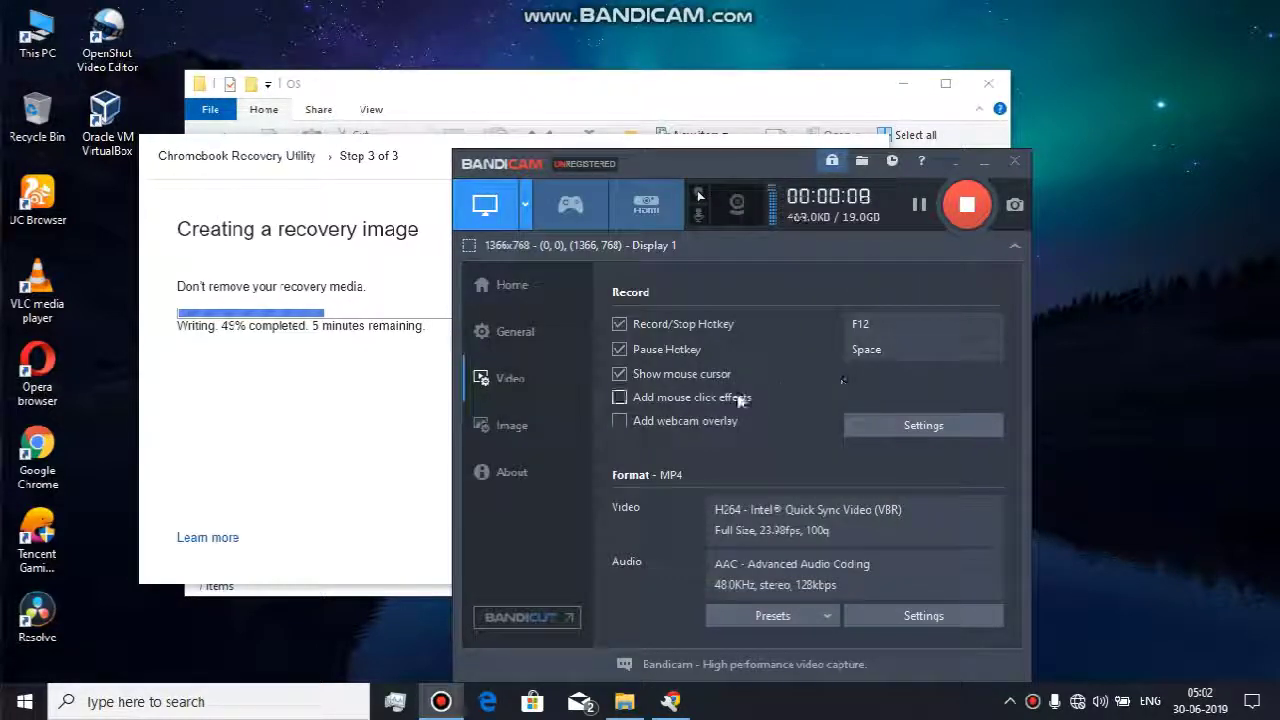
{"action": "left_click", "coordinate": [425, 438]}
{"action": "left_click", "coordinate": [900, 422]}
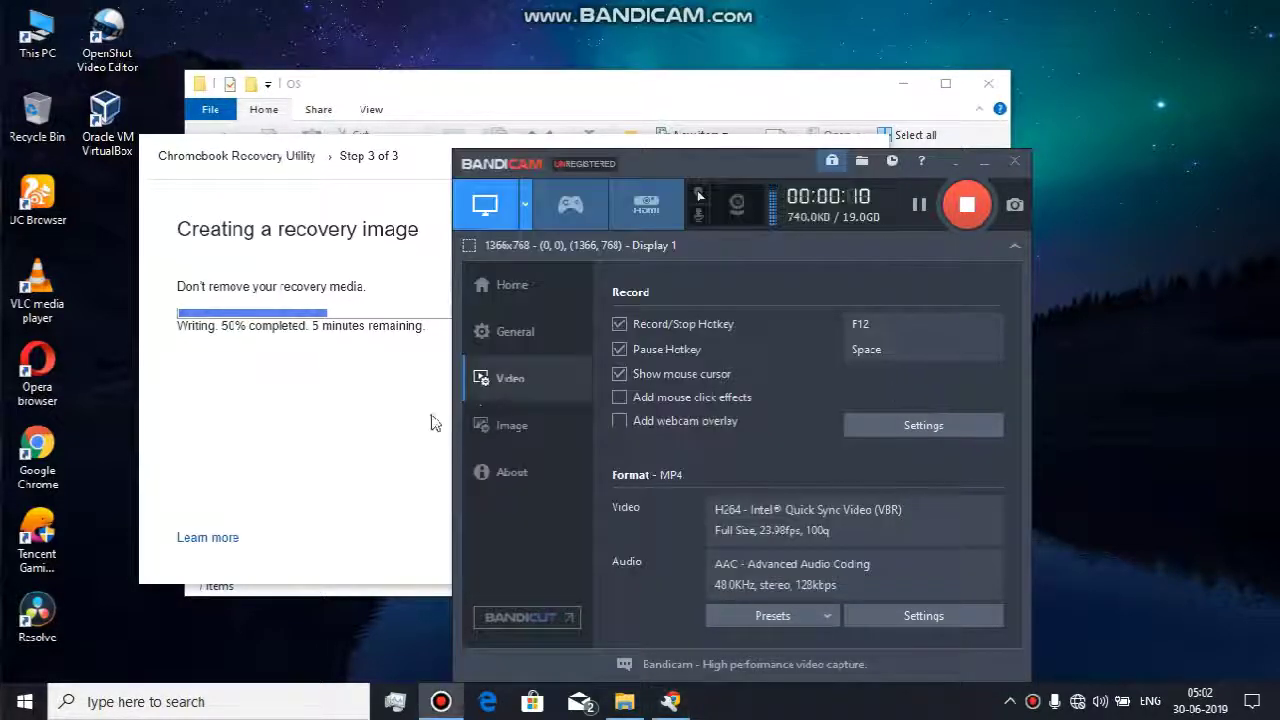
{"action": "left_click", "coordinate": [434, 422]}
{"action": "left_click", "coordinate": [929, 388]}
{"action": "left_click", "coordinate": [428, 422]}
{"action": "left_click", "coordinate": [920, 376]}
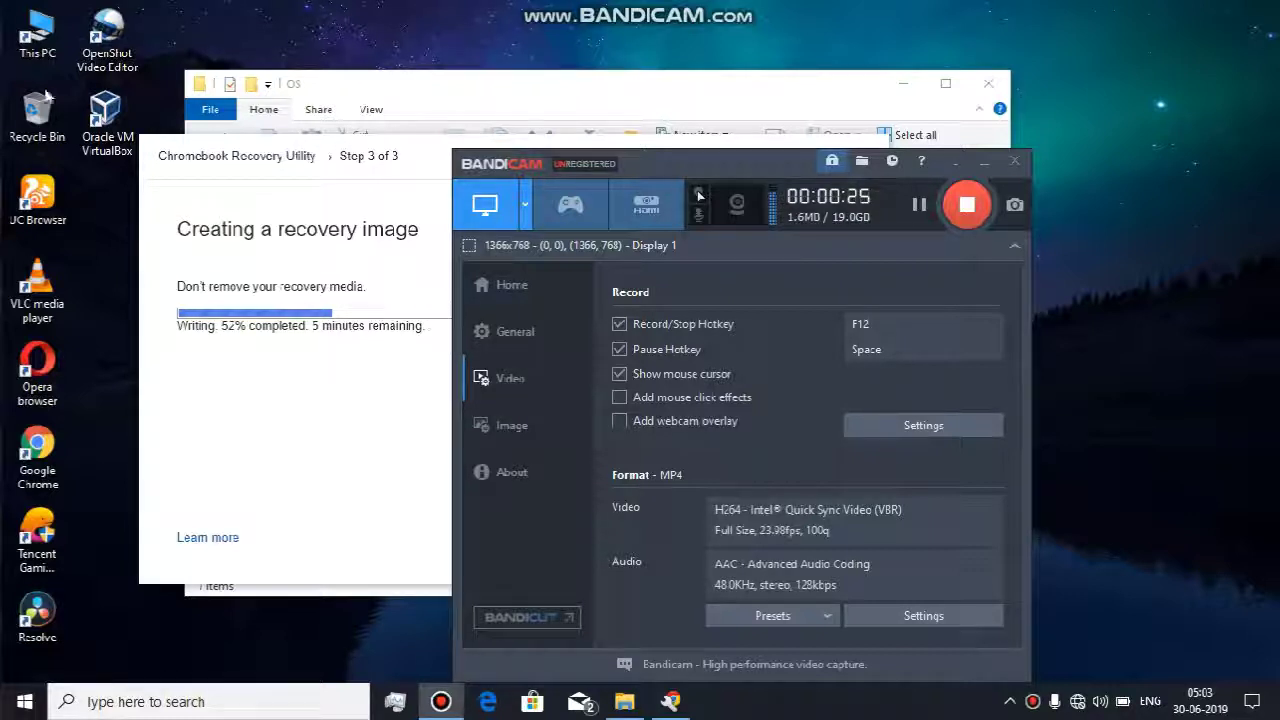
Step: Inspect the USB Drive (E:) entry in This PC and close the window
{"action": "key", "text": "Return"}
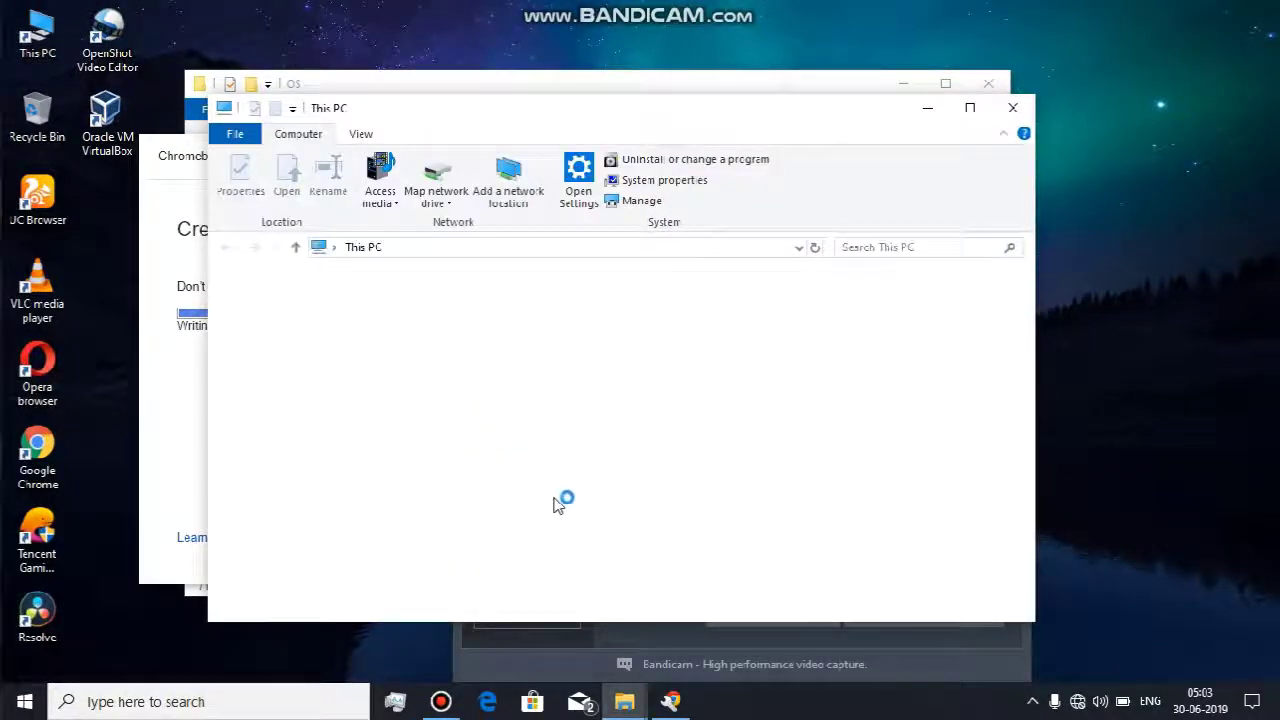
{"action": "left_click", "coordinate": [470, 566]}
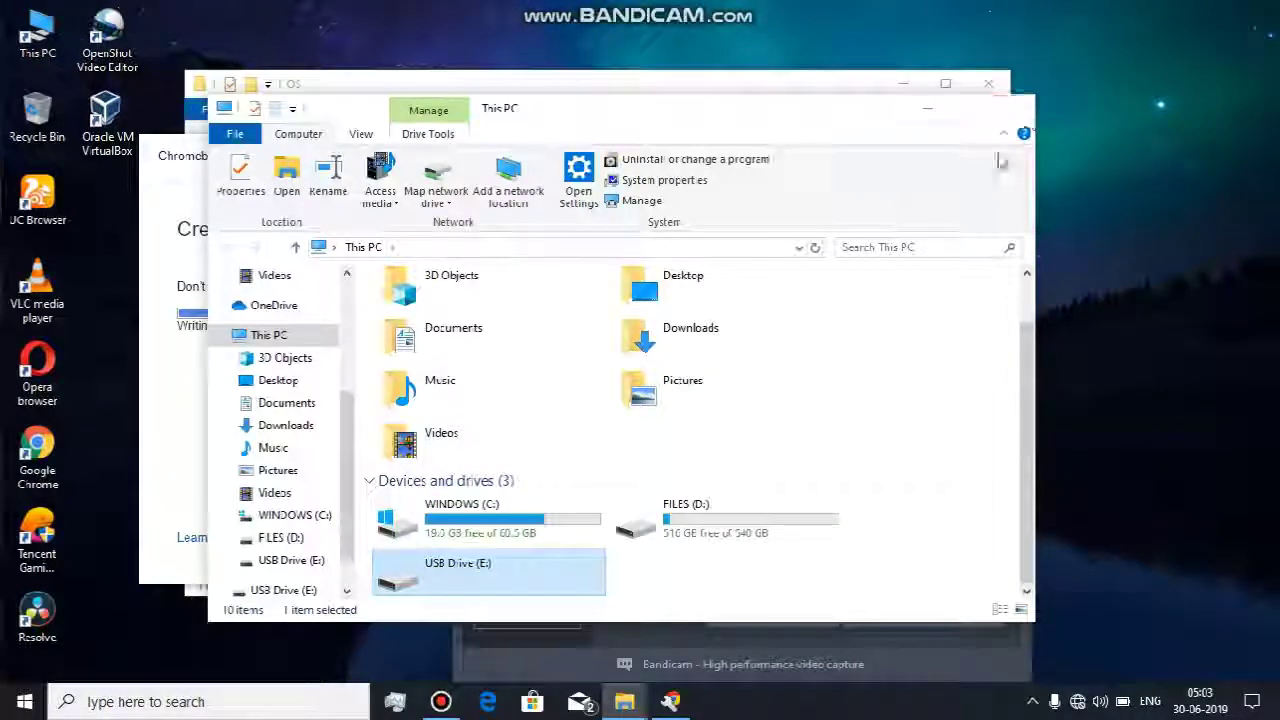
{"action": "left_click", "coordinate": [1012, 107]}
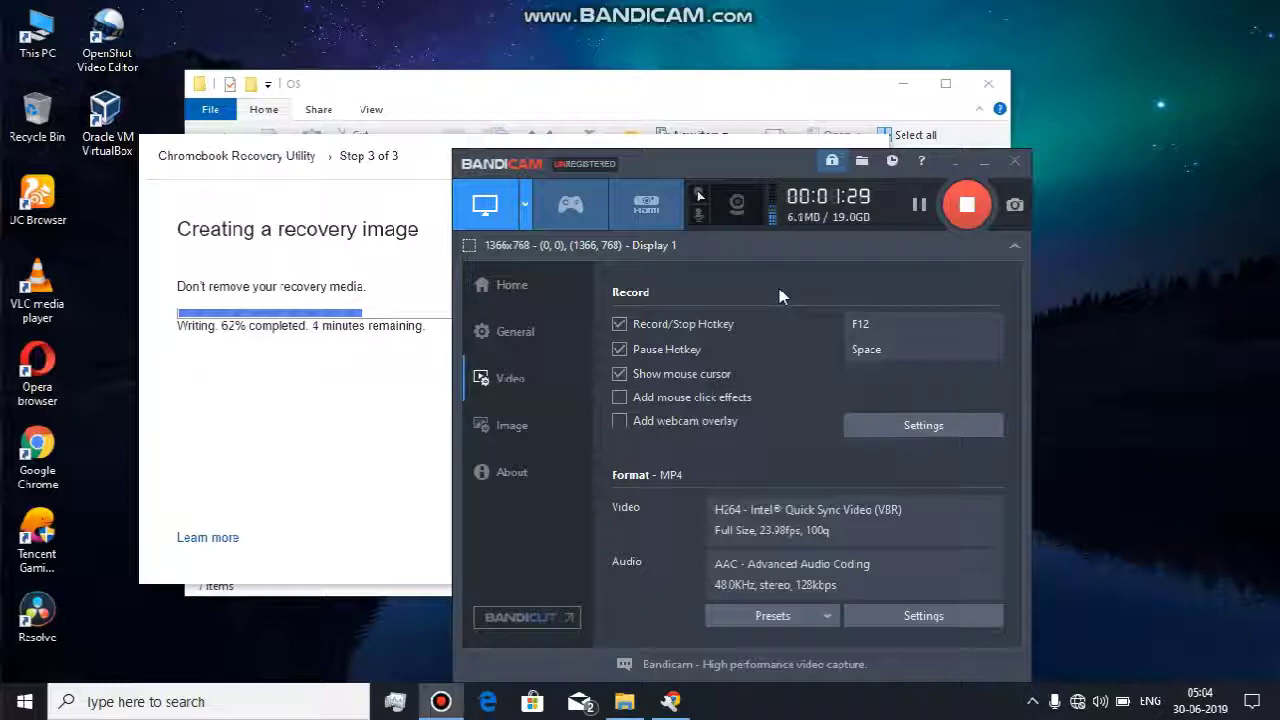
Step: Follow the recovery image creation through the rest of the writing phase and the verification phase
{"action": "left_click", "coordinate": [391, 327]}
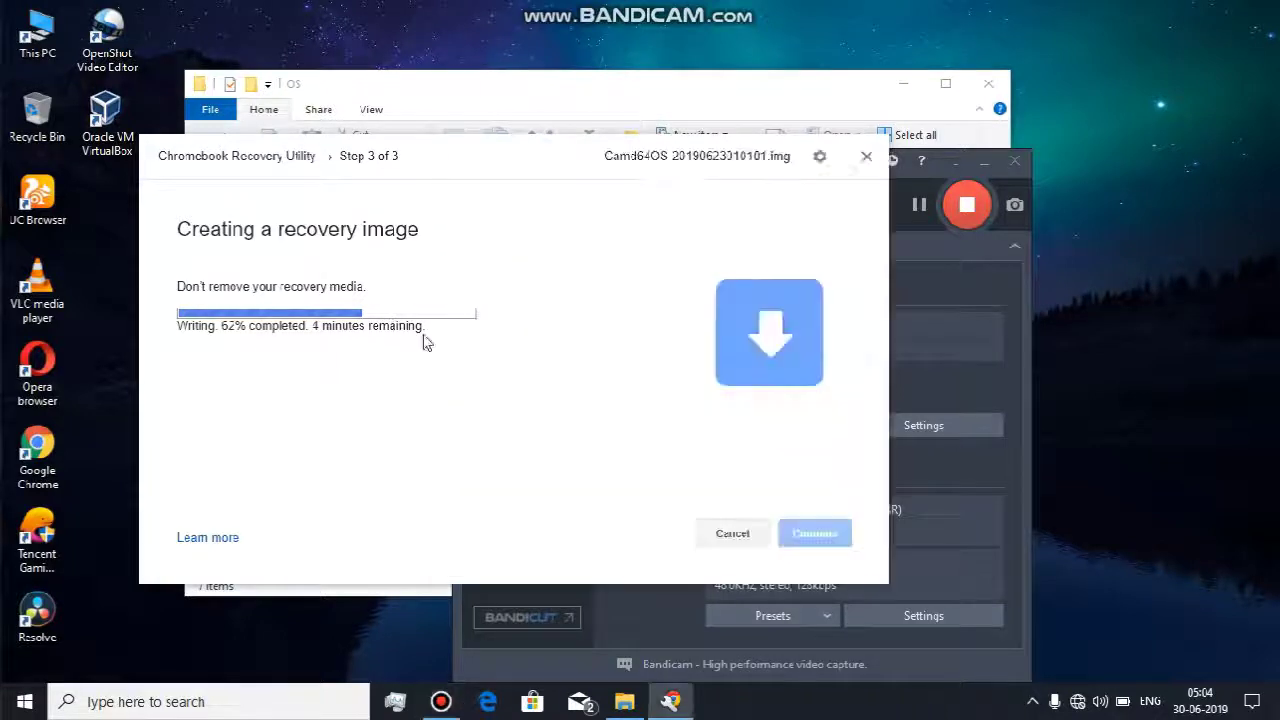
{"action": "left_click", "coordinate": [931, 265]}
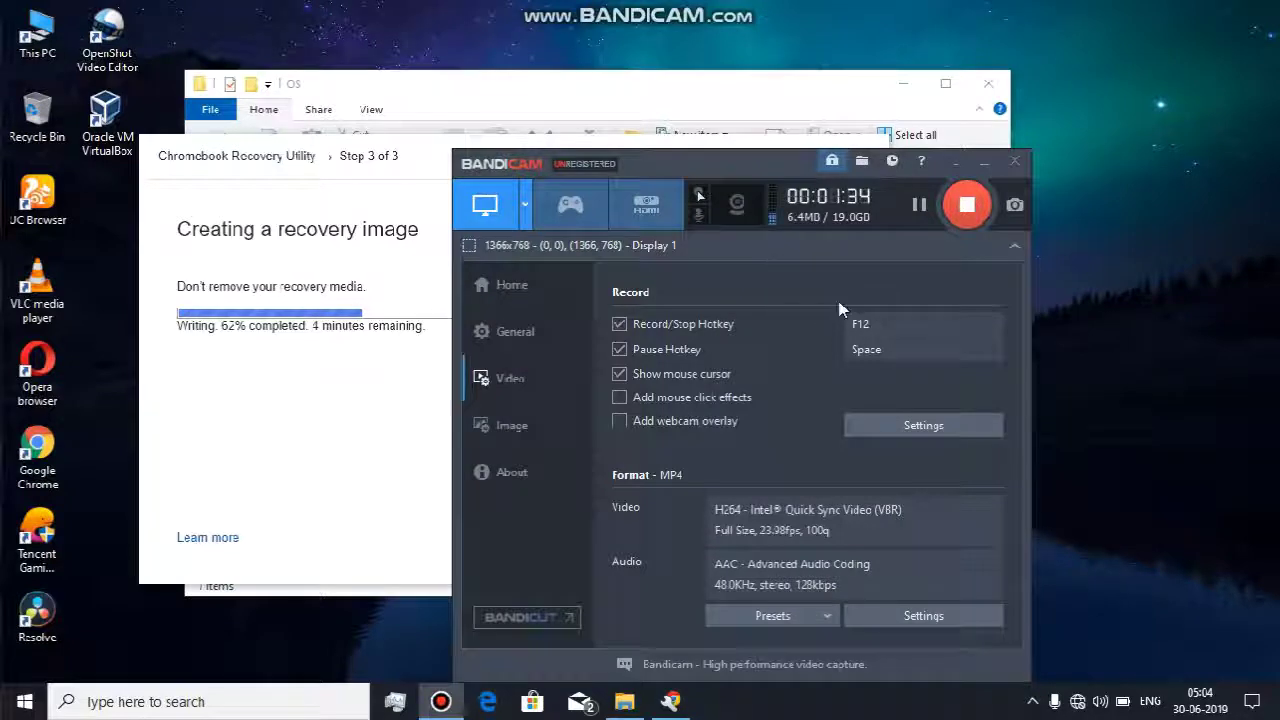
{"action": "left_click", "coordinate": [380, 370]}
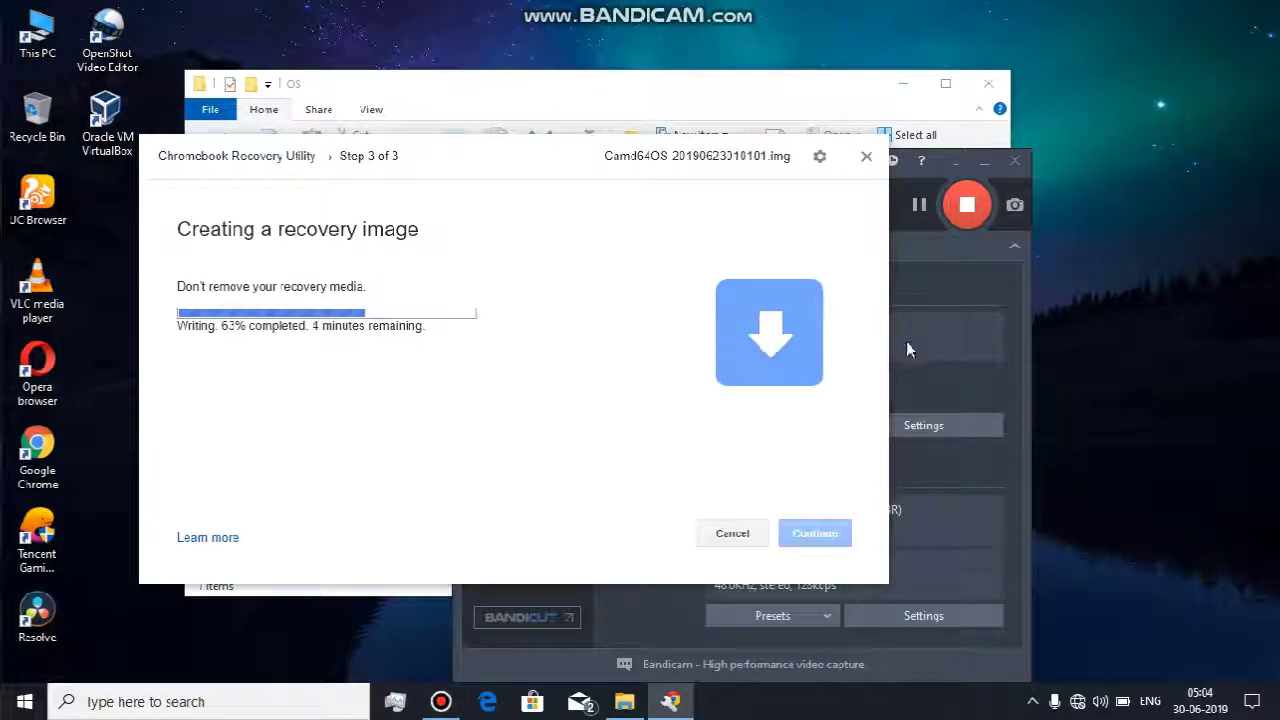
{"action": "left_click", "coordinate": [909, 277]}
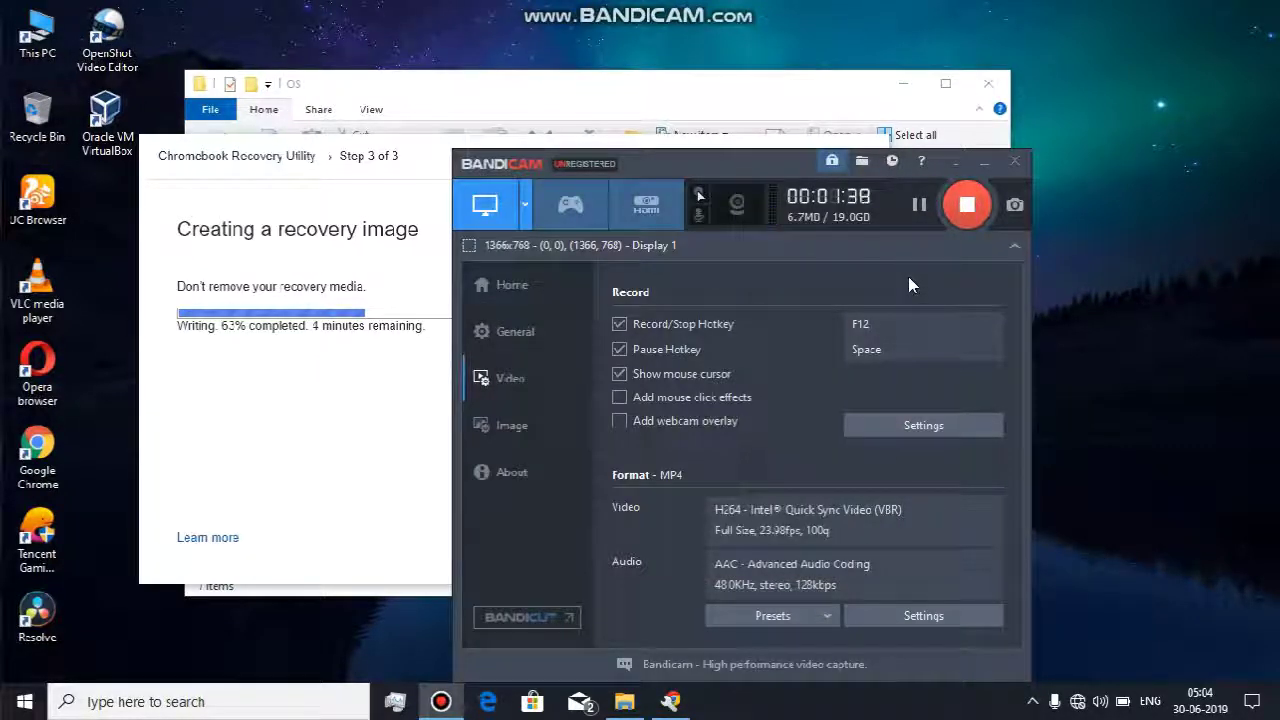
{"action": "left_click", "coordinate": [910, 347]}
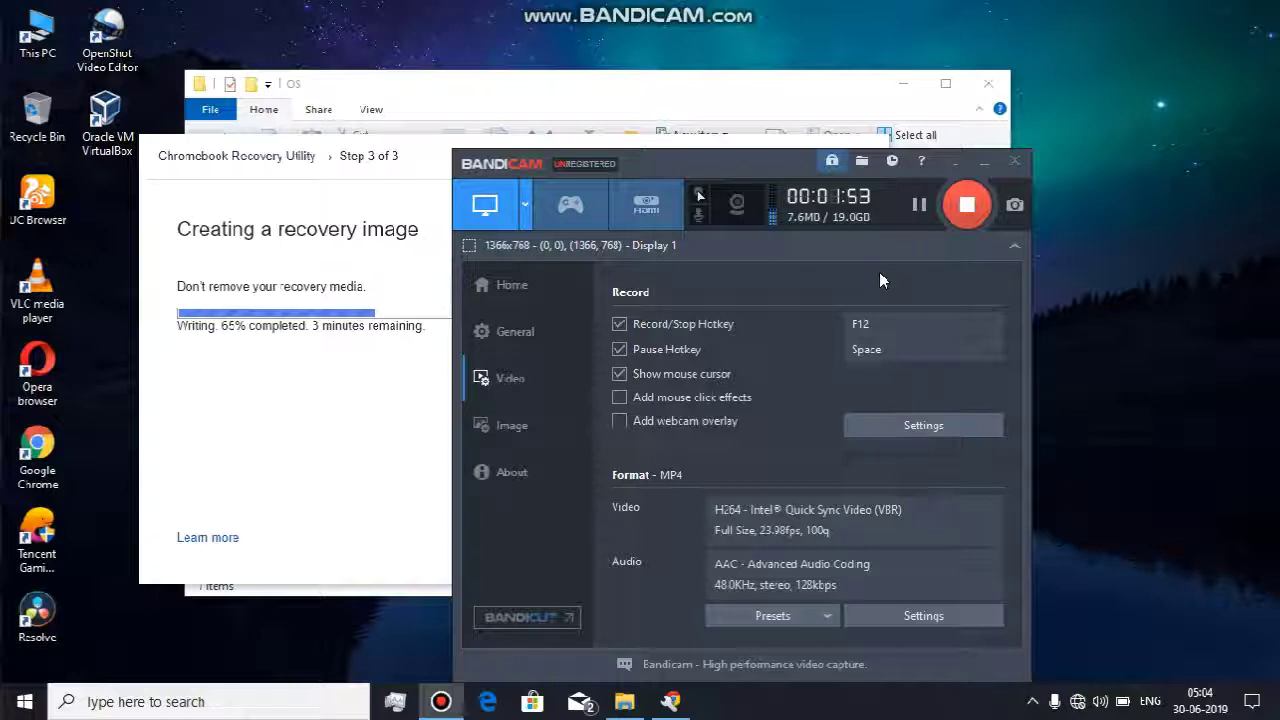
{"action": "left_click", "coordinate": [918, 205]}
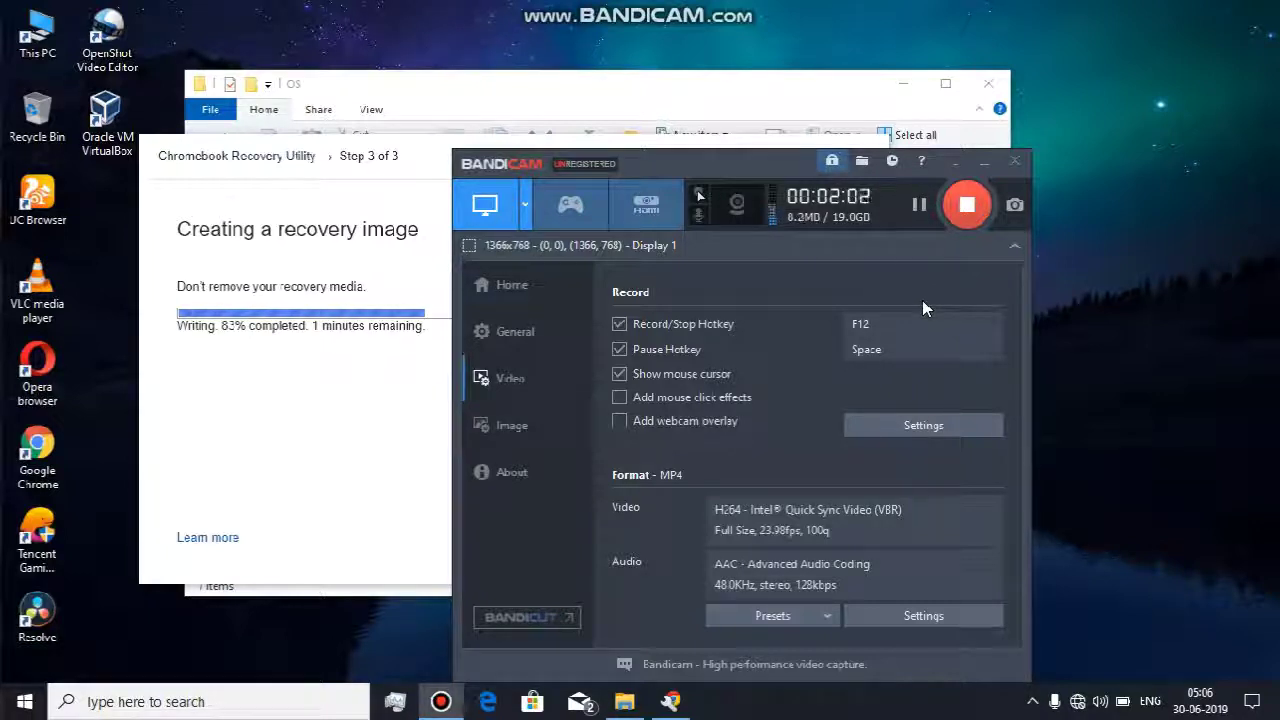
{"action": "left_click", "coordinate": [357, 409]}
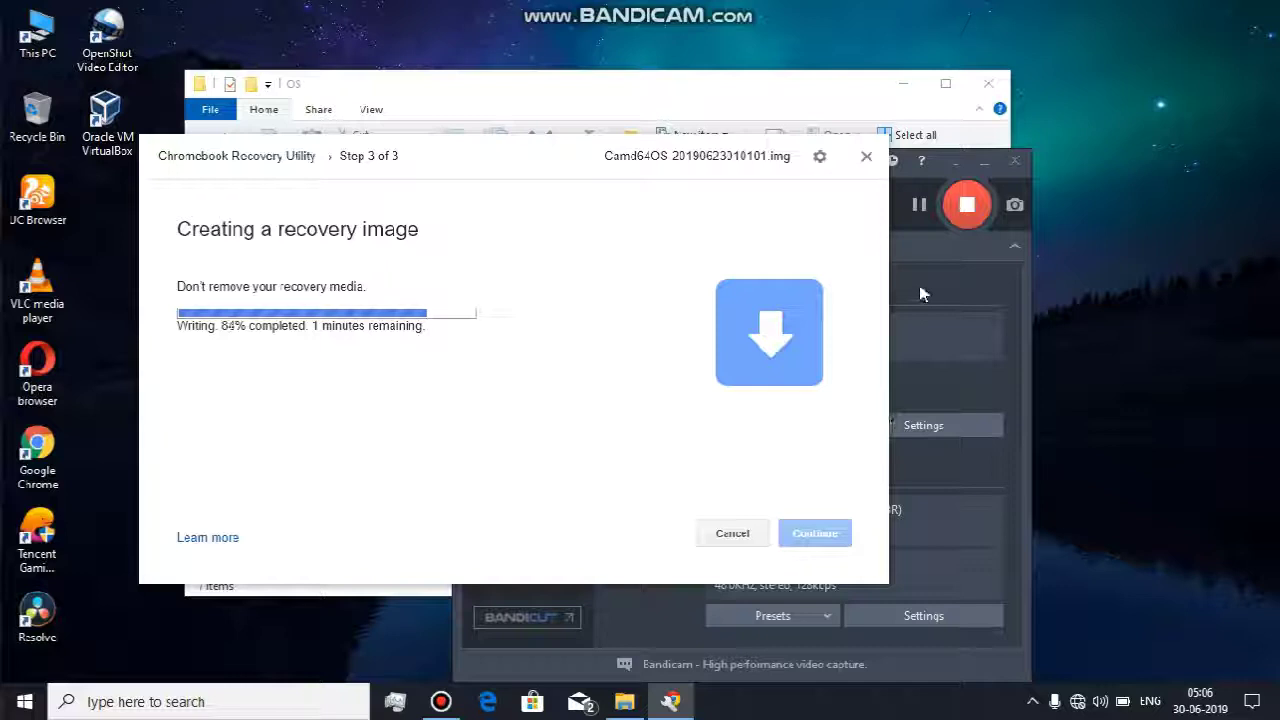
{"action": "left_click", "coordinate": [878, 310]}
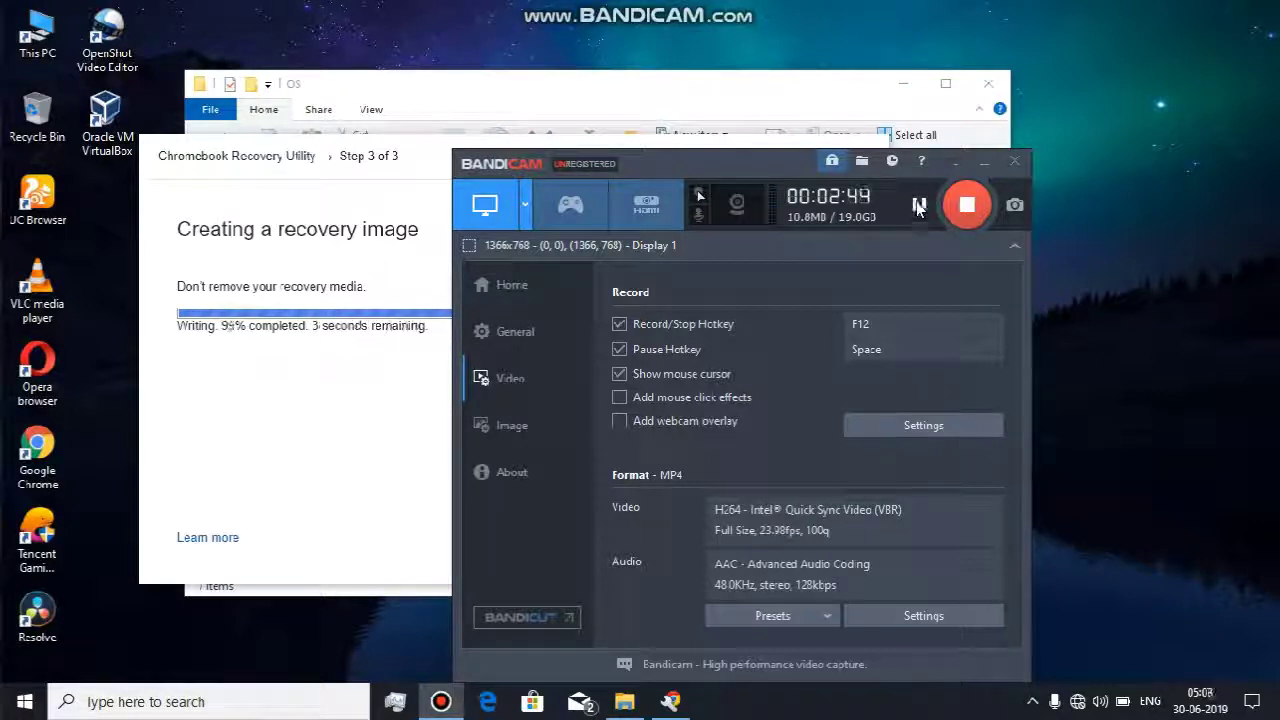
{"action": "left_click", "coordinate": [282, 424]}
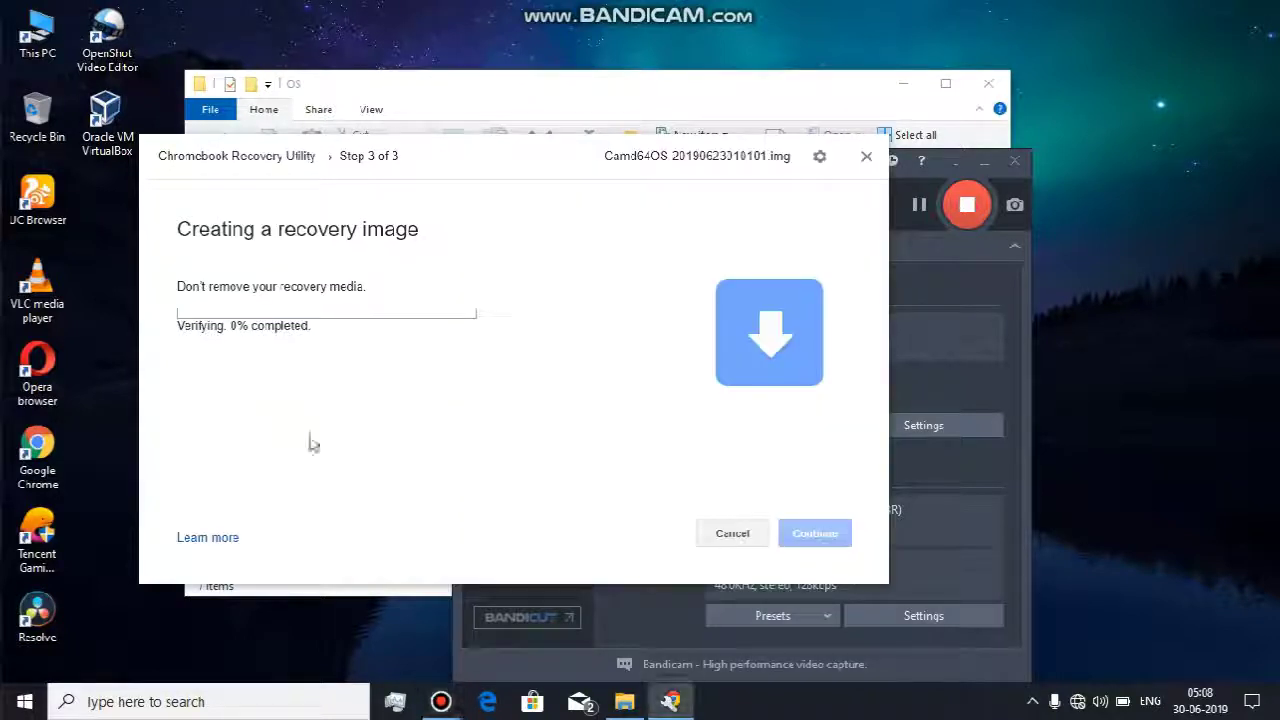
{"action": "left_click", "coordinate": [935, 305]}
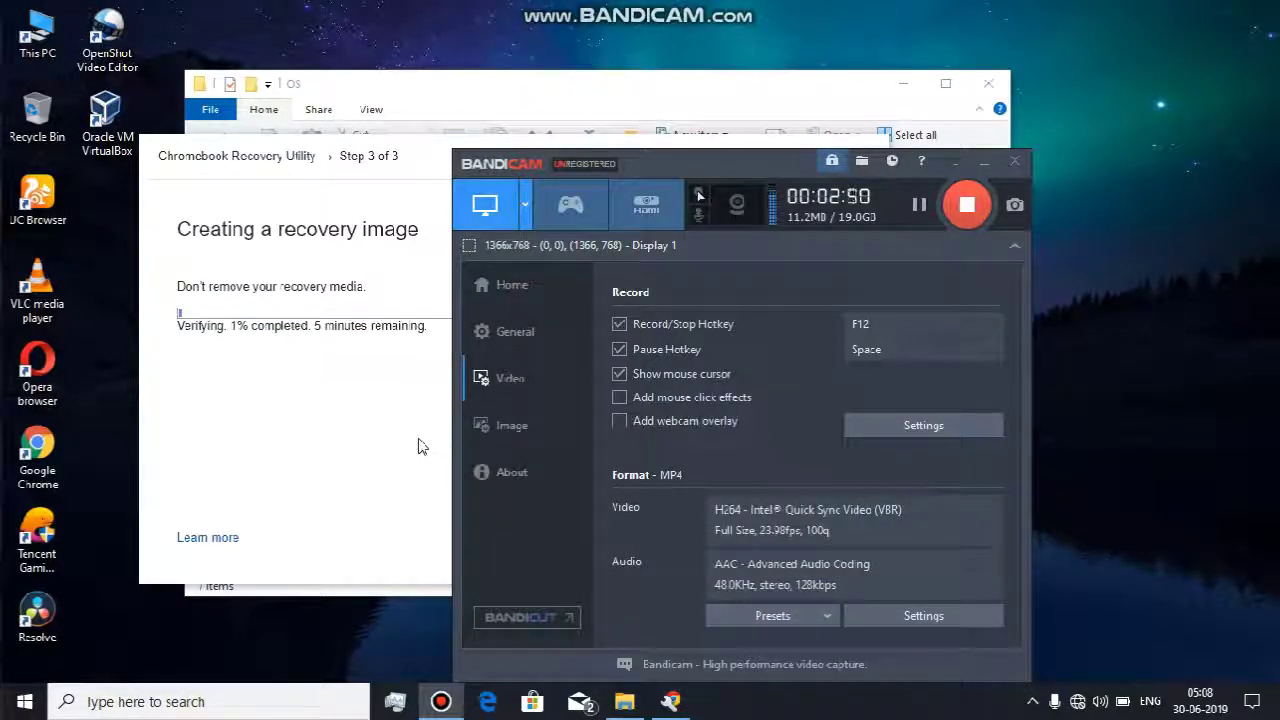
{"action": "left_click", "coordinate": [419, 445]}
{"action": "left_click", "coordinate": [905, 297]}
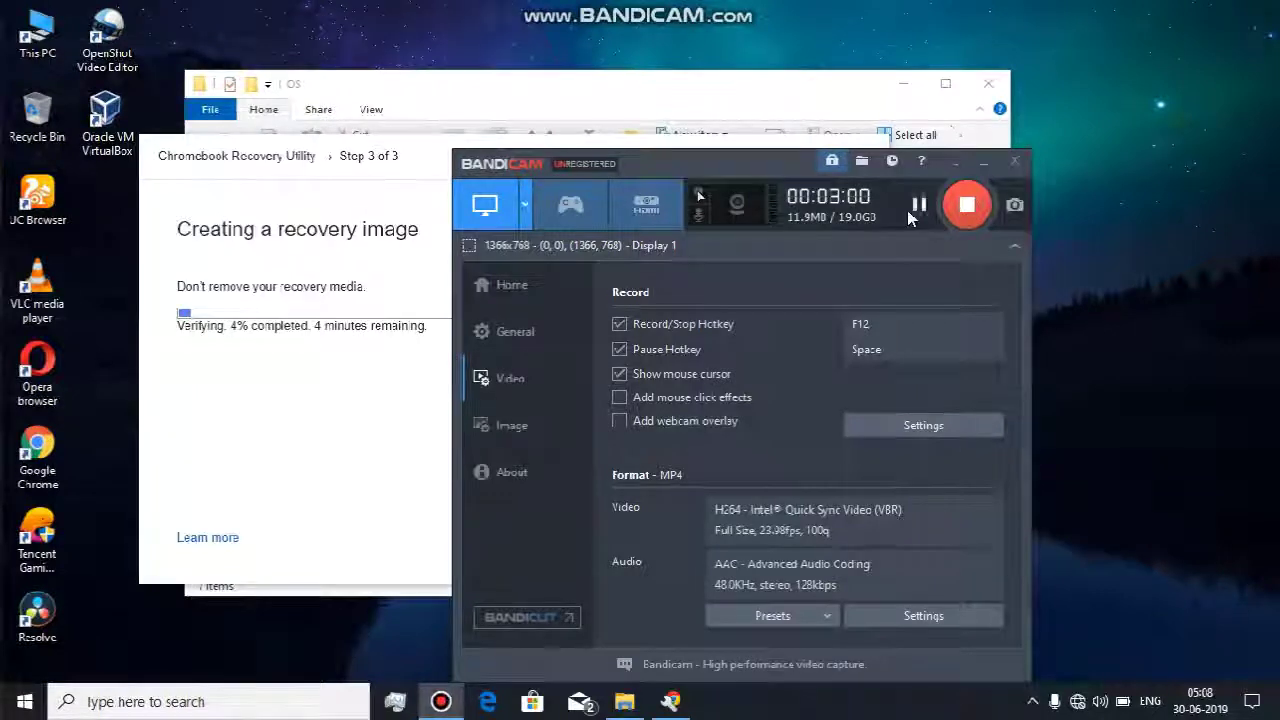
{"action": "left_click", "coordinate": [916, 204]}
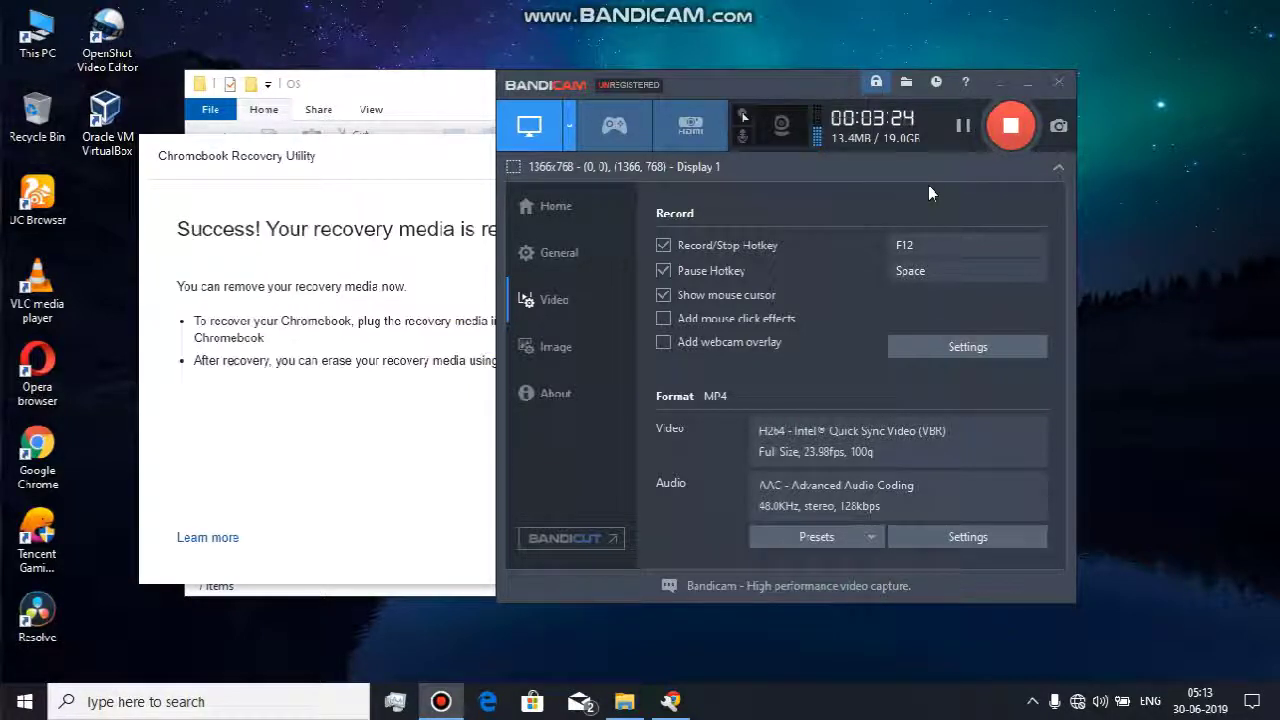
Step: Bring Chromebook Recovery Utility to the front and finish the completed recovery media creation
{"action": "left_click", "coordinate": [355, 418]}
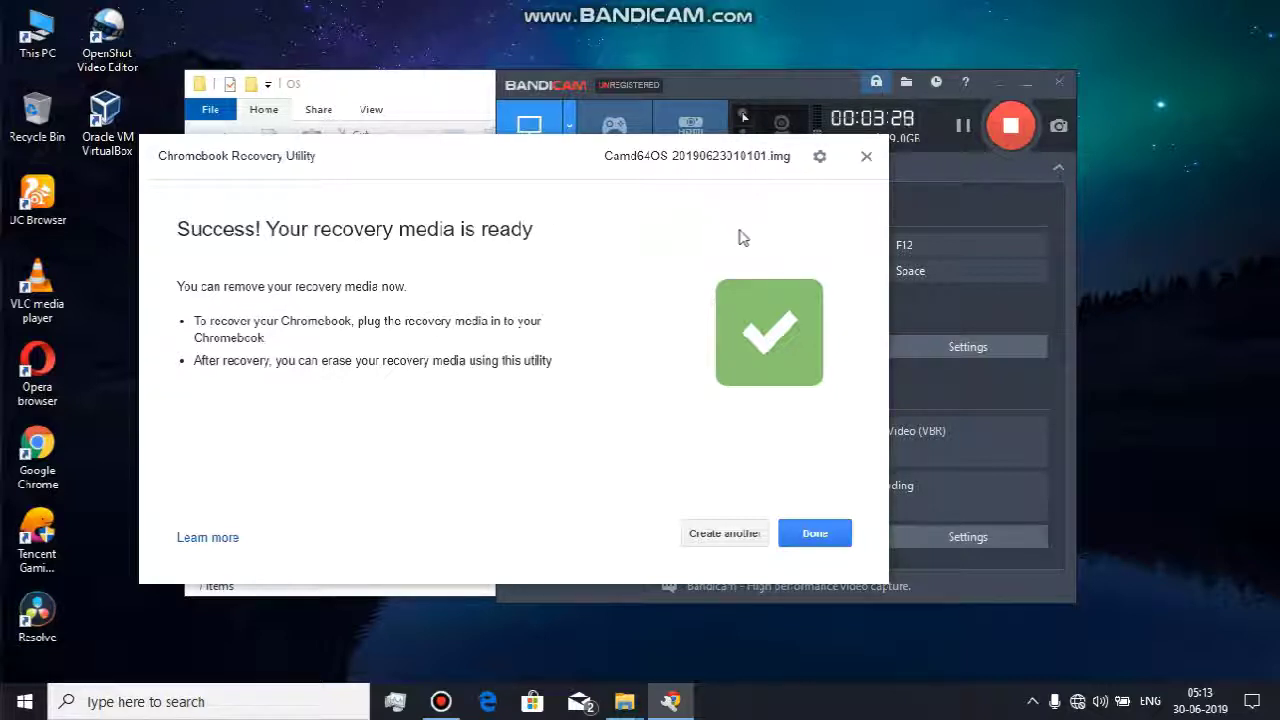
{"action": "left_click", "coordinate": [826, 533]}
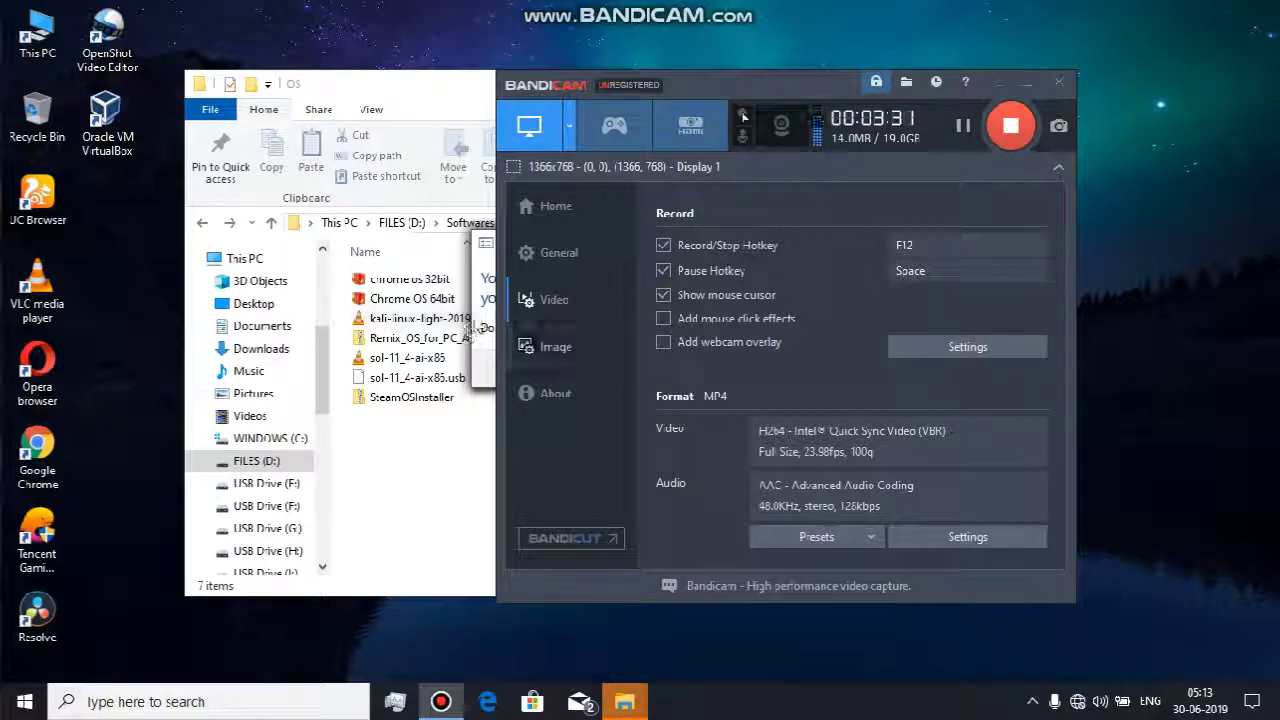
Step: Dismiss the Windows request to format drive O: without formatting it, and minimize the Bandicam window
{"action": "left_click", "coordinate": [485, 330]}
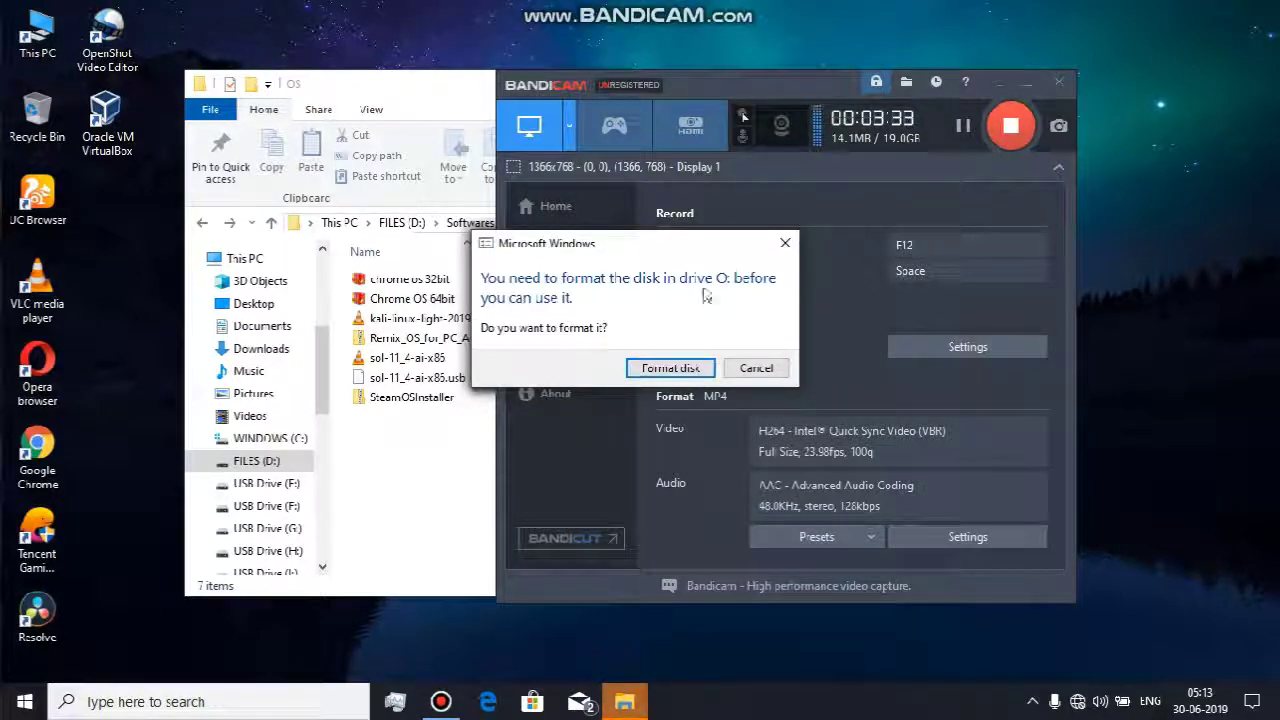
{"action": "left_click", "coordinate": [785, 243]}
{"action": "left_click", "coordinate": [1027, 88]}
{"action": "left_click", "coordinate": [1027, 88]}
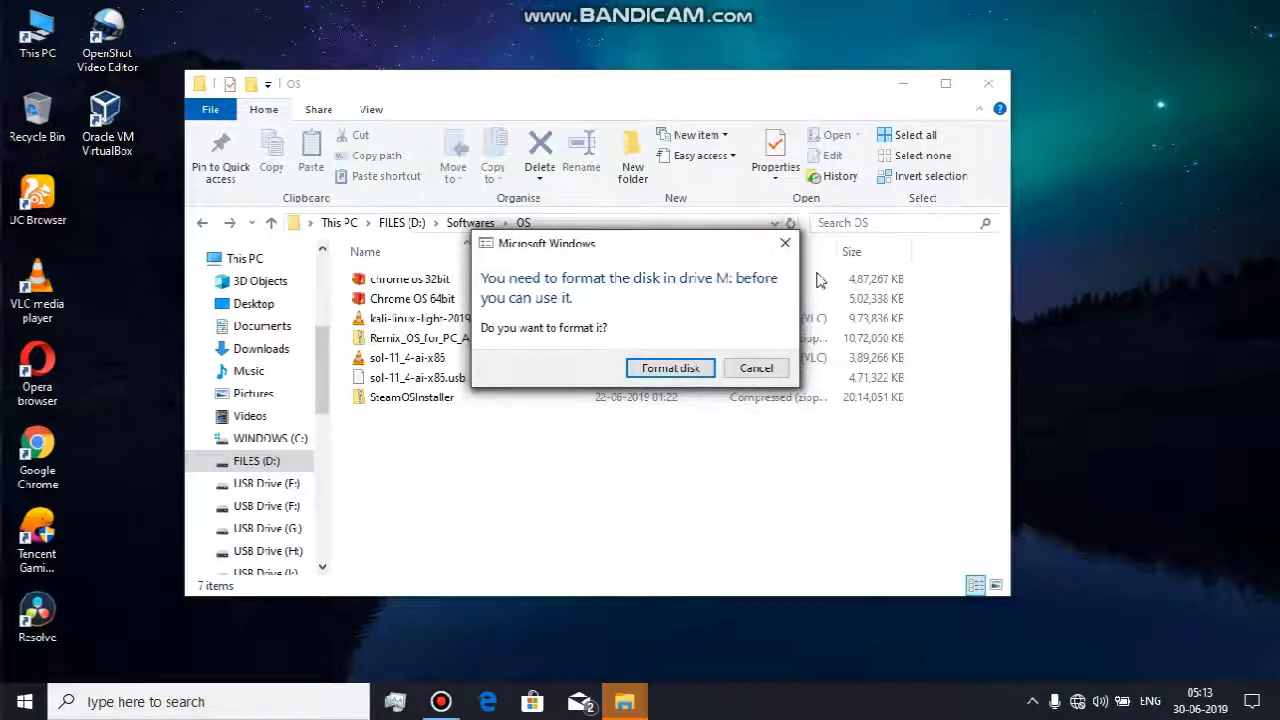
Step: Dismiss the remaining Windows requests to format the USB drive's partitions, including M: and K:, without formatting, and switch to Bandicam
{"action": "left_click", "coordinate": [785, 244]}
{"action": "left_click", "coordinate": [785, 244]}
{"action": "left_click", "coordinate": [785, 244]}
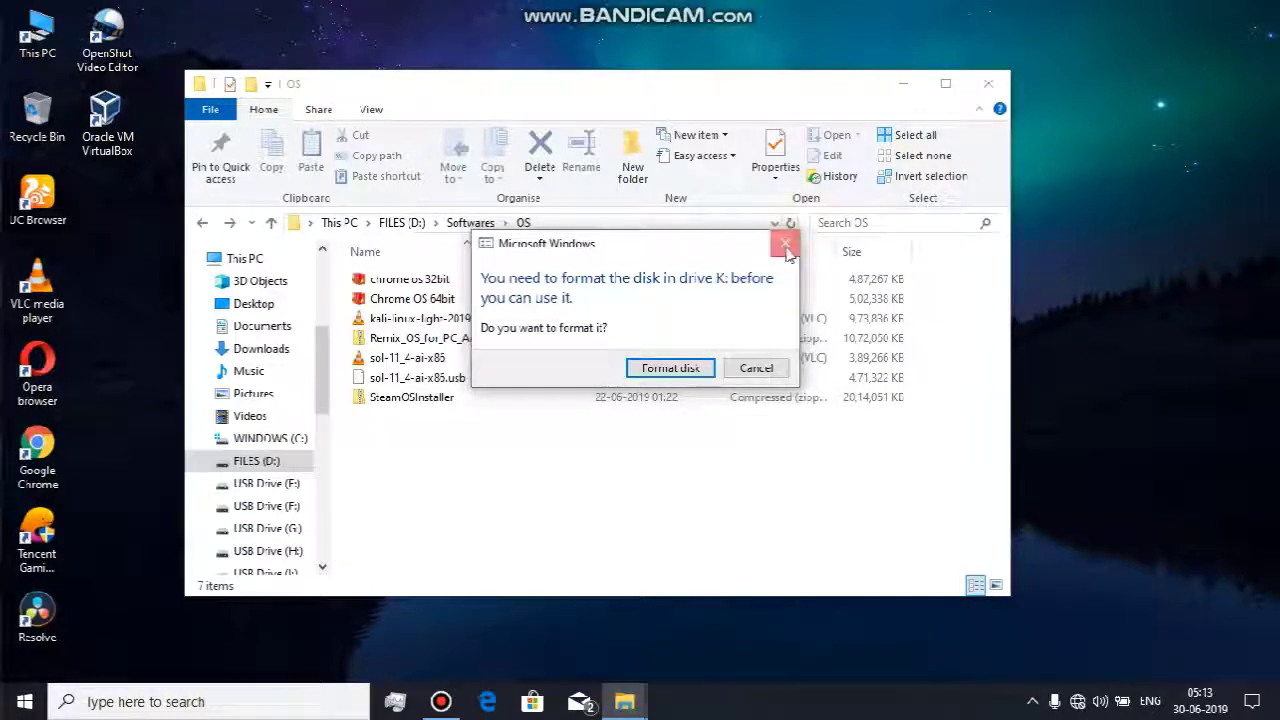
{"action": "left_click", "coordinate": [785, 244]}
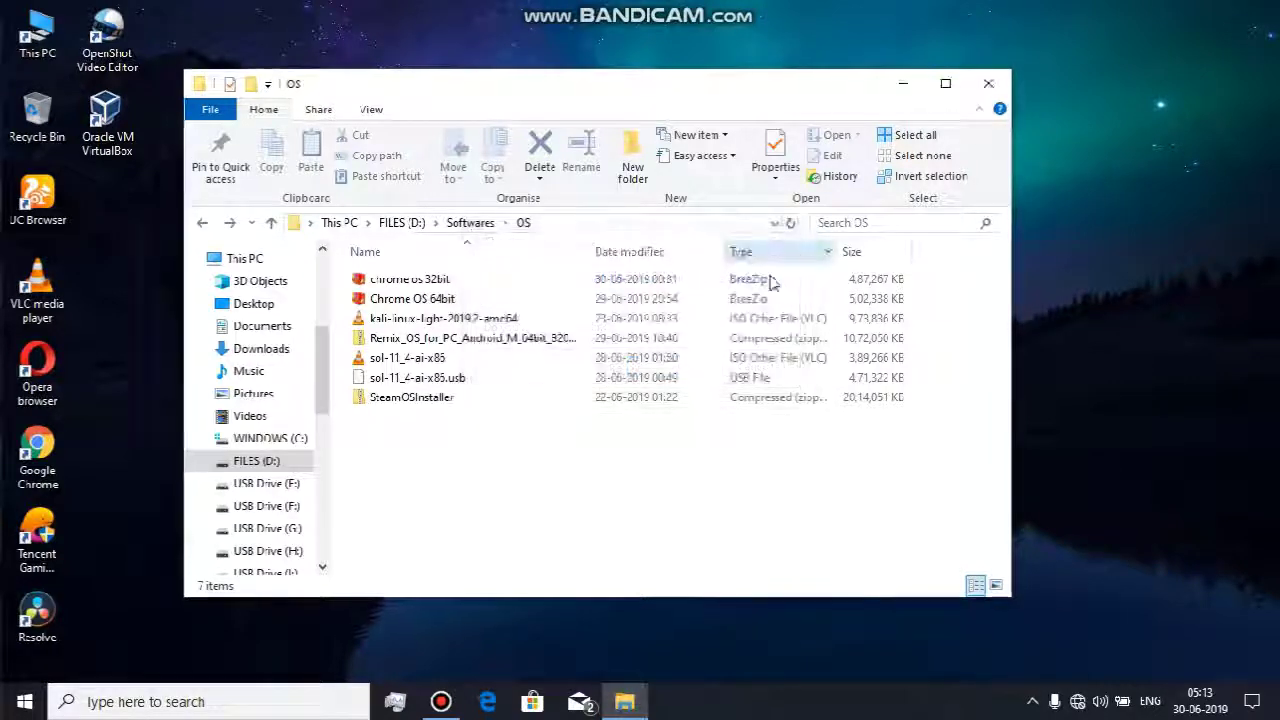
{"action": "left_click", "coordinate": [443, 701]}
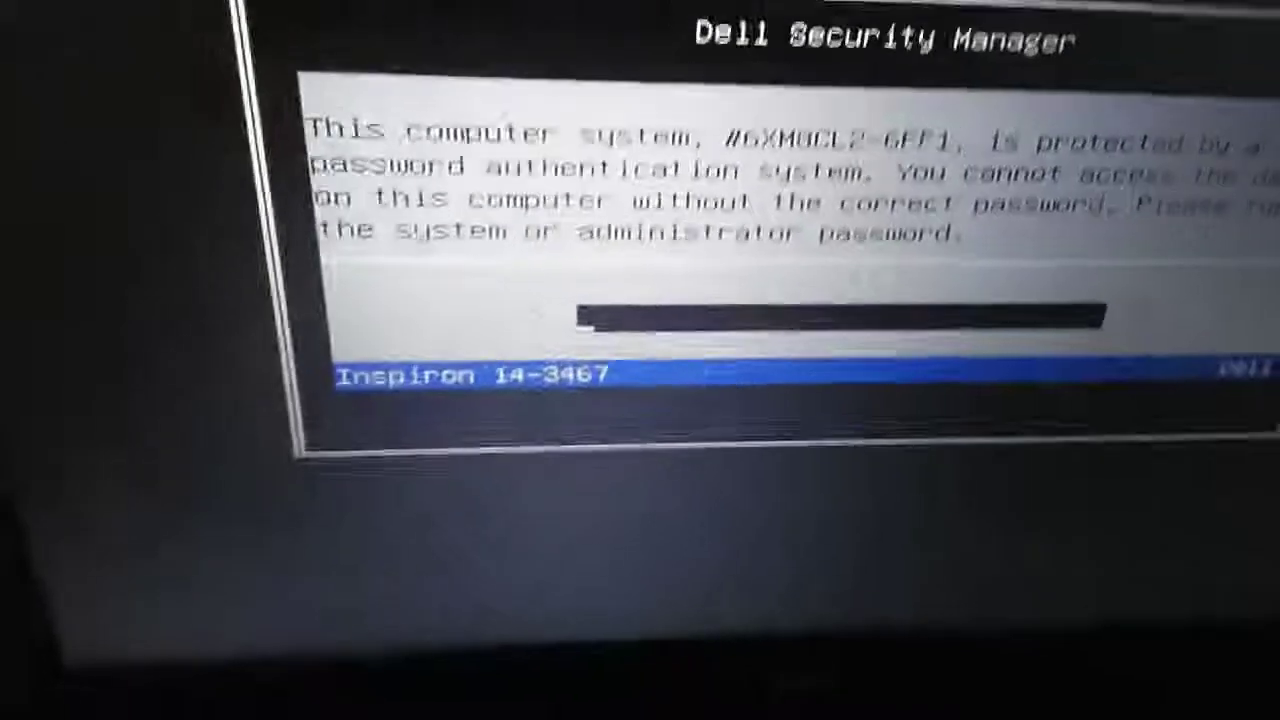
Step: Enter the system or administrator password in Dell Security Manager and submit it
{"action": "type", "text": "****"}
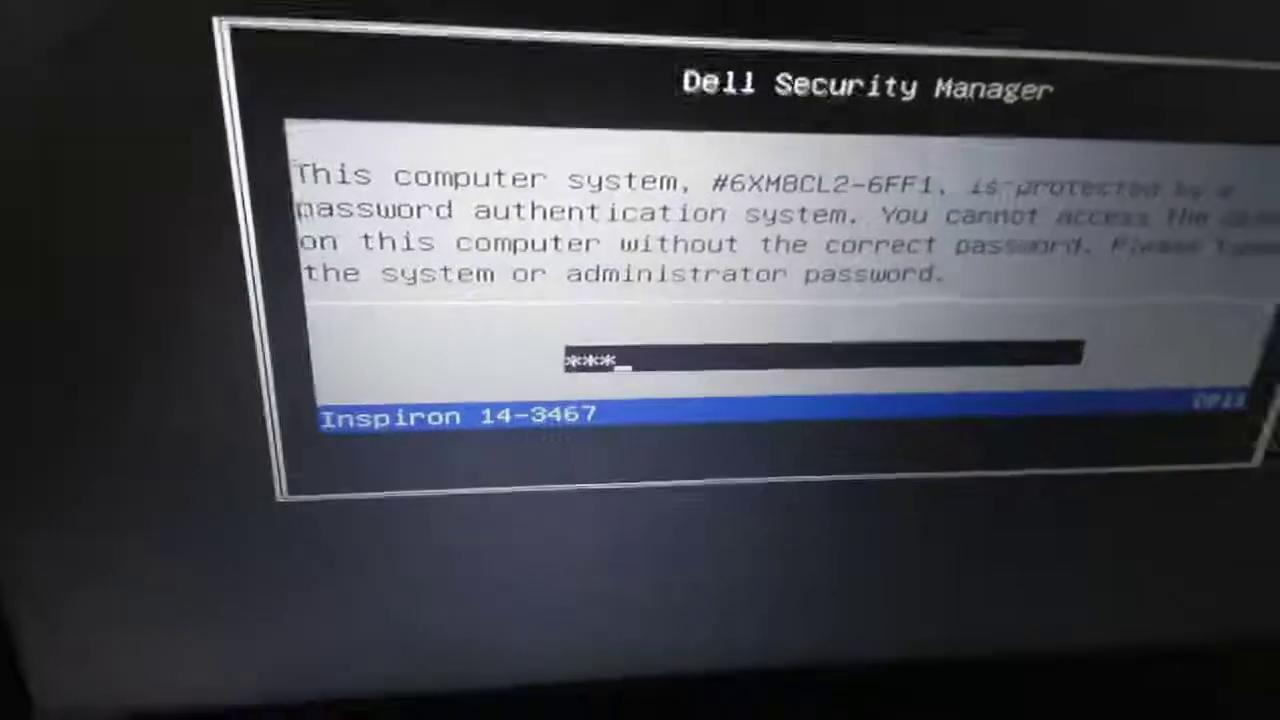
{"action": "type", "text": "*****"}
{"action": "key", "text": "Return"}
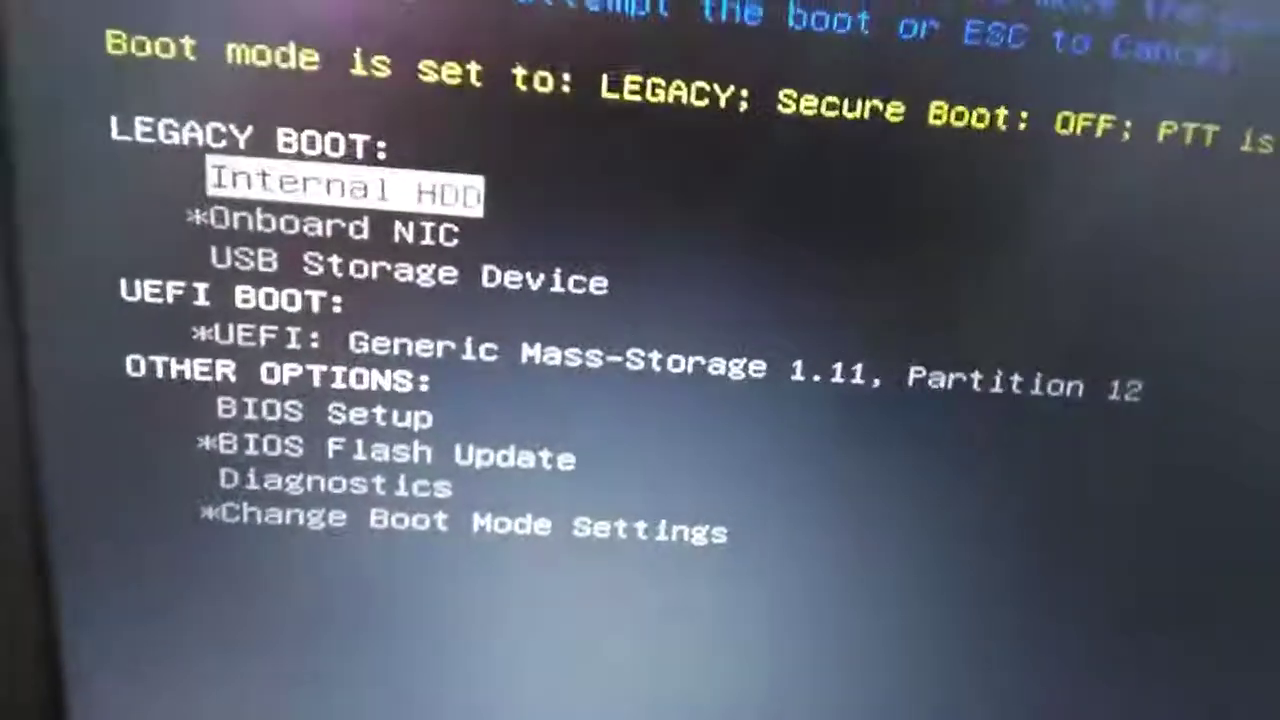
Step: Choose the UEFI boot entry "Generic Mass-Storage 1.11, Partition 12" as the boot device and attempt to boot from it
{"action": "key", "text": "Down"}
{"action": "key", "text": "Down"}
{"action": "key", "text": "Down"}
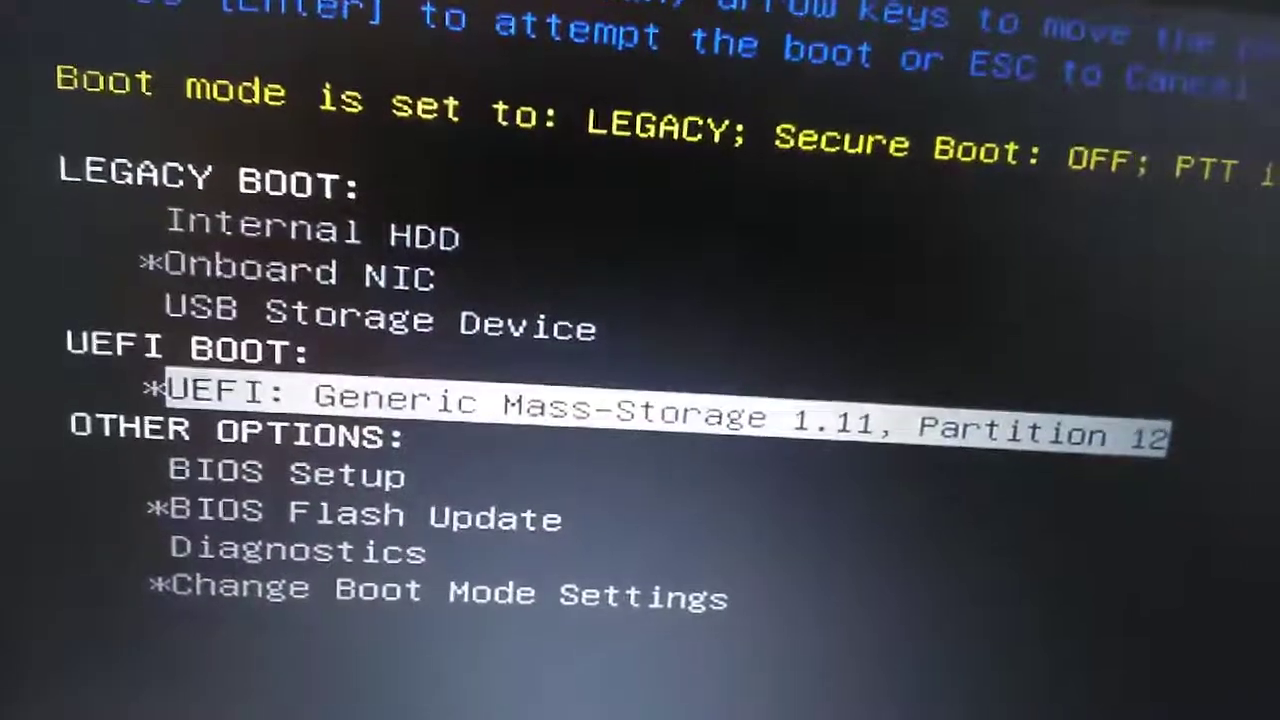
{"action": "key", "text": "Up"}
{"action": "key", "text": "Up"}
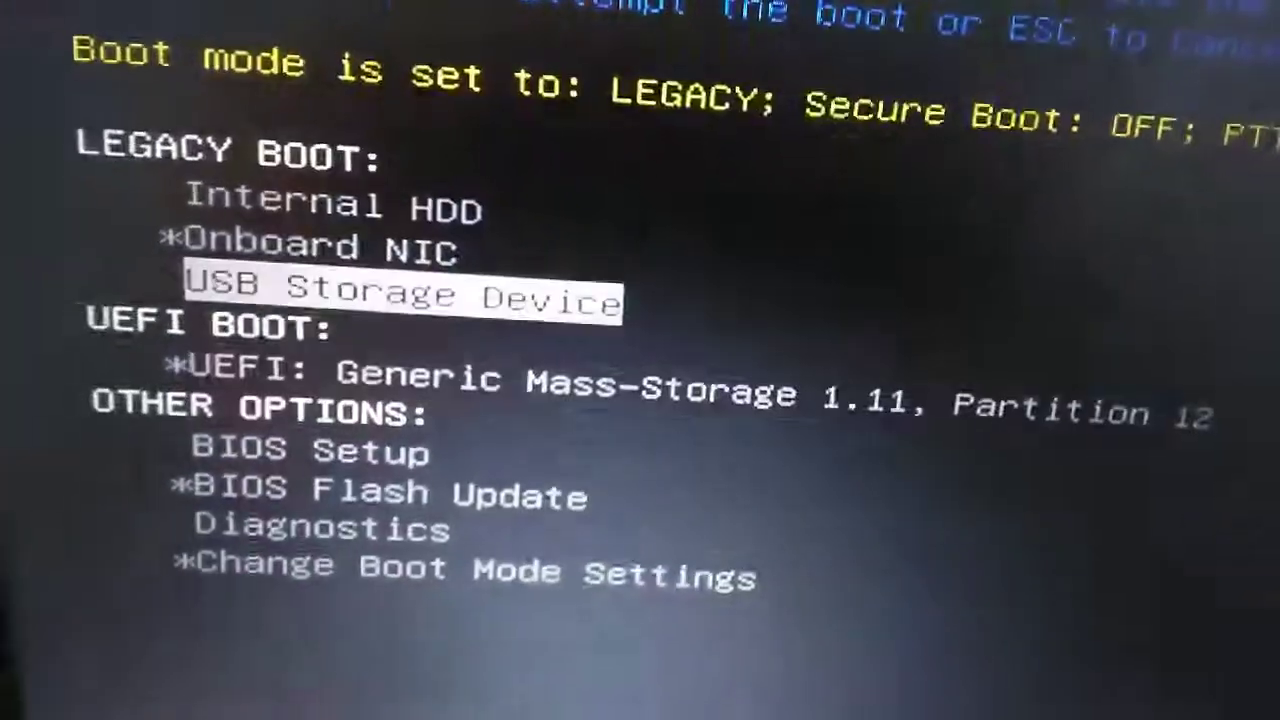
{"action": "key", "text": "Down"}
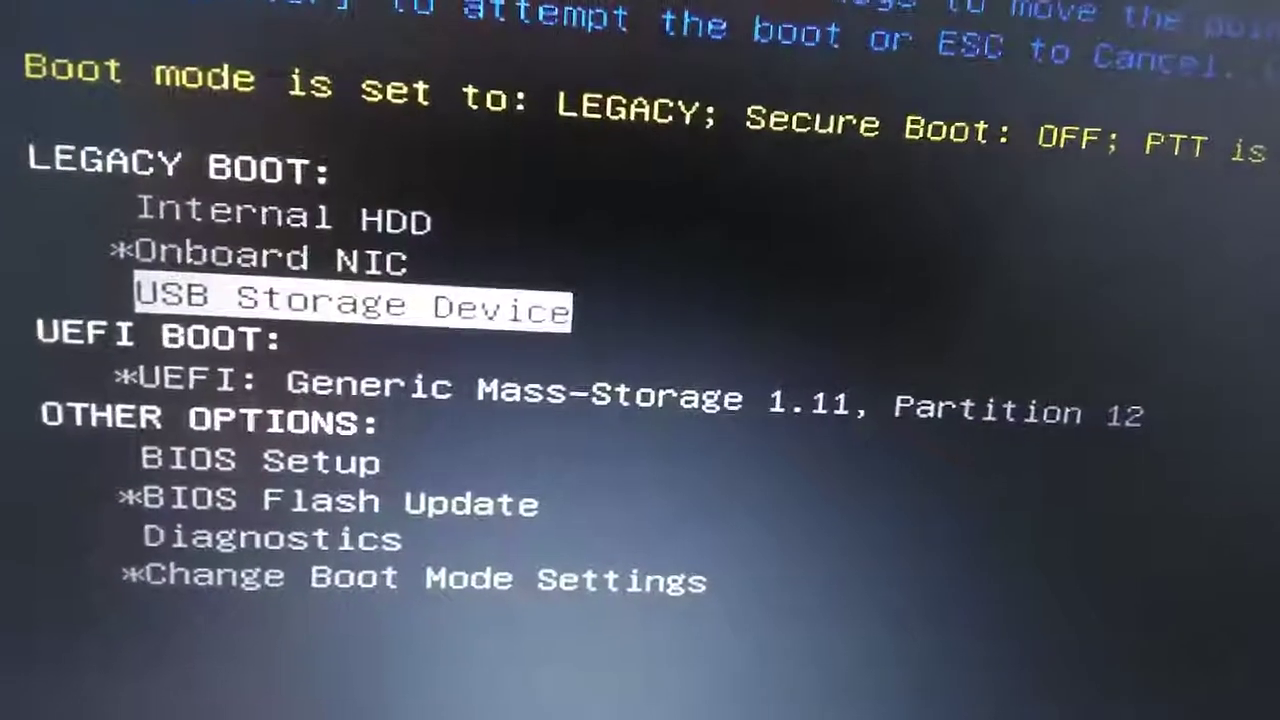
{"action": "key", "text": "Down"}
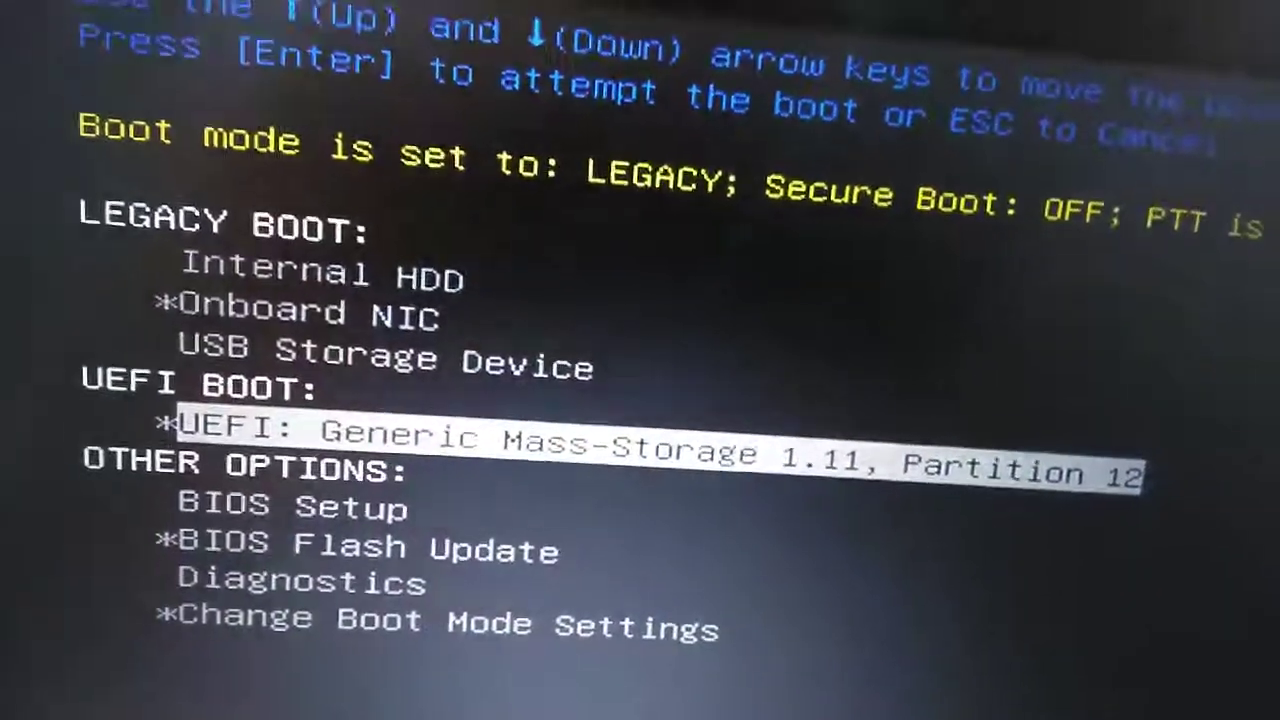
{"action": "key", "text": "Up"}
{"action": "key", "text": "Down"}
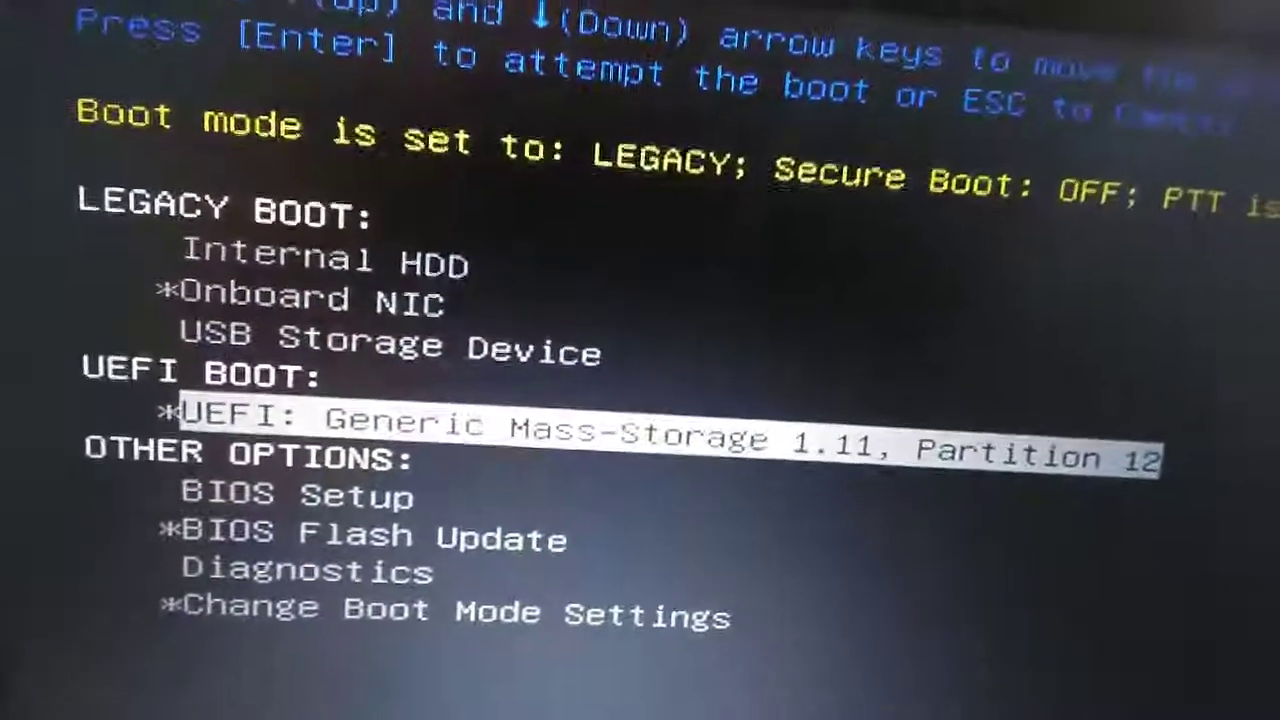
{"action": "key", "text": "Down"}
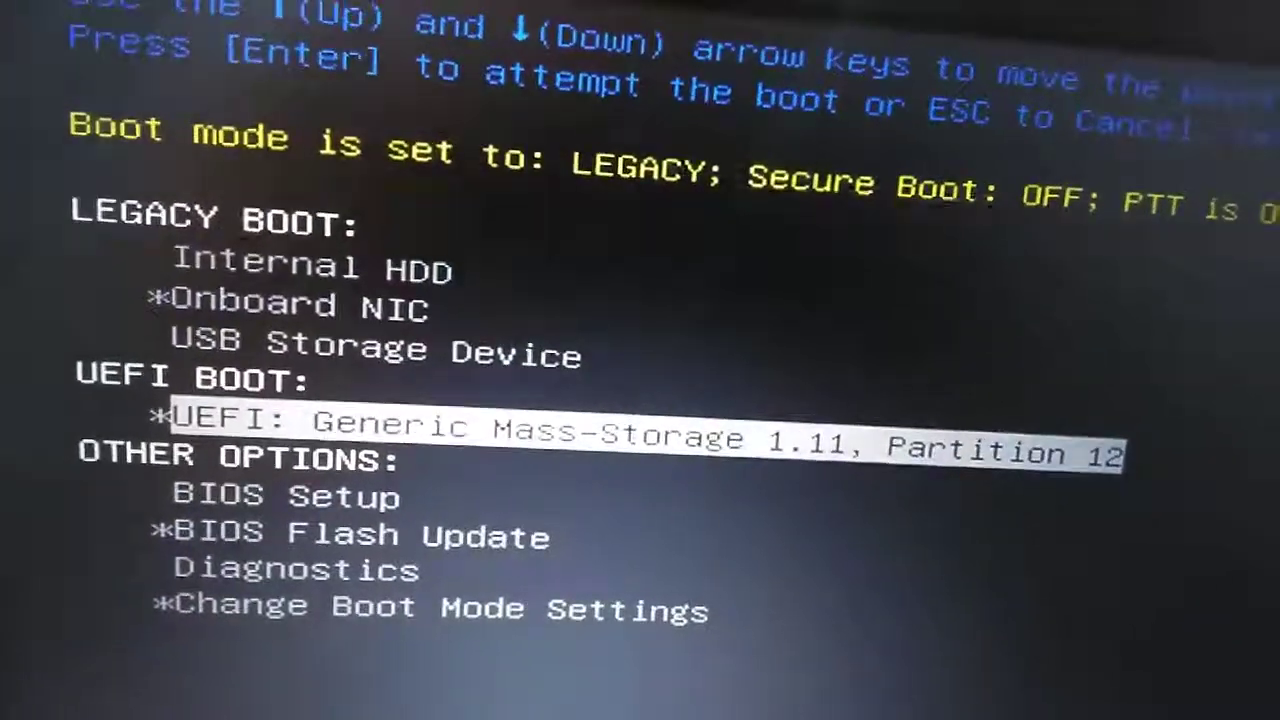
{"action": "key", "text": "Return"}
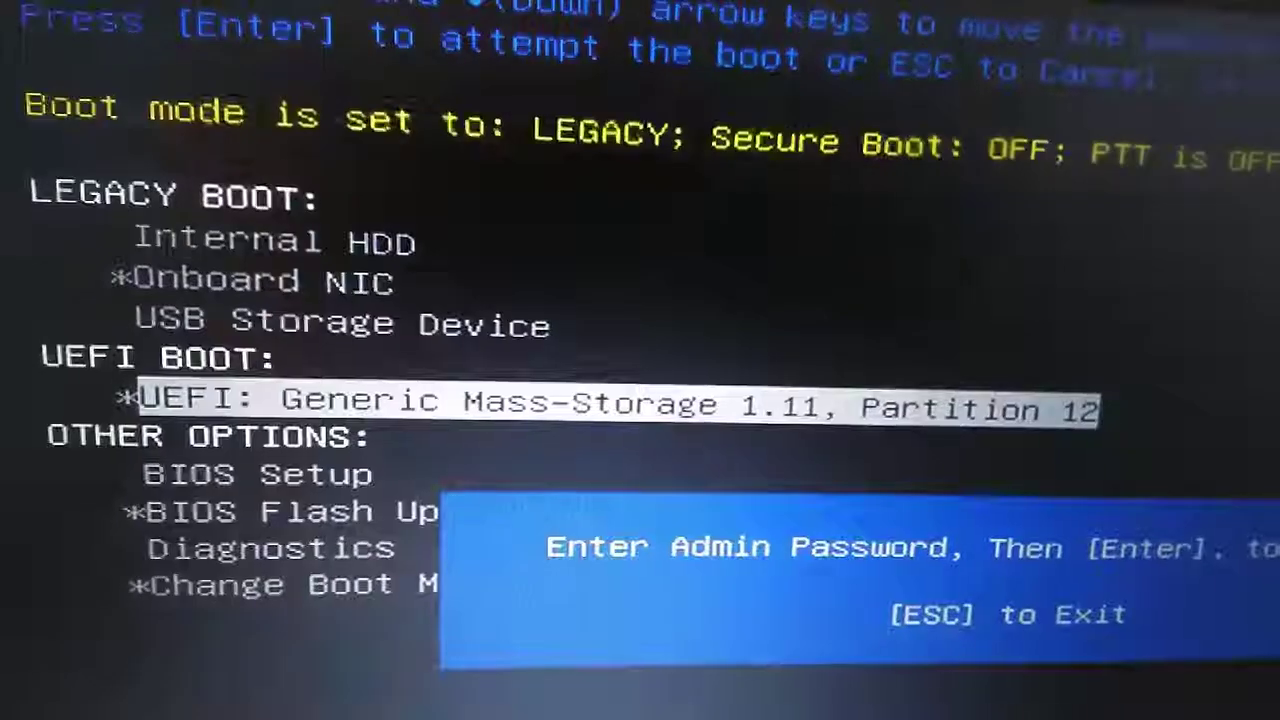